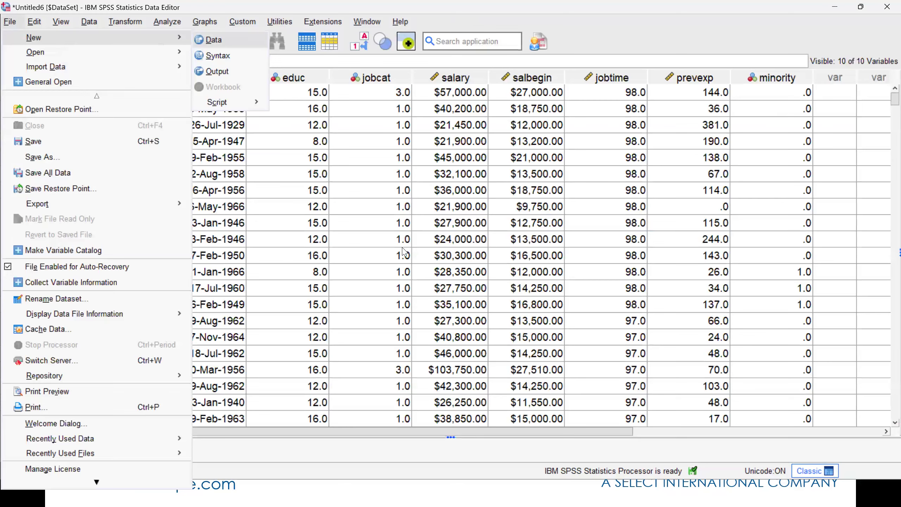
Step: Start a new empty dataset and close the Output3 viewer window without saving it
click(452, 263)
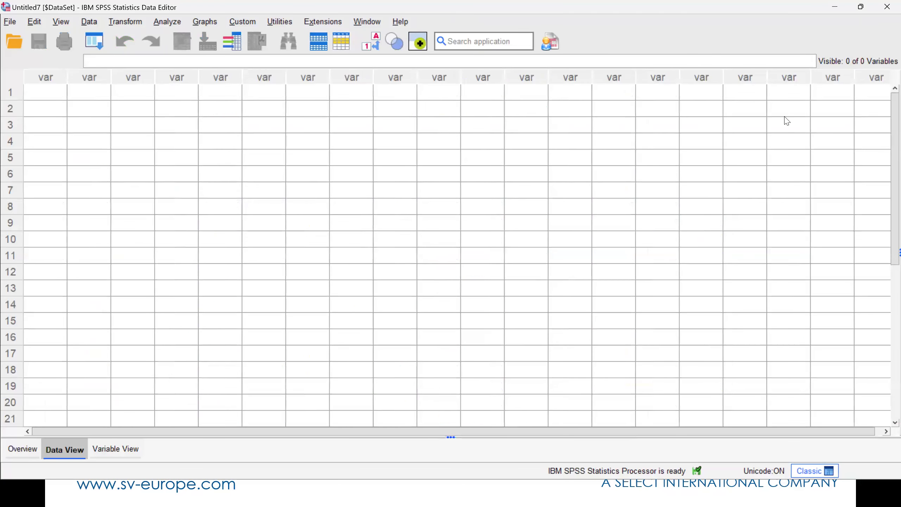
click(366, 22)
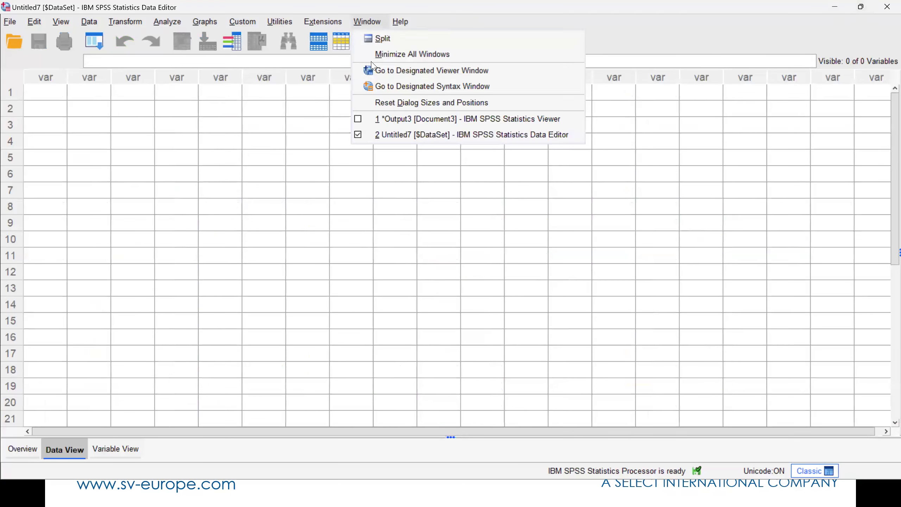
click(408, 115)
click(887, 6)
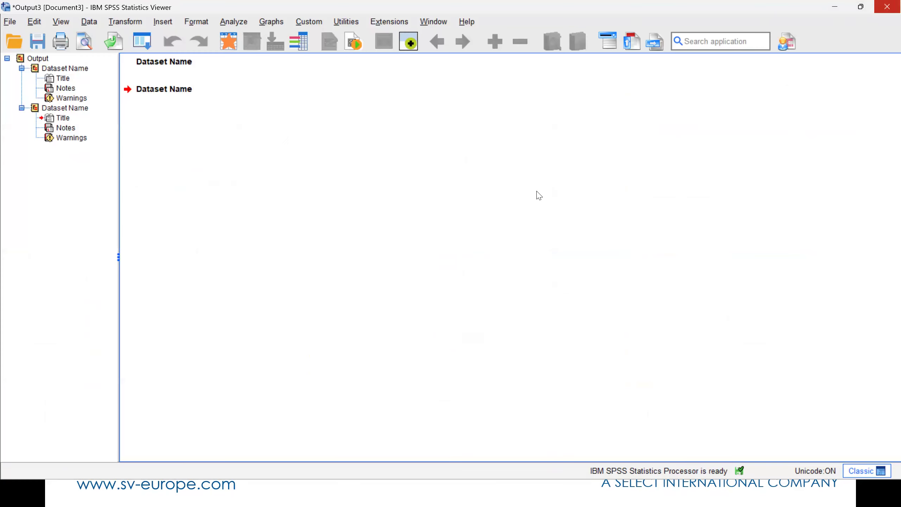
click(451, 260)
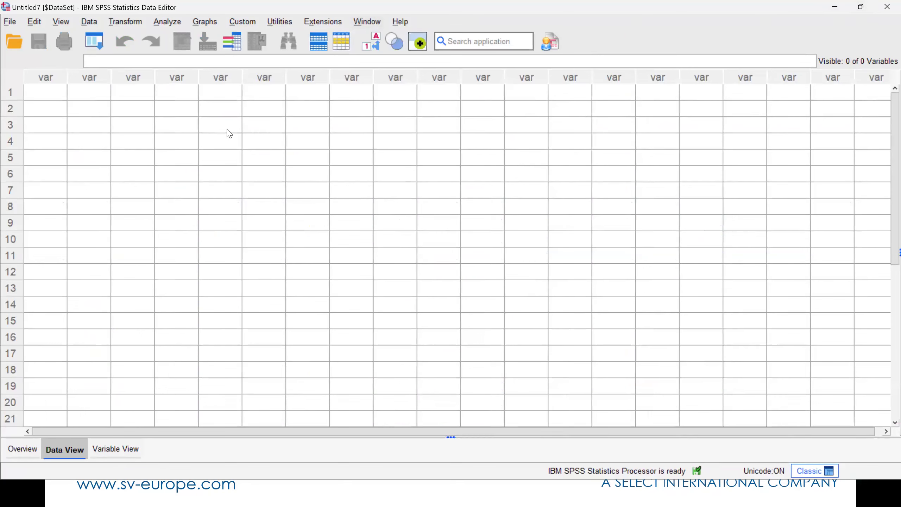
Step: Open Employee Workbook.xlsx from the Getting started with SPSS Statistics folder as an Excel import
click(9, 23)
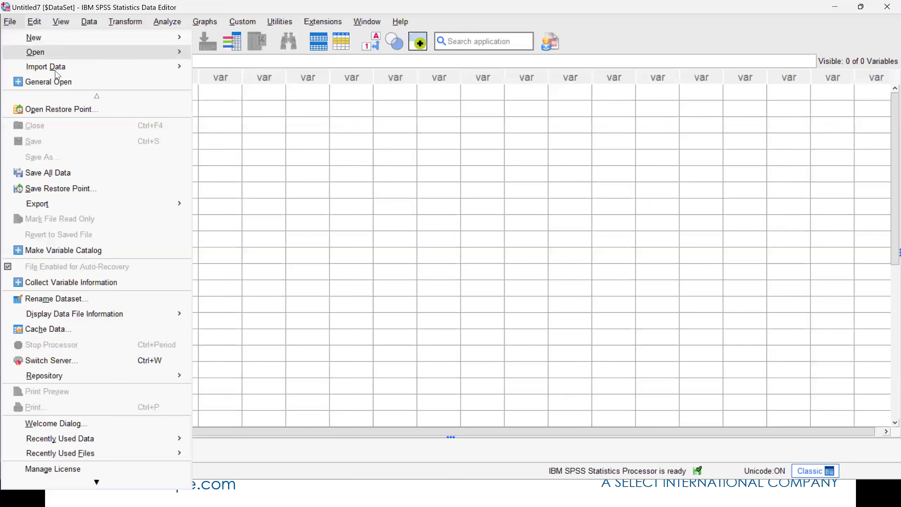
mouse_move(55, 73)
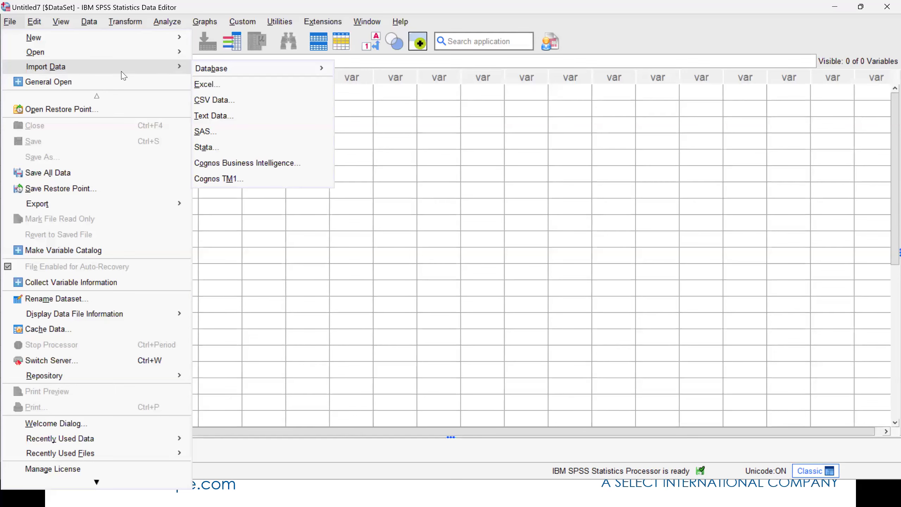
click(213, 87)
click(252, 109)
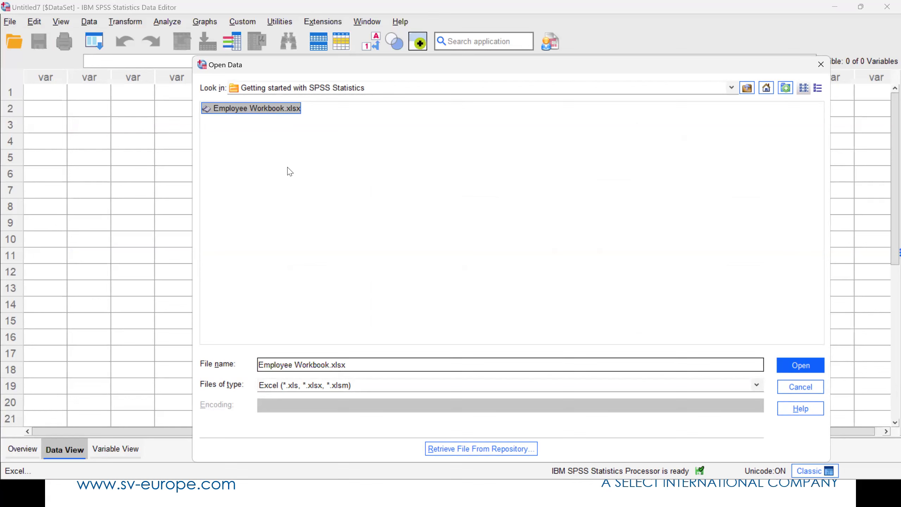
click(337, 389)
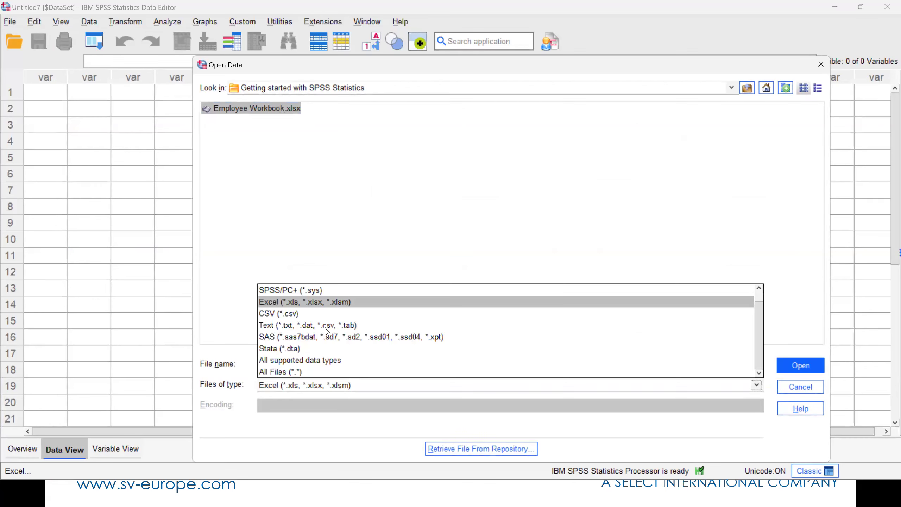
click(304, 202)
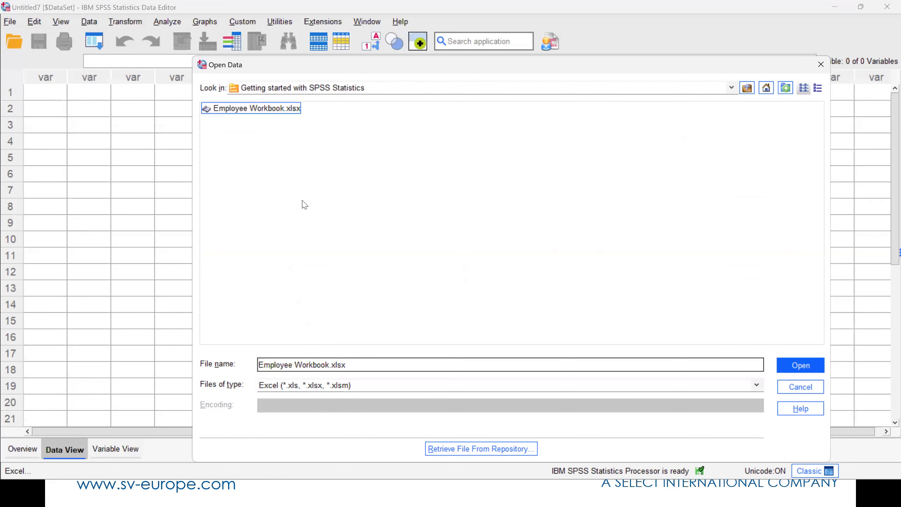
click(250, 109)
click(719, 312)
click(256, 104)
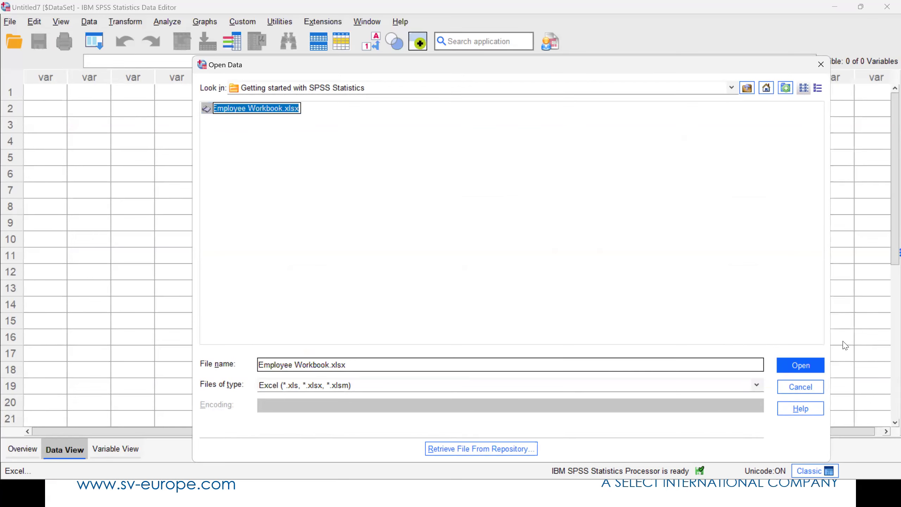
click(812, 365)
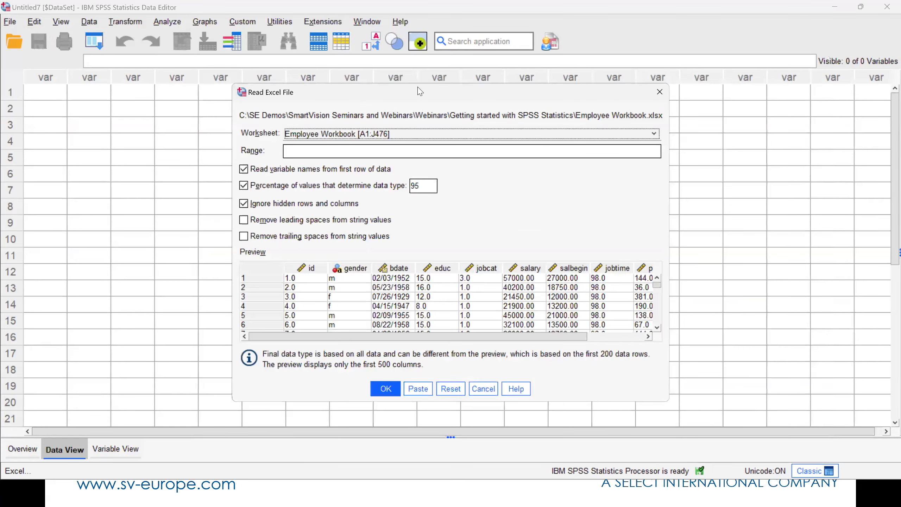
Step: Enlarge the Excel import dialog and set the percentage of values that determine data type to 99
drag(420, 92, 364, 56)
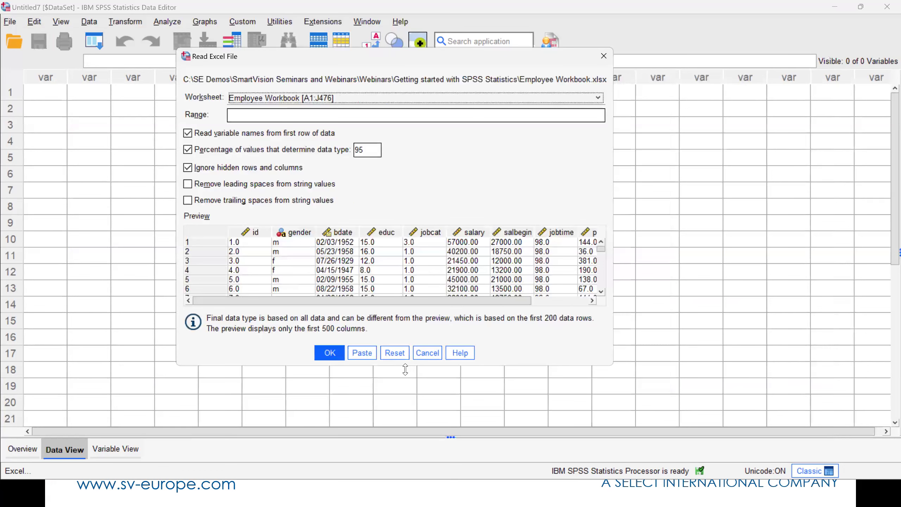
drag(405, 369, 405, 478)
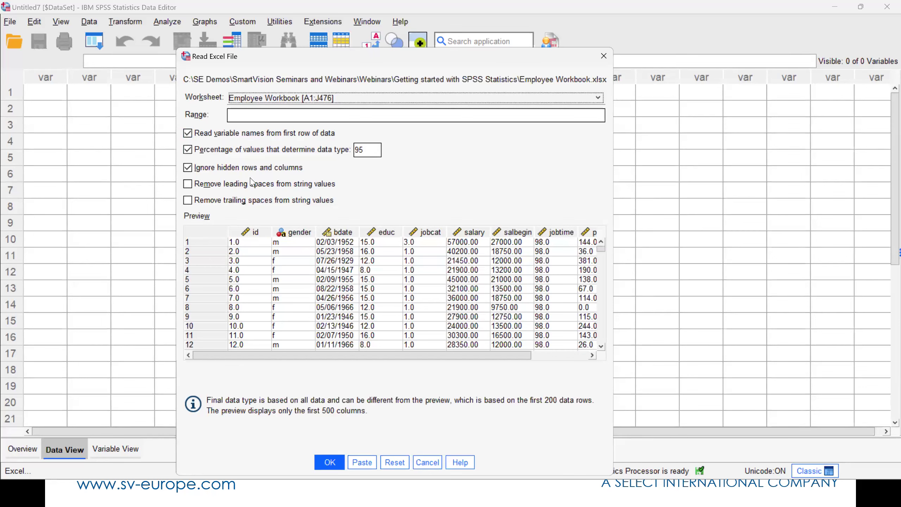
click(188, 150)
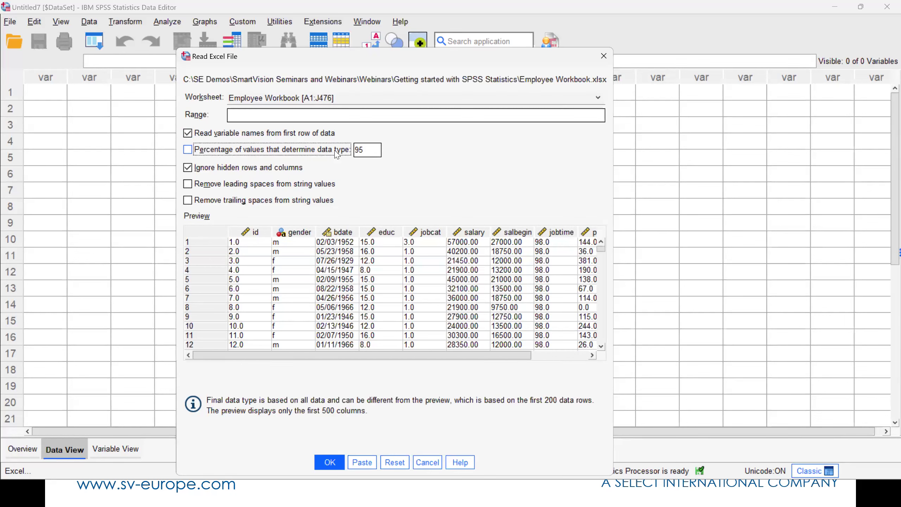
click(253, 153)
click(196, 151)
click(230, 153)
click(368, 149)
text(9)
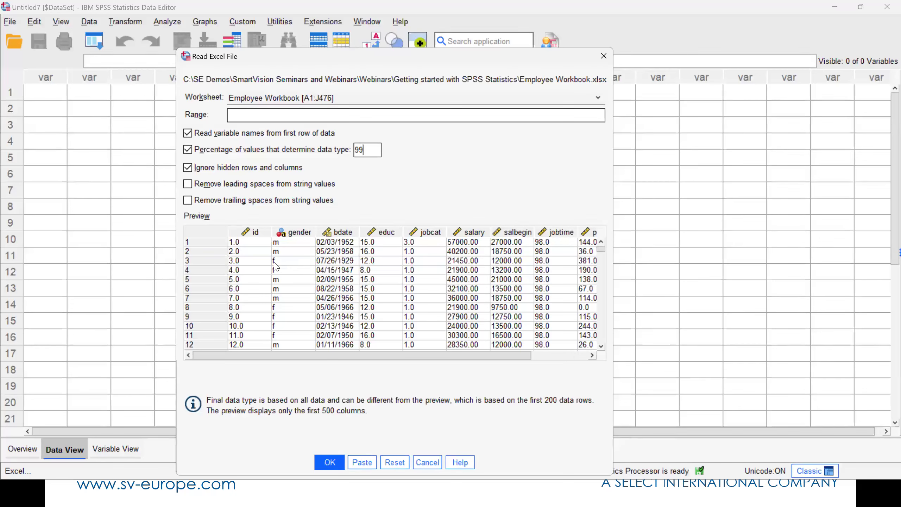
Step: Enable removal of leading and trailing spaces from string values, and review the rows in the data preview
click(219, 184)
click(273, 200)
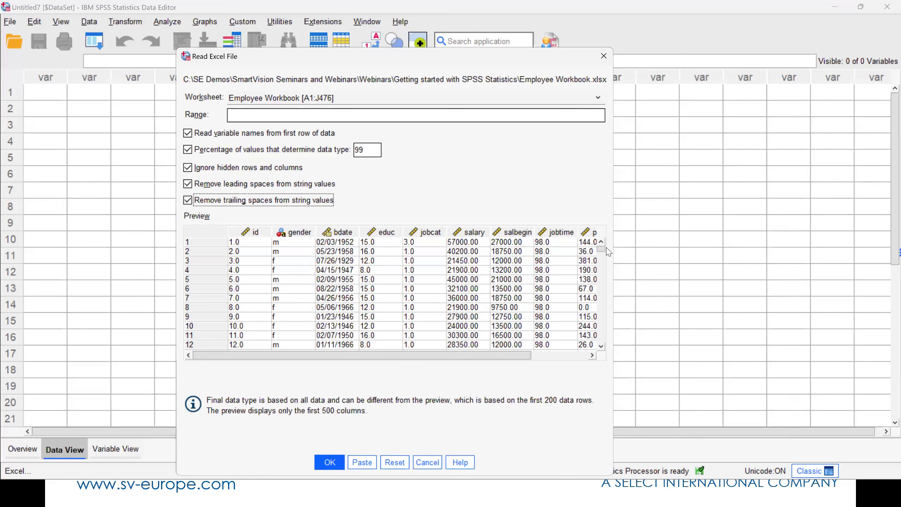
scroll(601, 252, down, 3)
scroll(607, 283, down, 20)
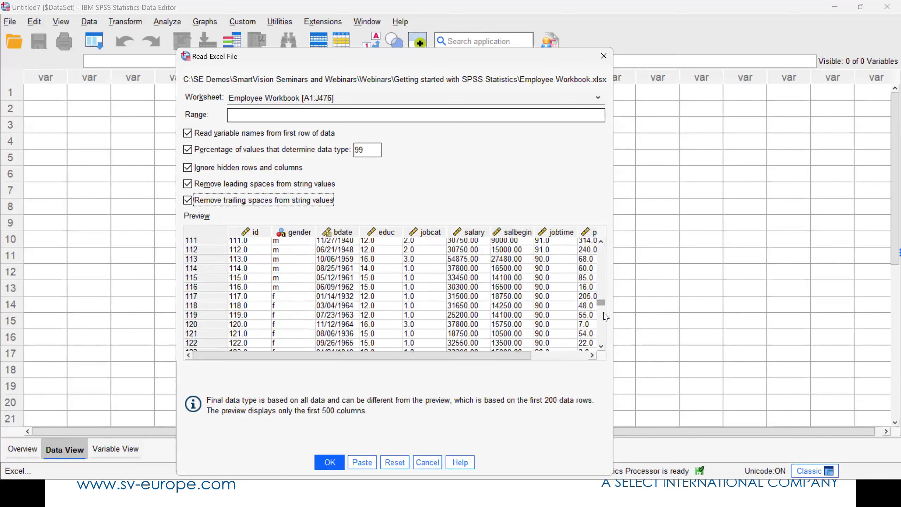
scroll(603, 301, up, 20)
scroll(609, 314, down, 12)
scroll(606, 360, down, 20)
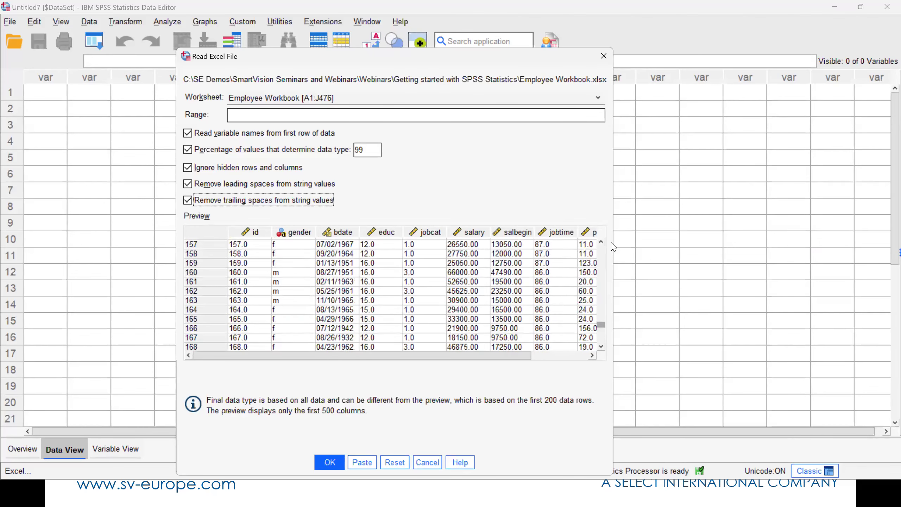
scroll(603, 249, up, 20)
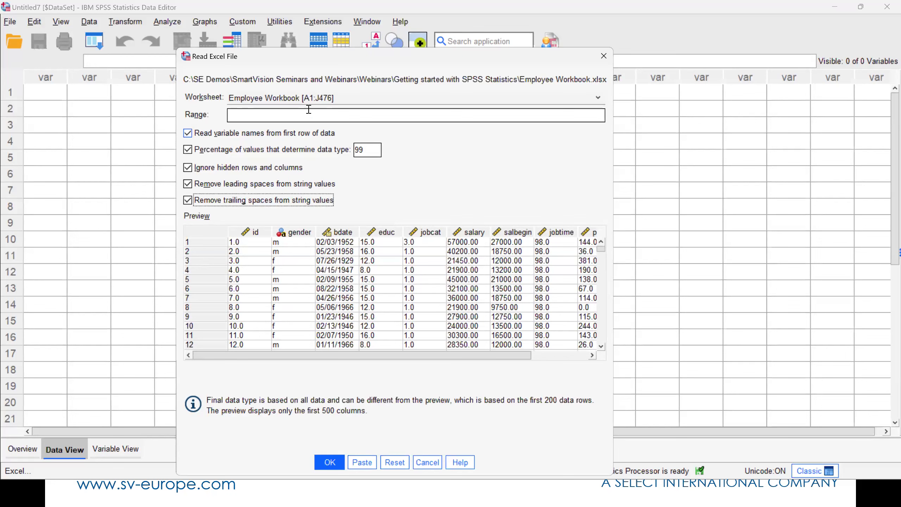
Step: Import the Employee Workbook worksheet with no range specified, and widen the gender column in the resulting dataset
click(335, 103)
click(334, 111)
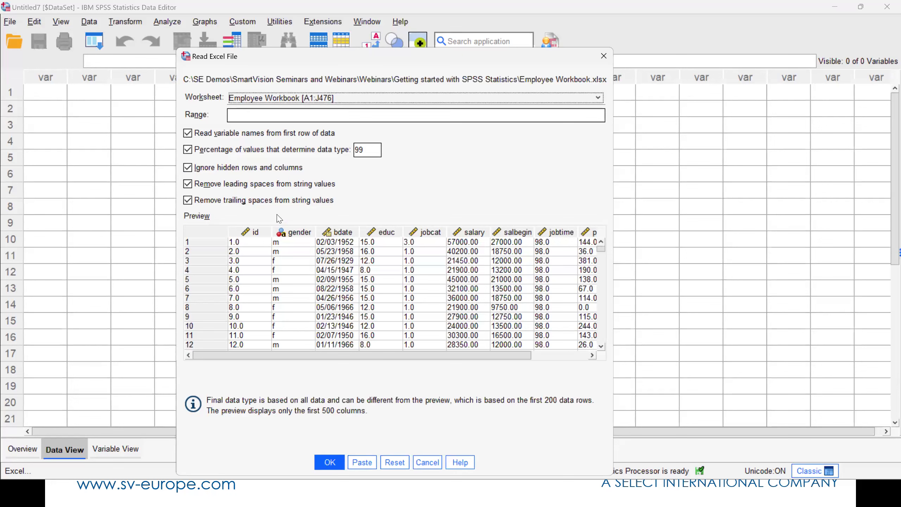
click(266, 116)
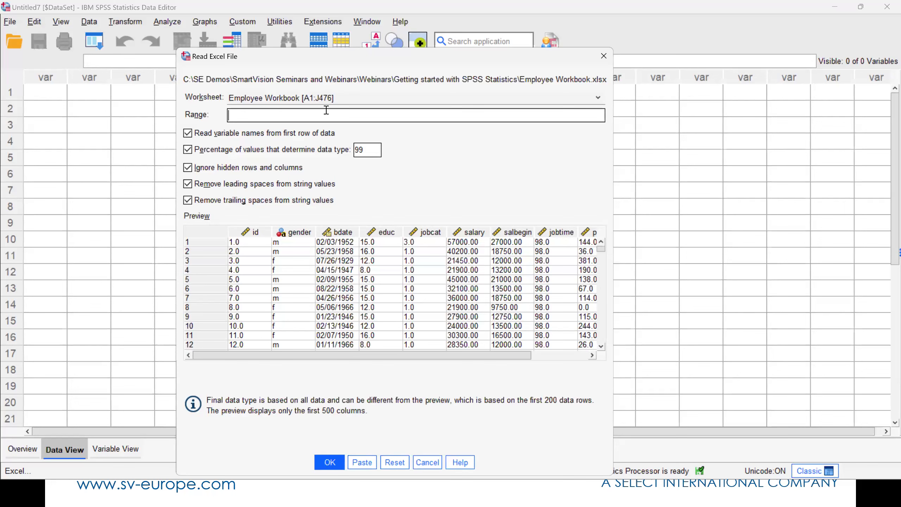
click(330, 461)
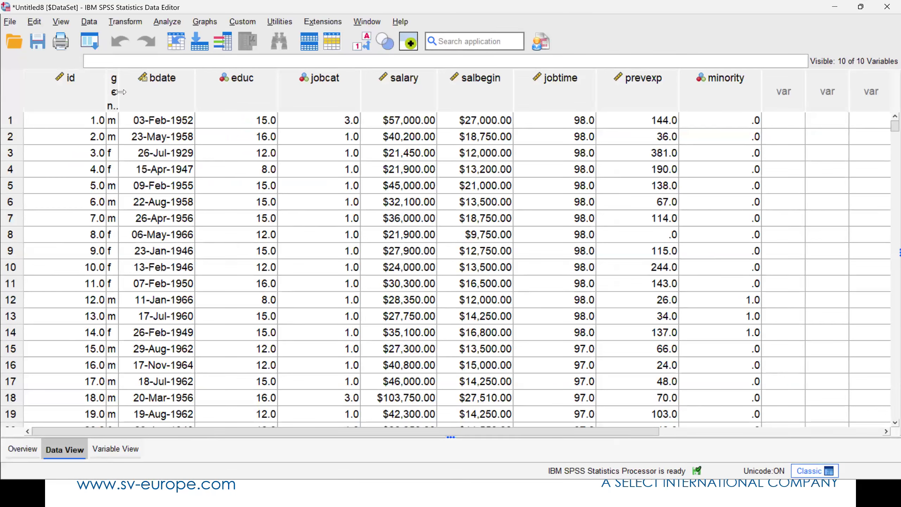
drag(119, 92, 183, 91)
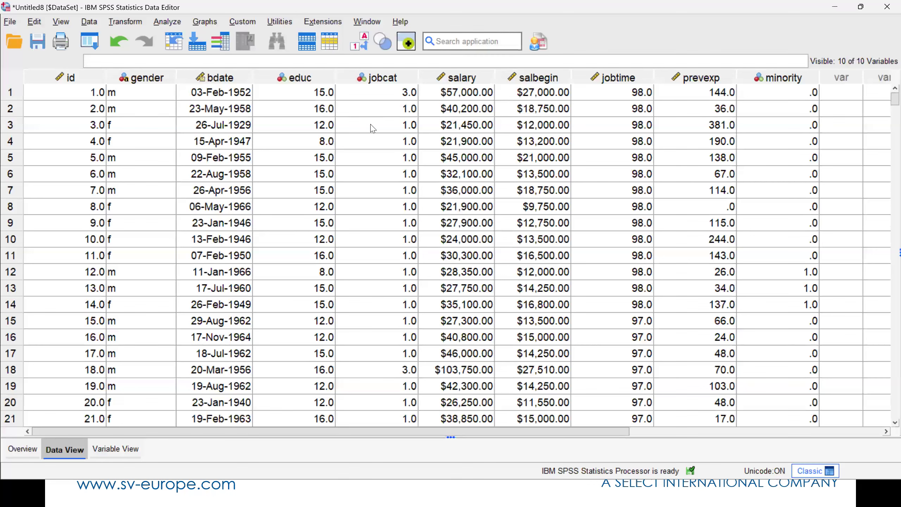
Step: Start a new database query and connect to the Main ODBC data source
click(10, 22)
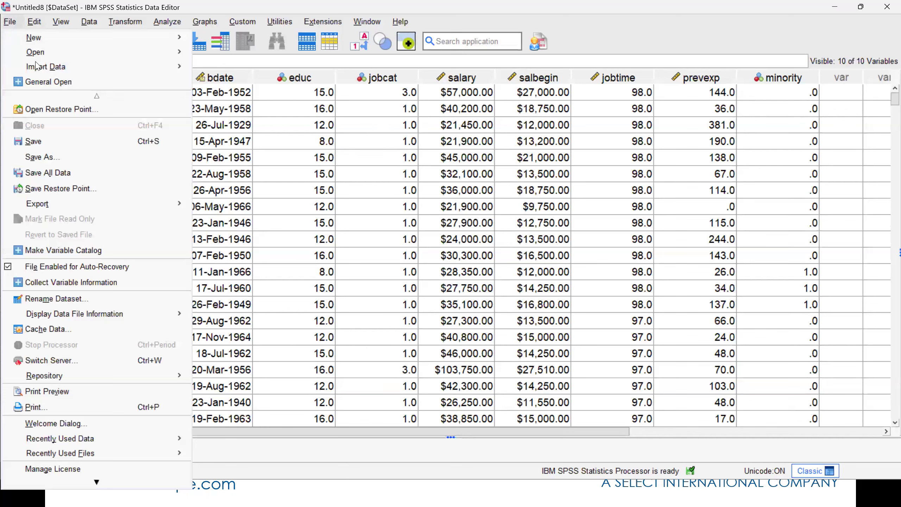
mouse_move(41, 71)
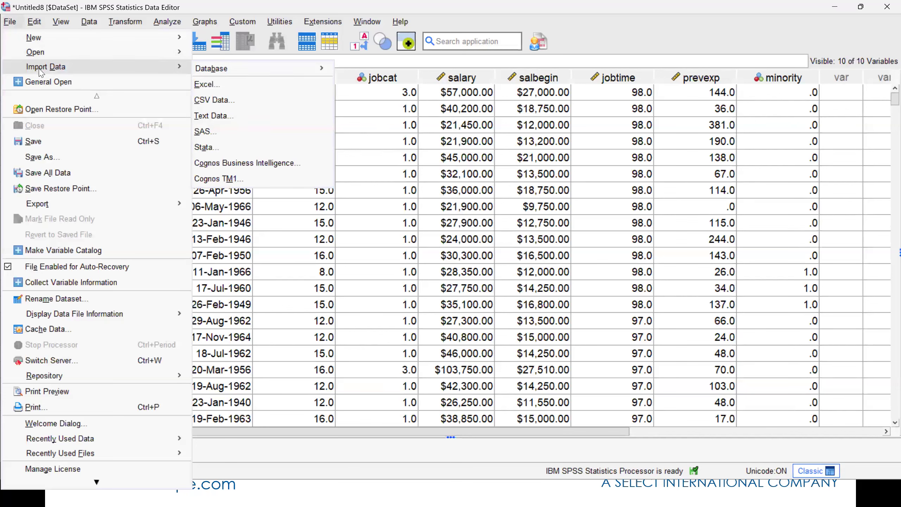
mouse_move(251, 75)
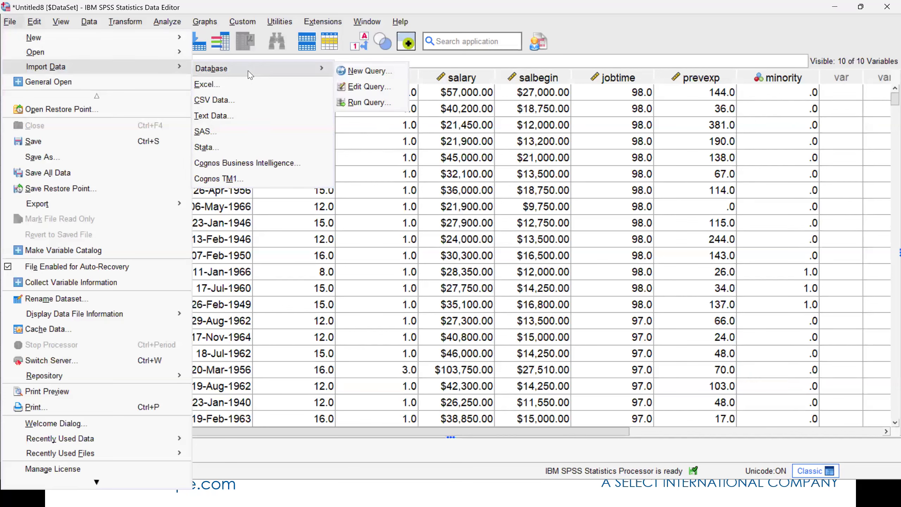
click(371, 73)
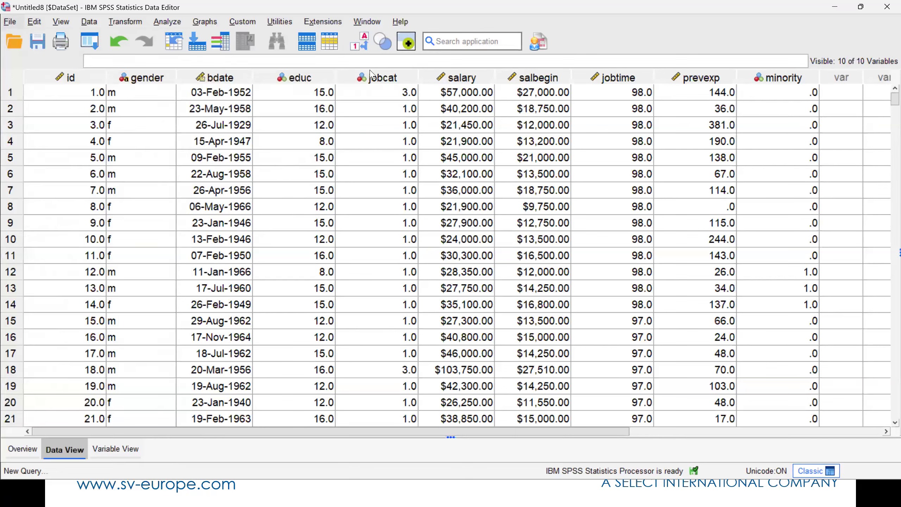
click(479, 209)
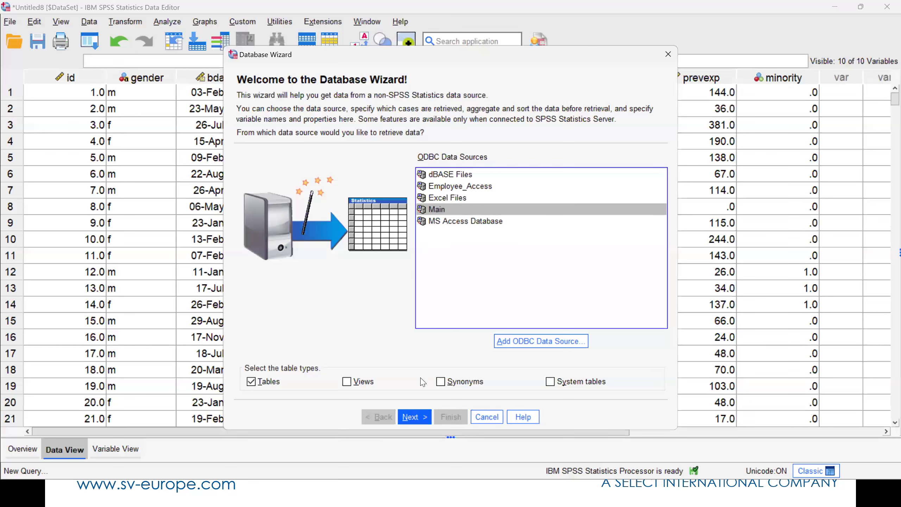
click(413, 417)
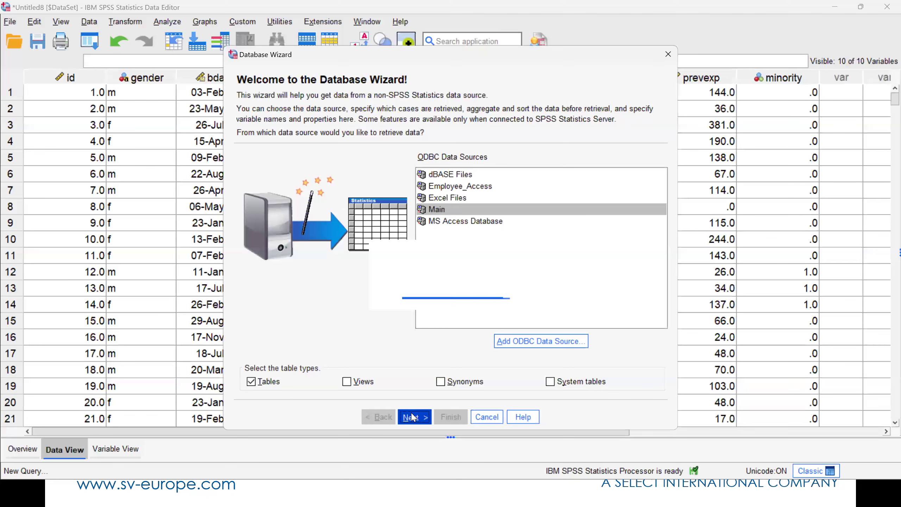
Step: Try adding all fields of Main.dbo.B2B_IT_Products to the retrieval list, and return to the data source selection
click(305, 203)
drag(308, 239, 532, 202)
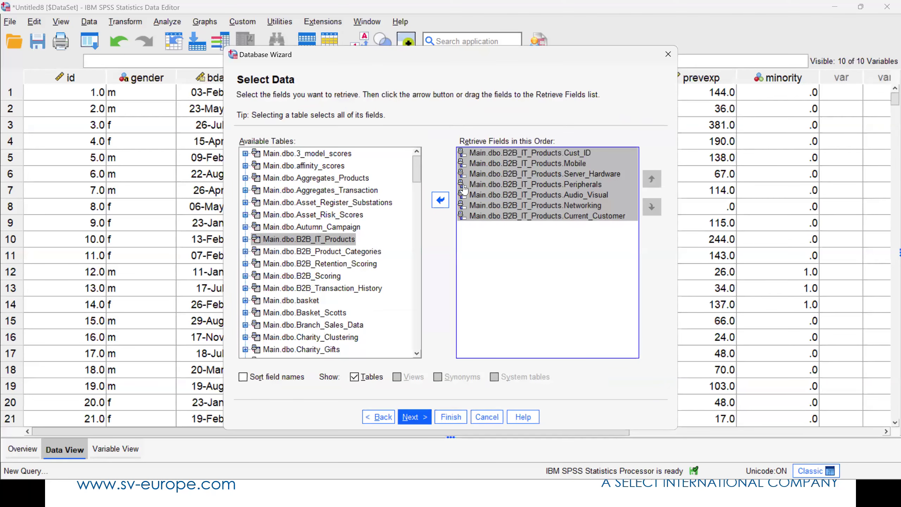
click(441, 200)
click(444, 202)
click(446, 203)
click(445, 203)
click(382, 415)
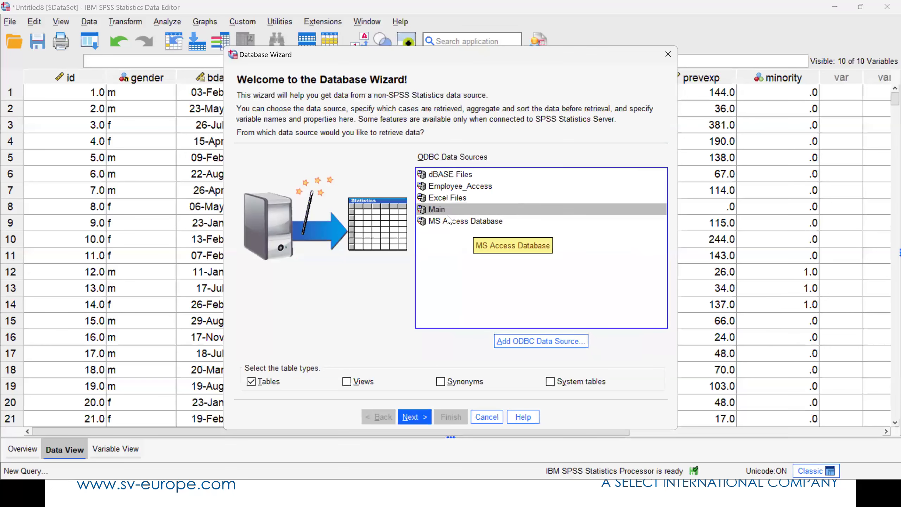
Step: Try the MS Access Database source without choosing a database, and view the ODBC administrator's user data sources without changing them
click(489, 223)
click(418, 421)
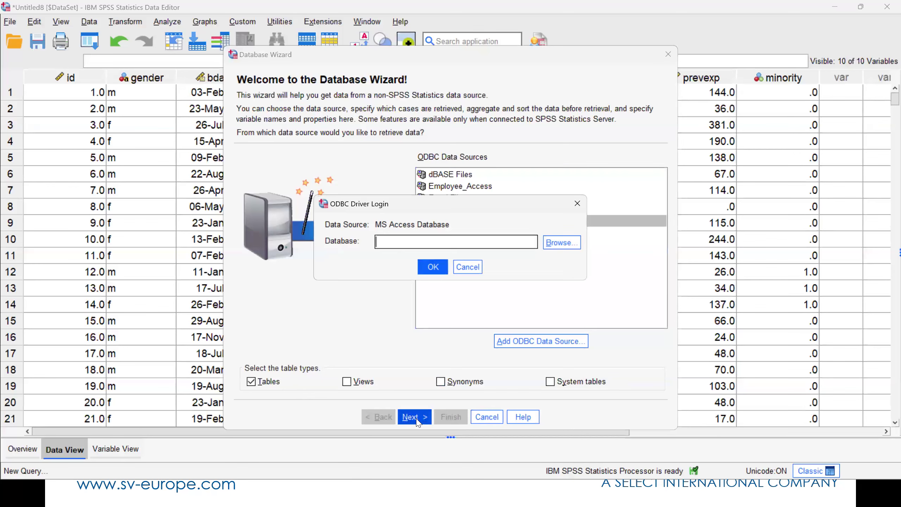
click(473, 271)
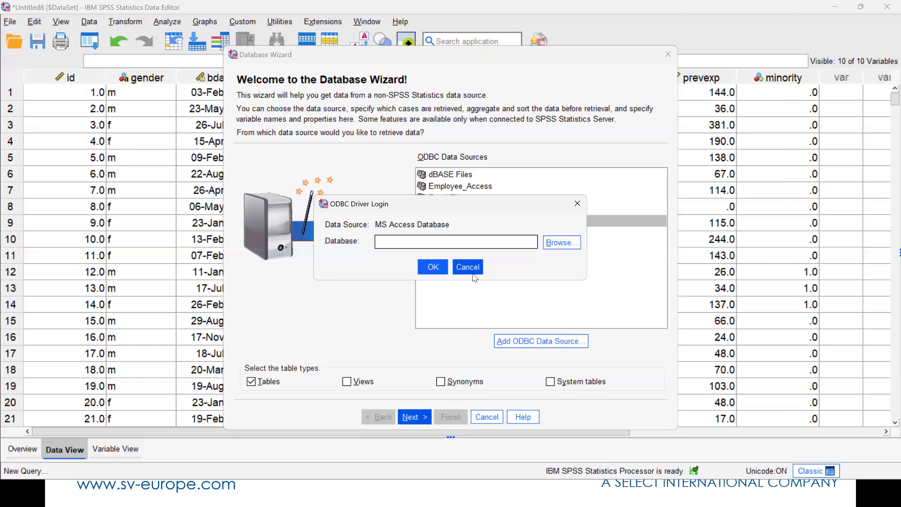
click(533, 342)
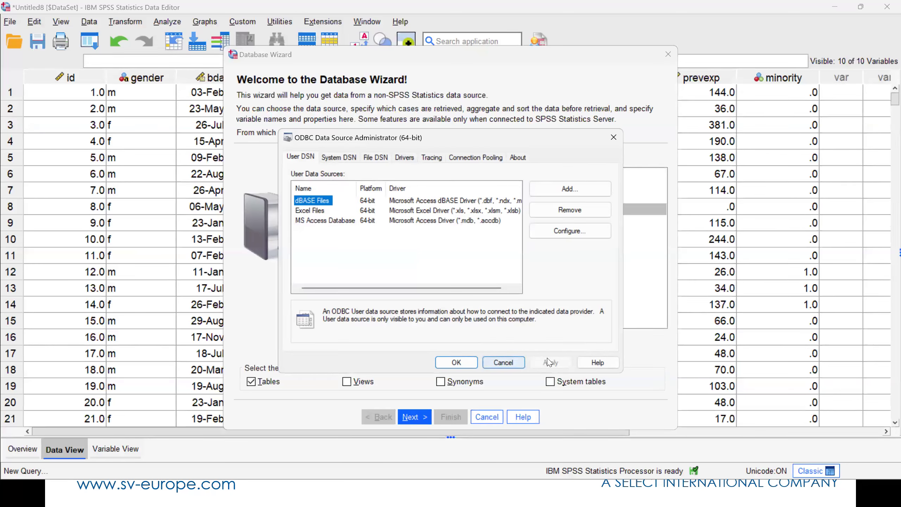
click(512, 362)
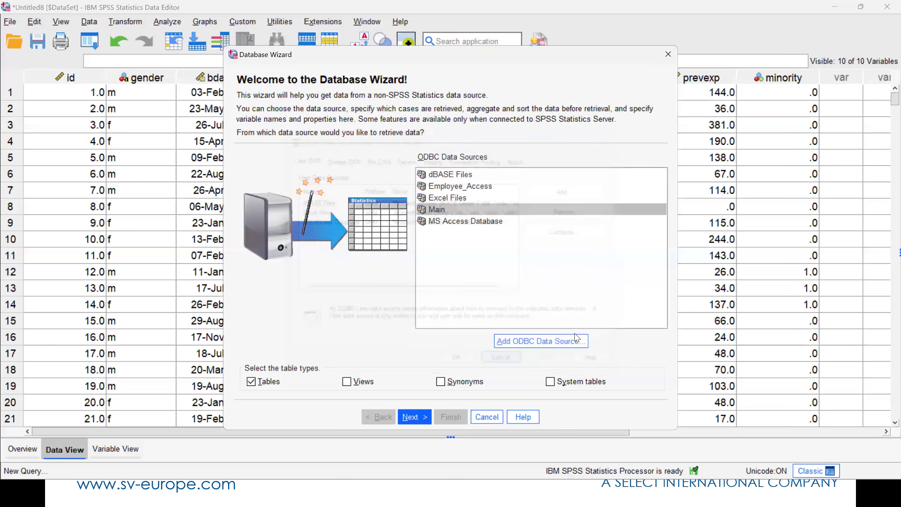
Step: View the system data sources in the ODBC administrator without changing them
click(551, 342)
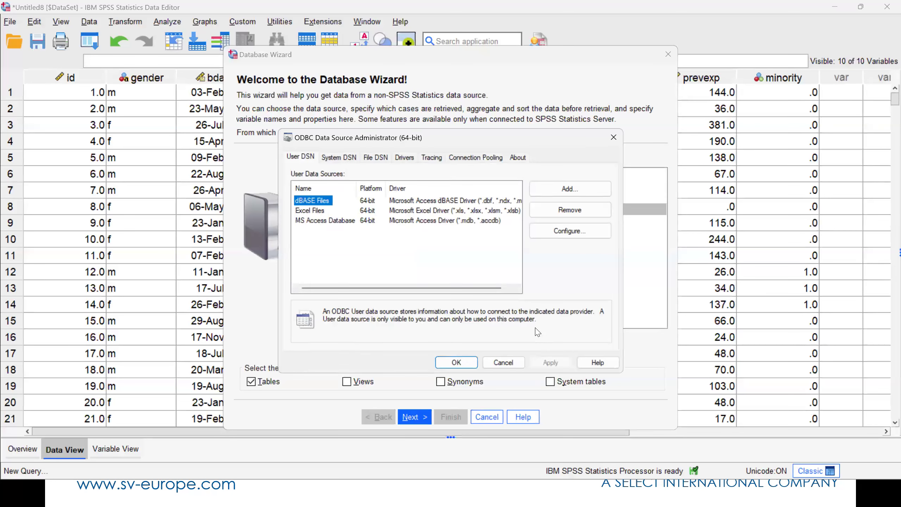
click(339, 157)
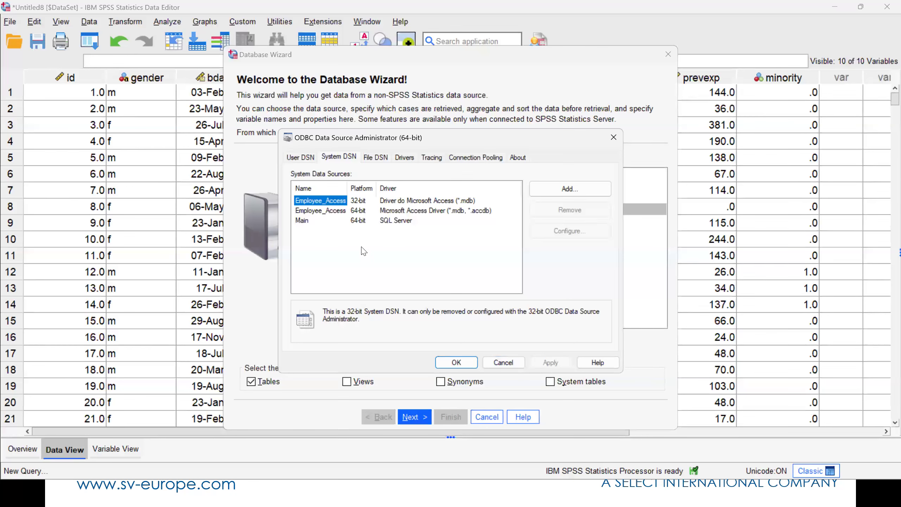
click(505, 363)
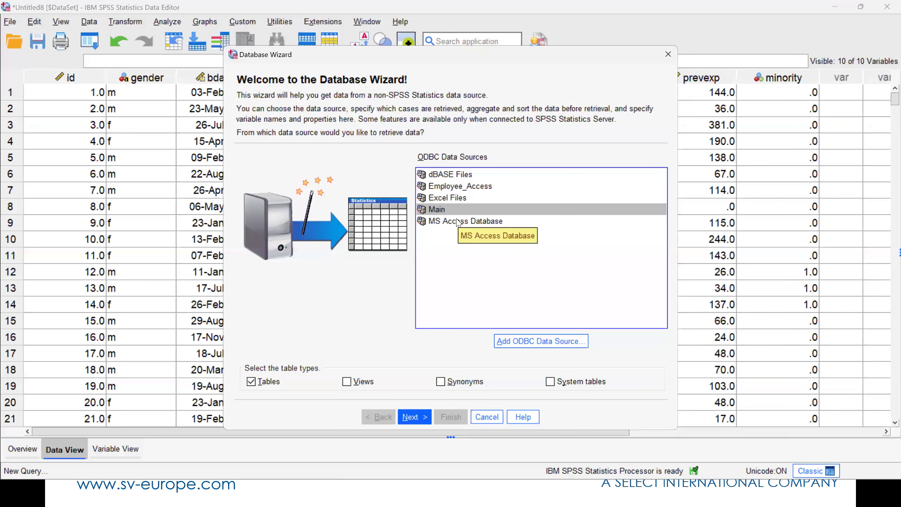
Step: Connect to the MS Access Database source using the Access file employee data.mdb
click(459, 221)
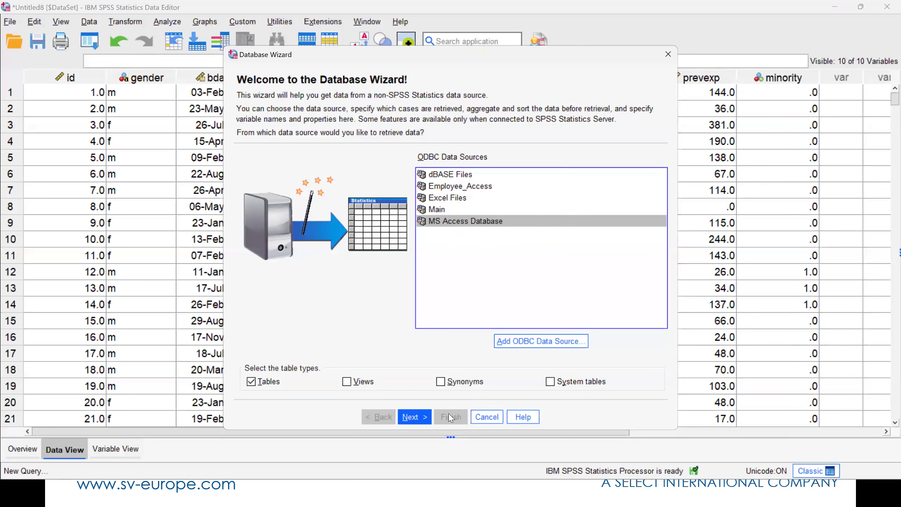
click(425, 417)
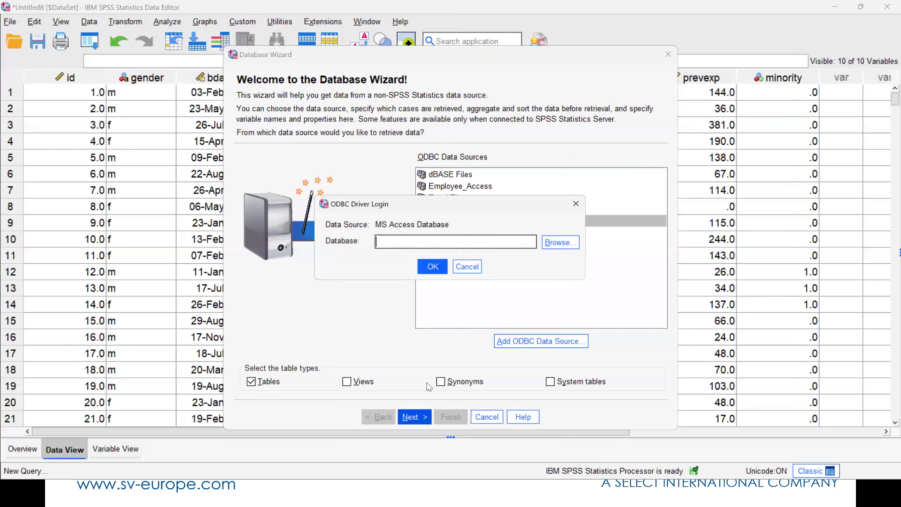
click(566, 243)
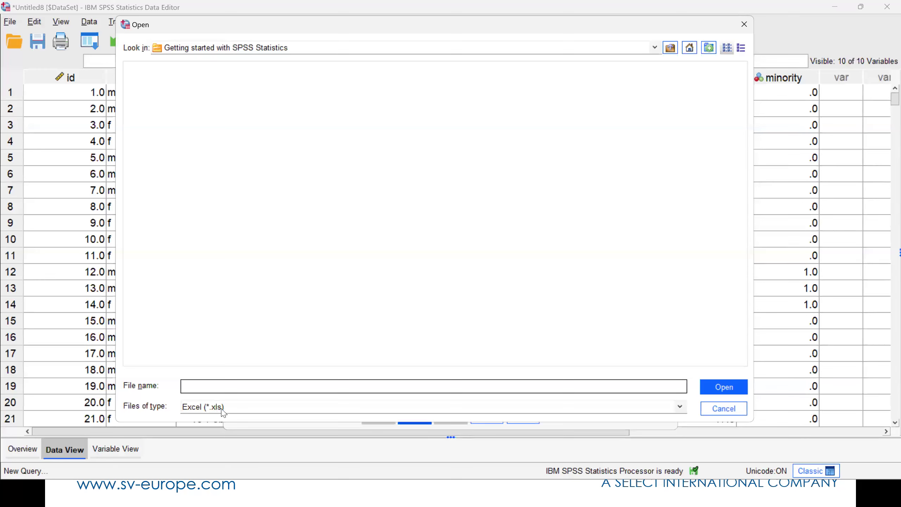
click(223, 412)
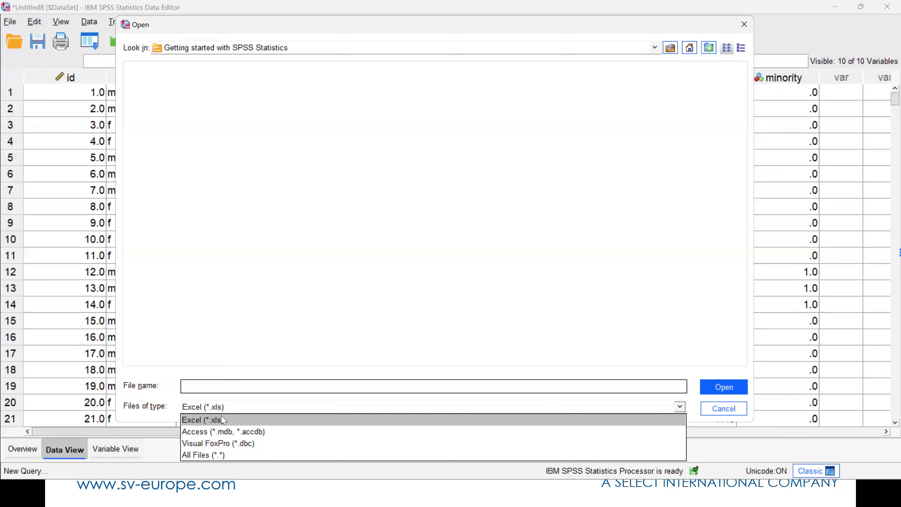
click(242, 432)
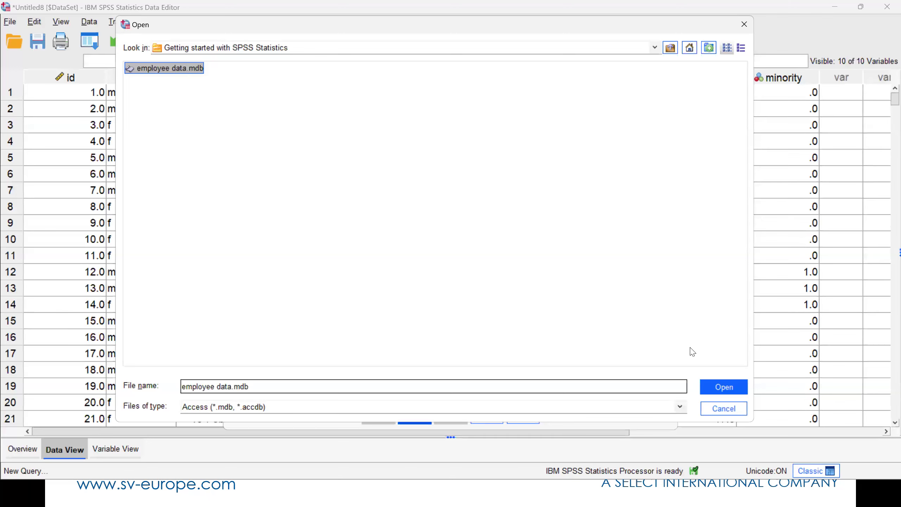
click(725, 387)
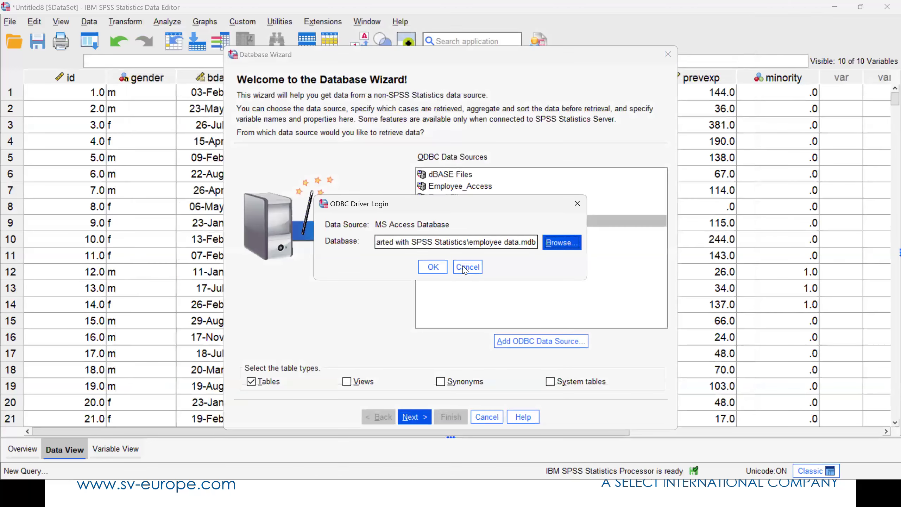
click(433, 267)
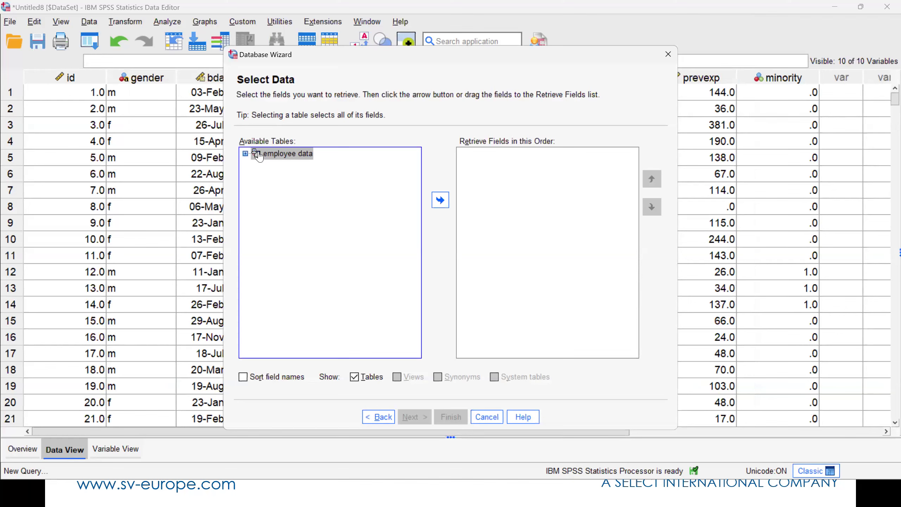
Step: Retrieve all fields of the employee data table without case limits, discard the previous dataset's changes, and widen the bdate column
drag(259, 156, 491, 181)
click(420, 419)
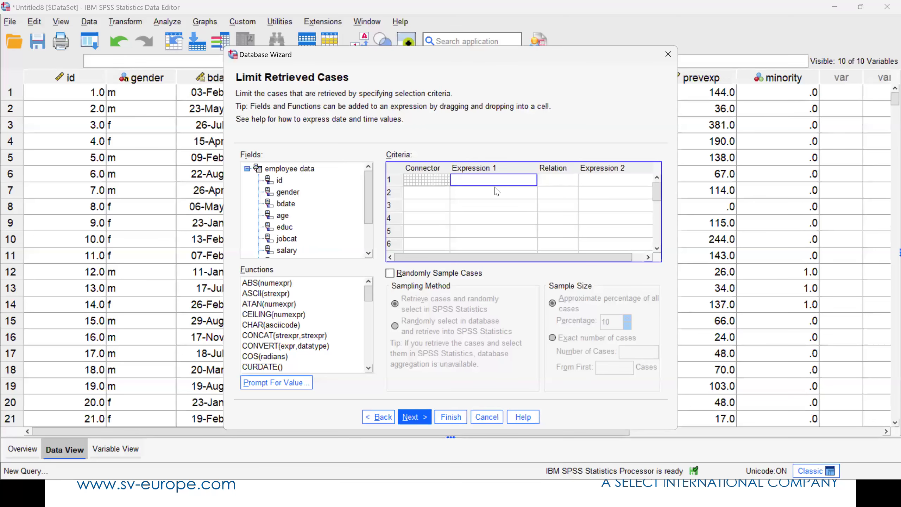
click(427, 419)
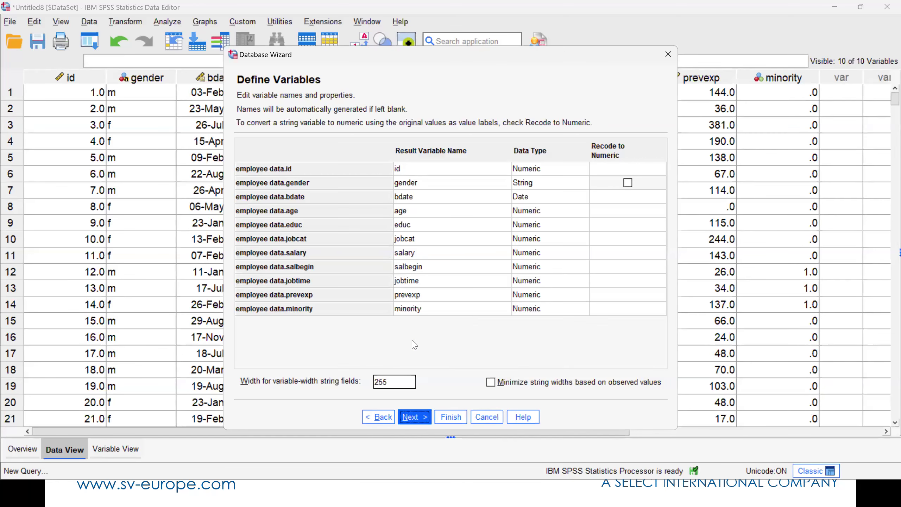
click(415, 417)
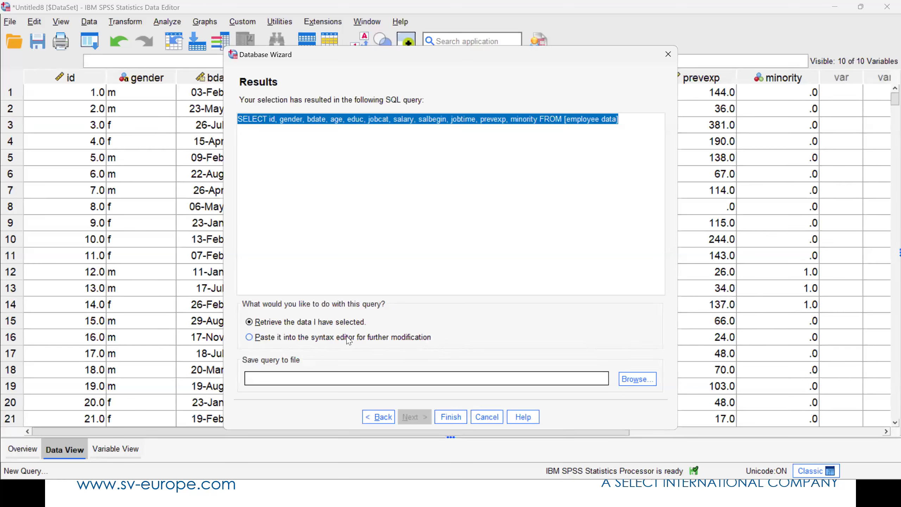
click(451, 418)
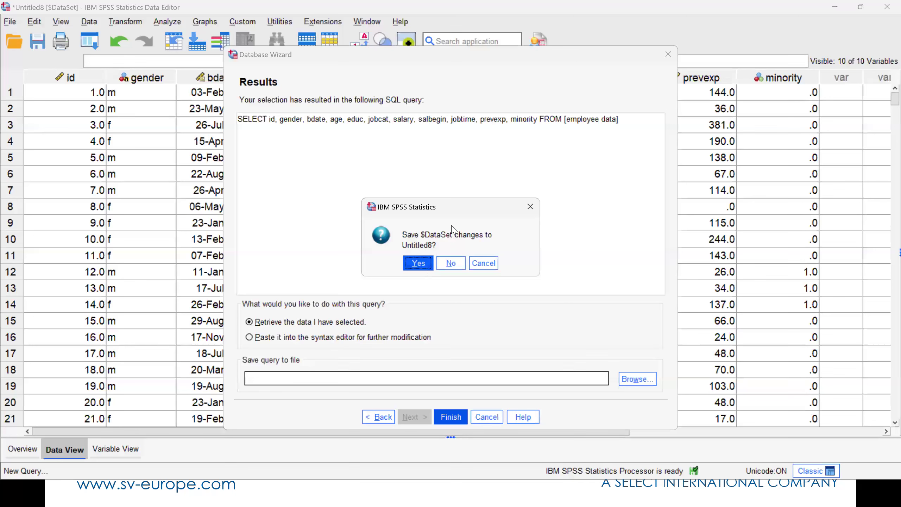
click(455, 264)
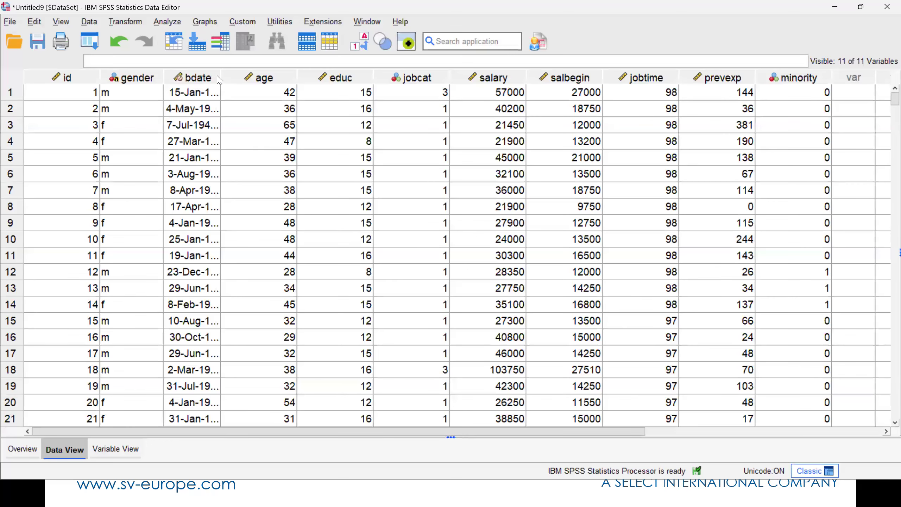
drag(221, 77, 272, 72)
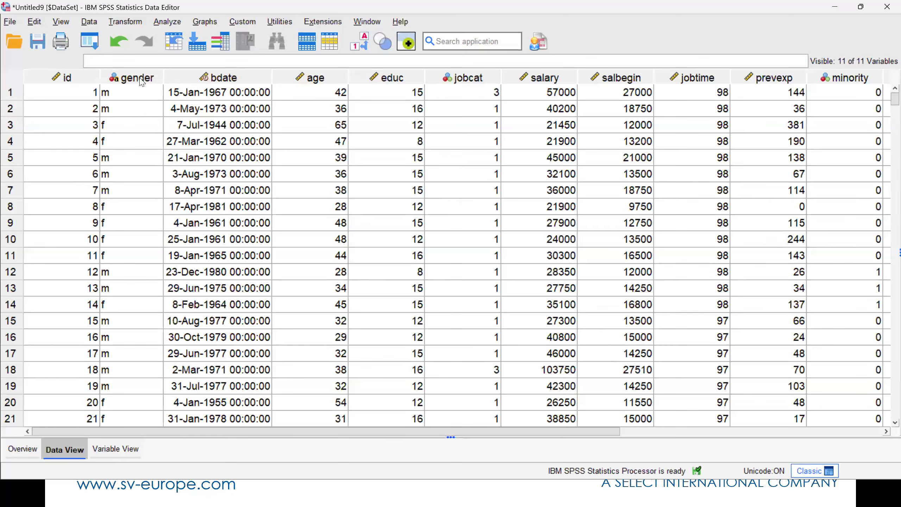
Step: Give the gender variable the label "Employee gender" in its variable definition
mouse_move(150, 81)
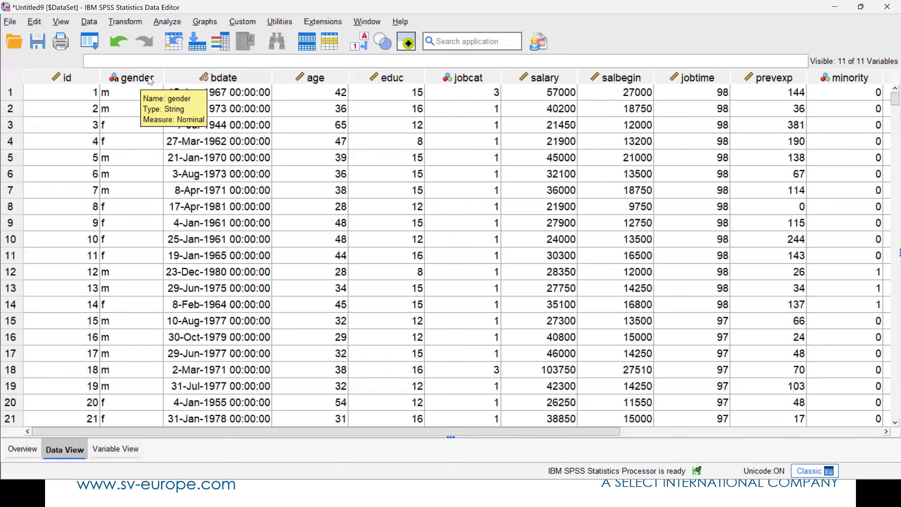
click(150, 80)
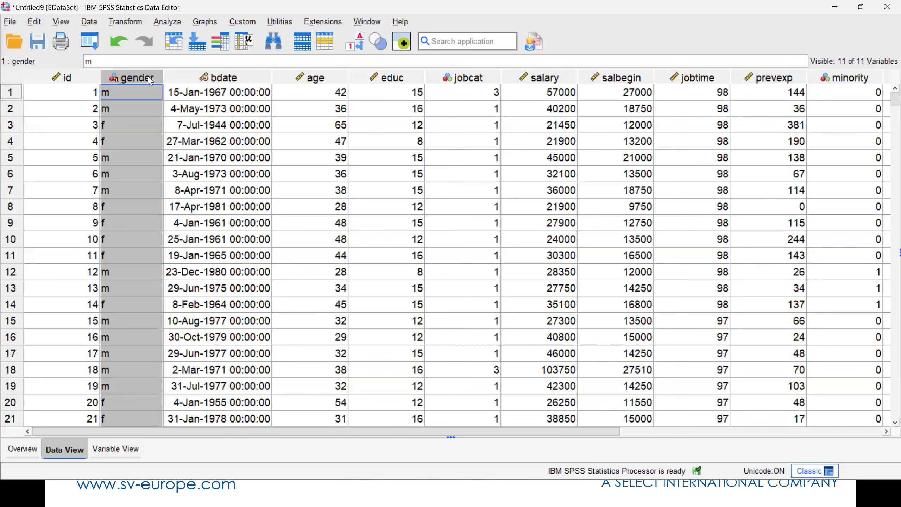
click(116, 449)
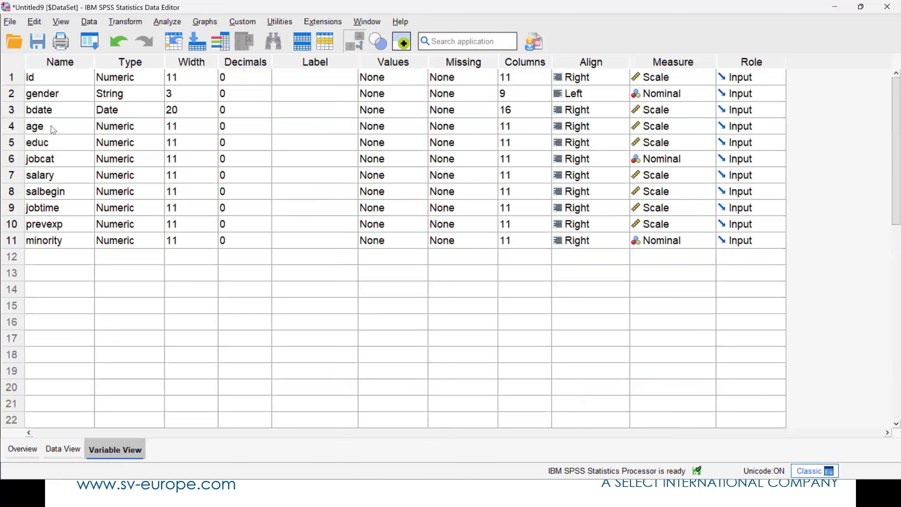
click(299, 97)
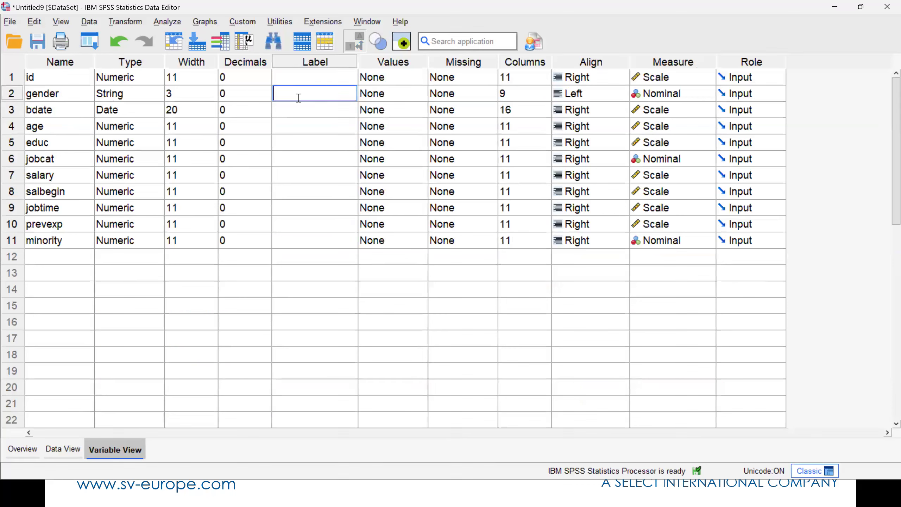
text(G)
key(BackSpace)
text(Employee employee)
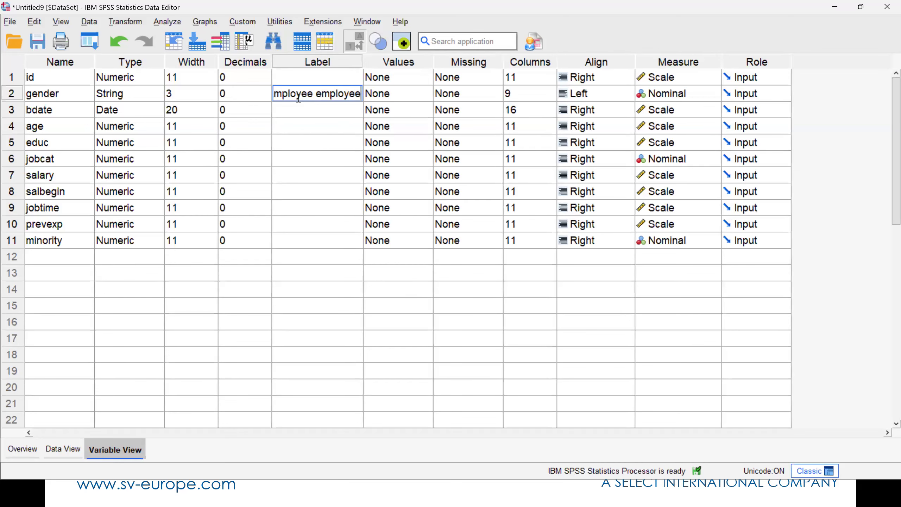
key(BackSpace)
key(BackSpace)
key(BackSpace)
key(BackSpace)
key(BackSpace)
key(BackSpace)
key(BackSpace)
key(BackSpace)
text(gender)
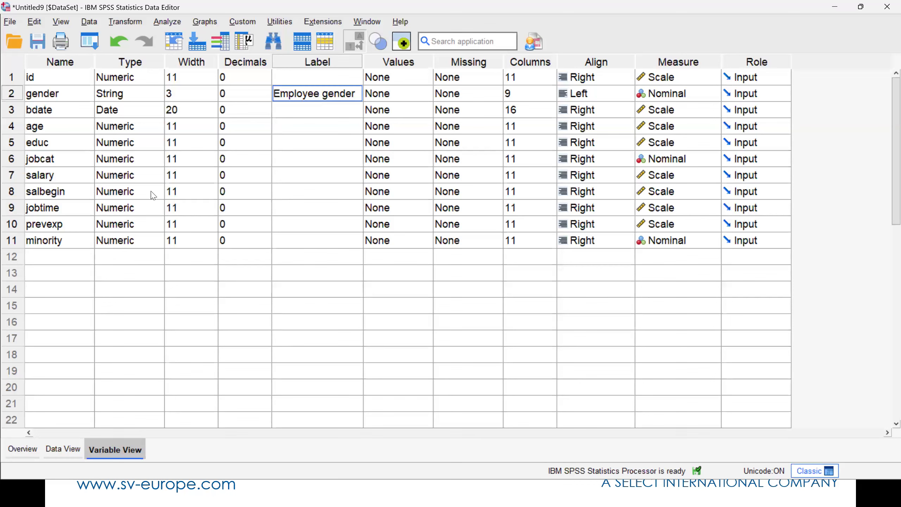
Step: Start the value labels for gender by labelling the value f as Female
click(425, 96)
click(428, 94)
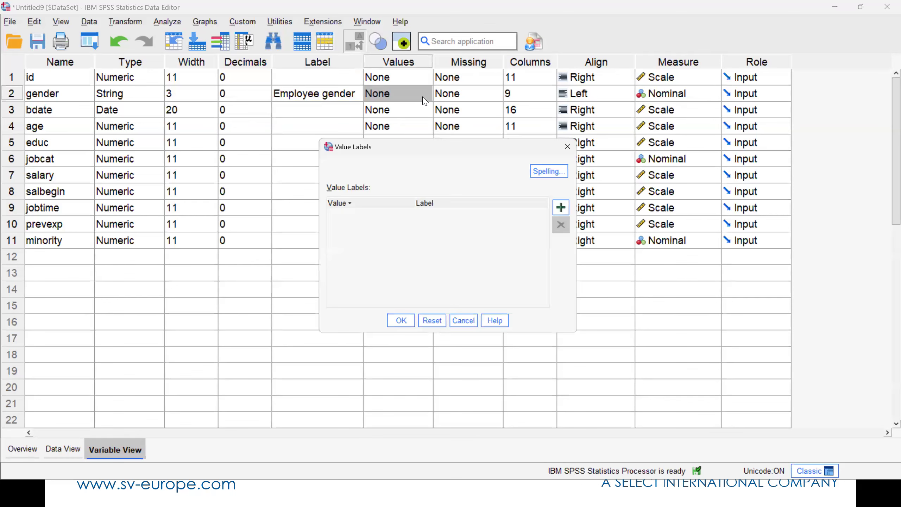
click(568, 208)
click(391, 215)
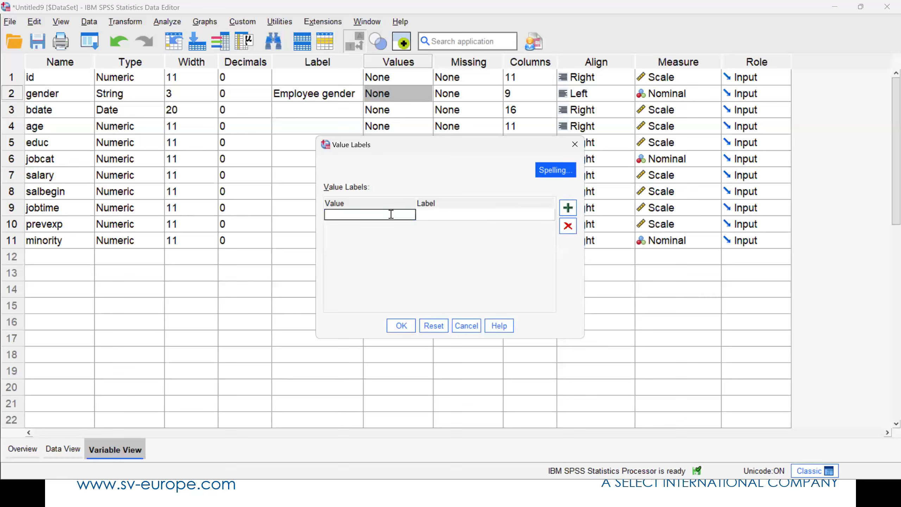
text(f)
click(462, 218)
click(462, 216)
text(Female)
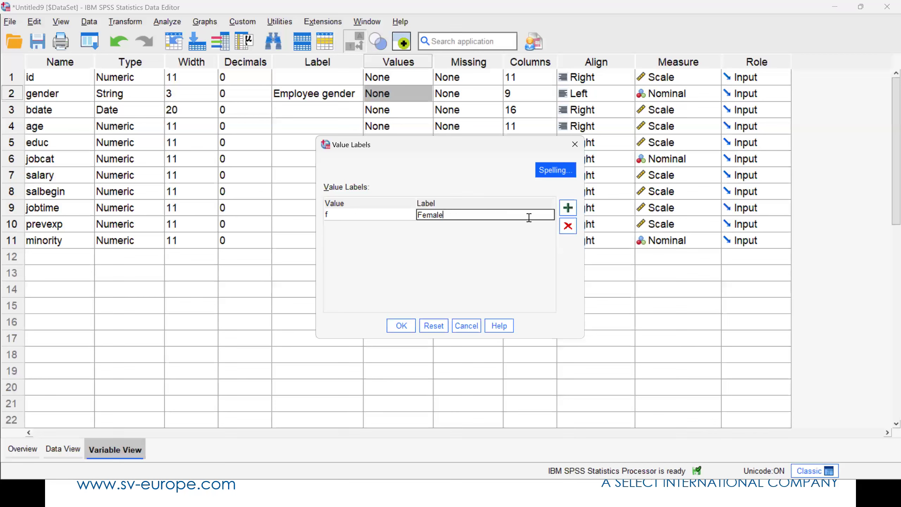
Step: Label gender value m as Male and apply the value labels
click(568, 210)
click(351, 225)
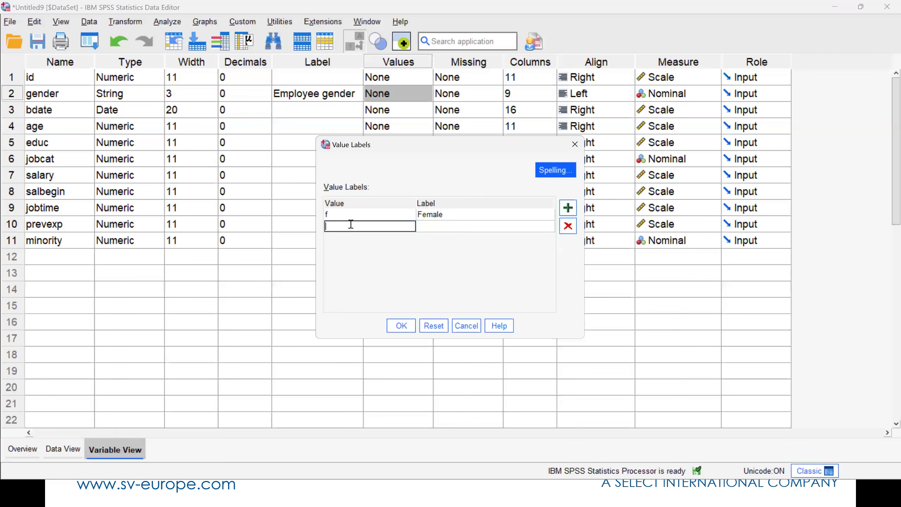
text(m)
click(429, 224)
click(429, 225)
text(Male)
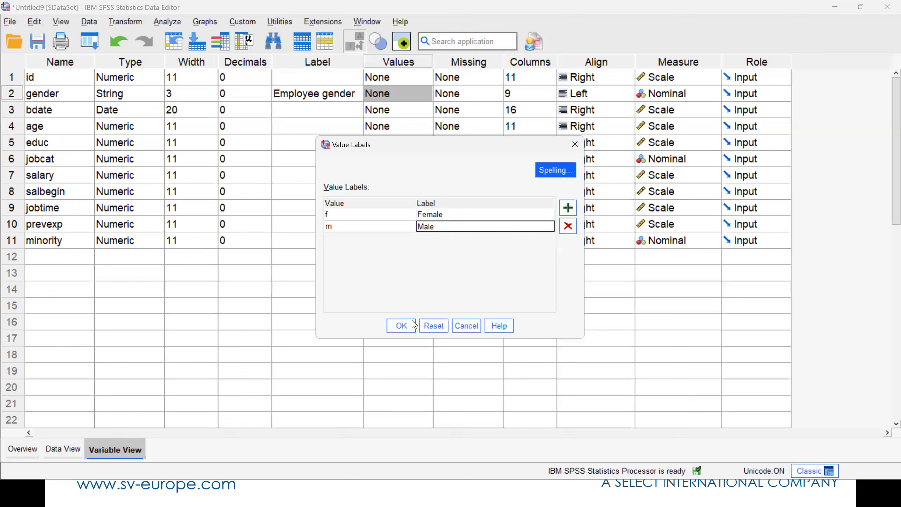
click(411, 326)
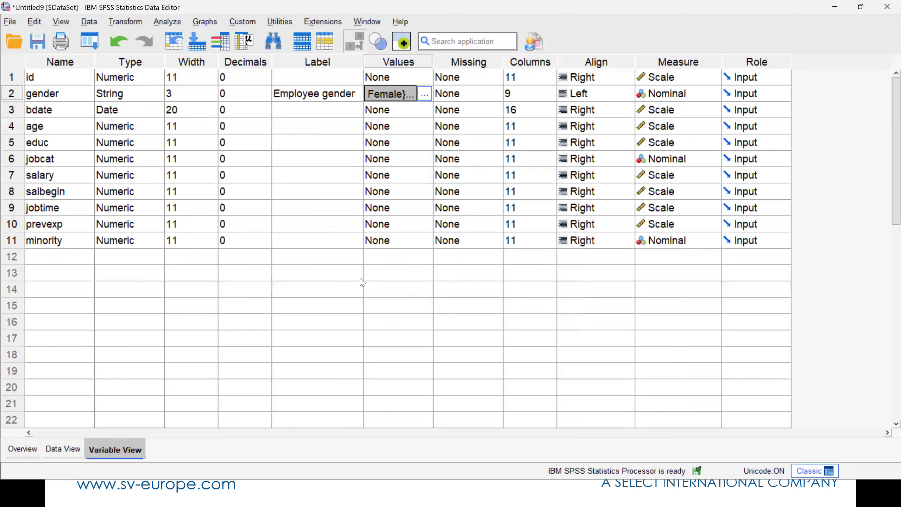
Step: Compare the raw codes and value labels in the gender column by switching the label display off and on repeatedly
click(63, 449)
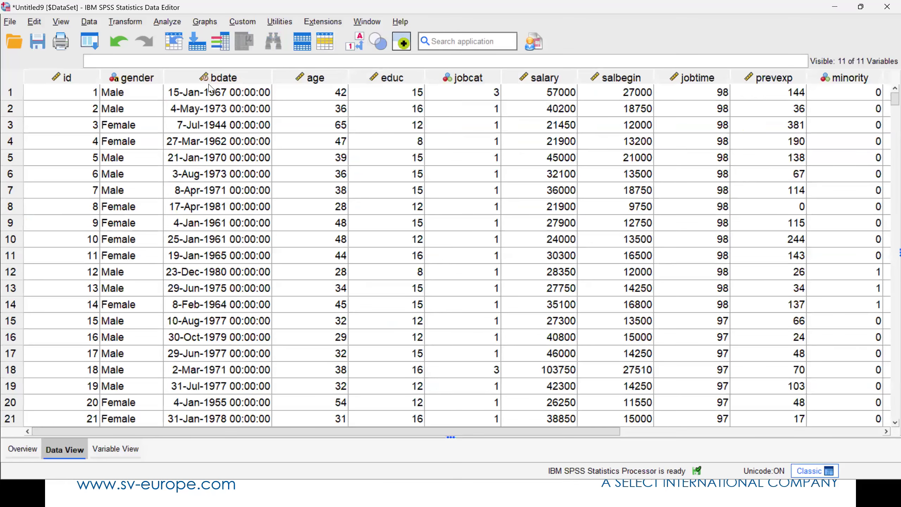
click(362, 44)
click(362, 45)
click(363, 44)
click(363, 44)
click(362, 44)
click(363, 44)
click(362, 45)
click(363, 44)
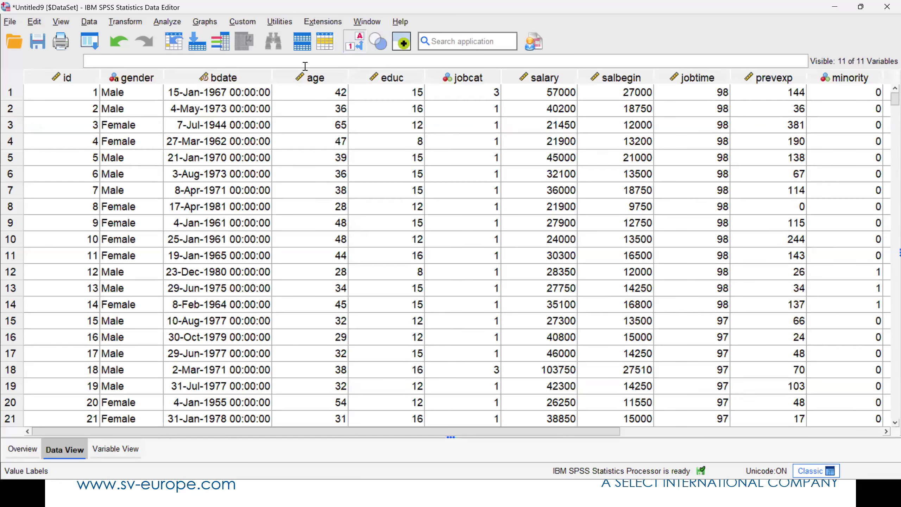
Step: Run descriptive statistics on the gender variable and return to the dataset
right_click(132, 100)
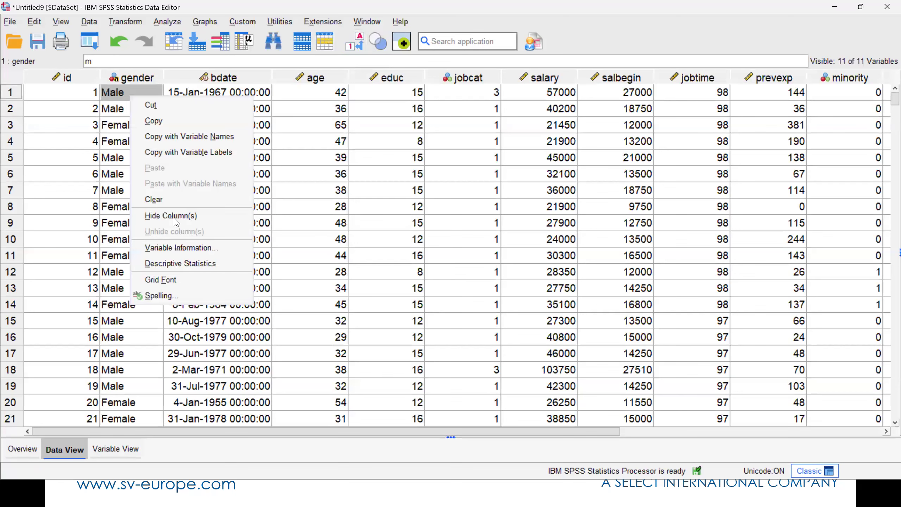
click(201, 264)
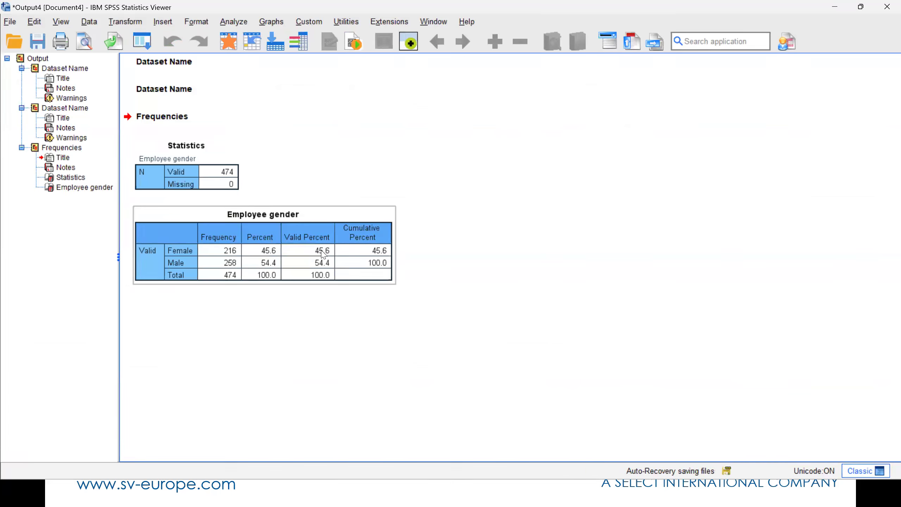
click(228, 42)
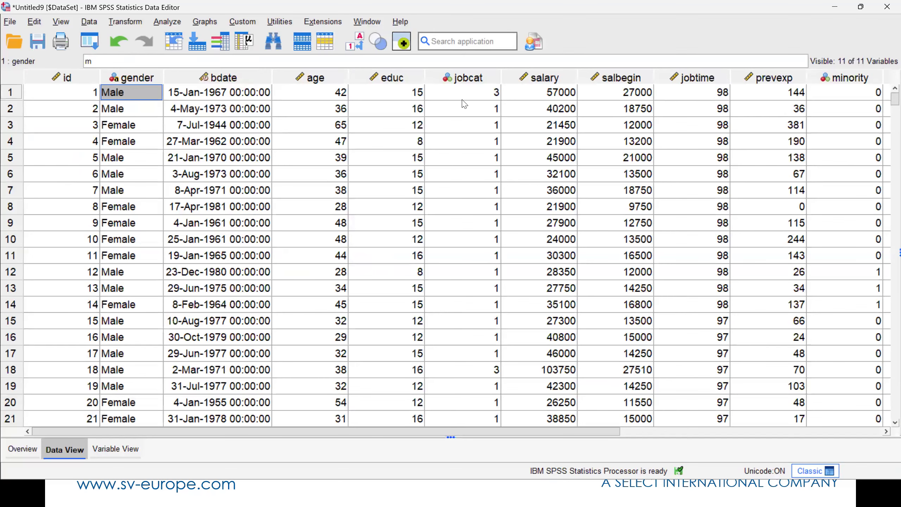
Step: Run descriptive statistics on the jobcat variable and go back from the output to the dataset
right_click(464, 103)
click(512, 271)
click(313, 403)
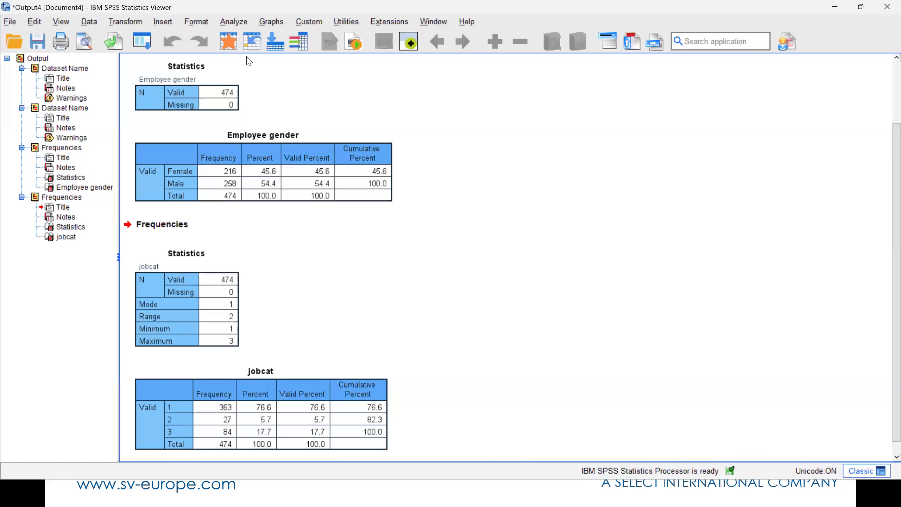
click(229, 42)
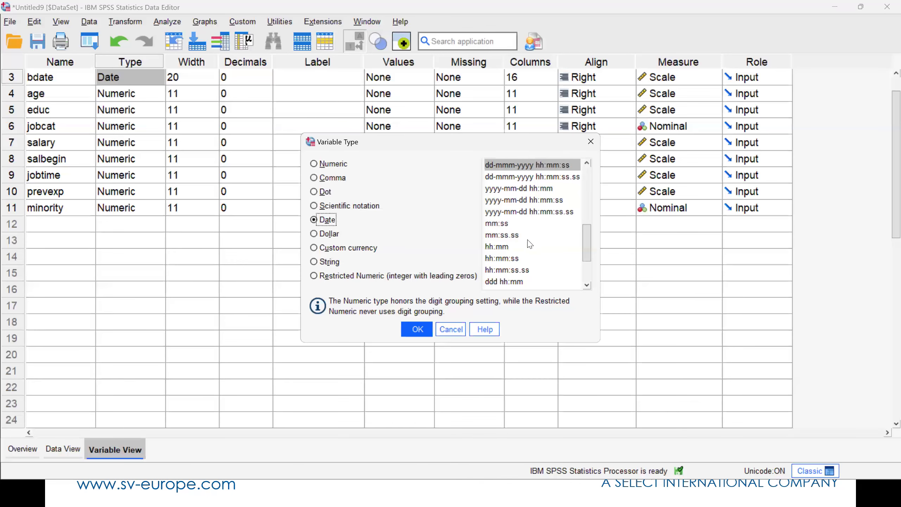
Step: Set the date format of the bdate variable to dd-mmm-yyyy and check the dates in the data before returning to the variable definitions
drag(589, 245, 586, 188)
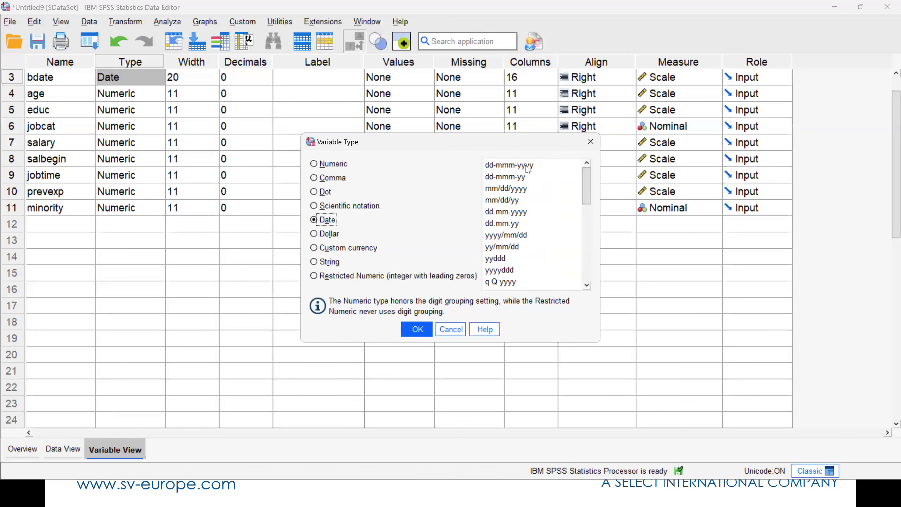
click(527, 166)
click(412, 329)
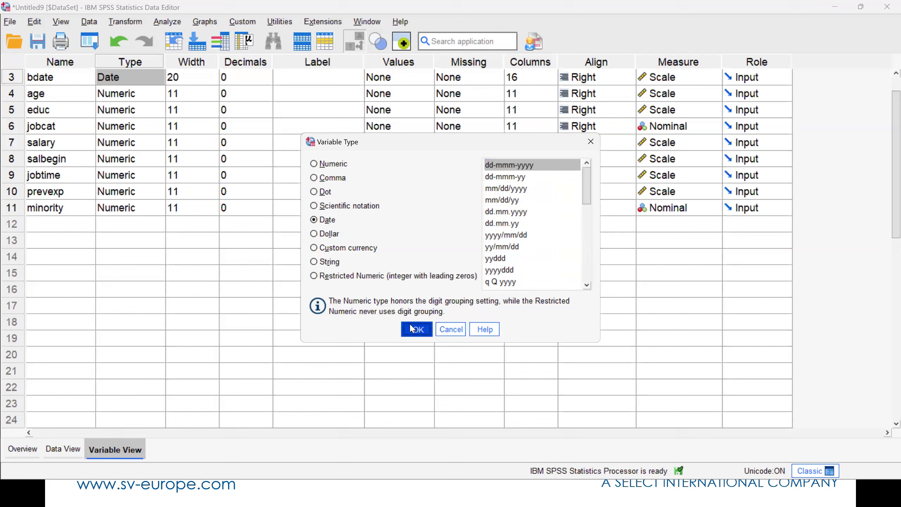
click(64, 449)
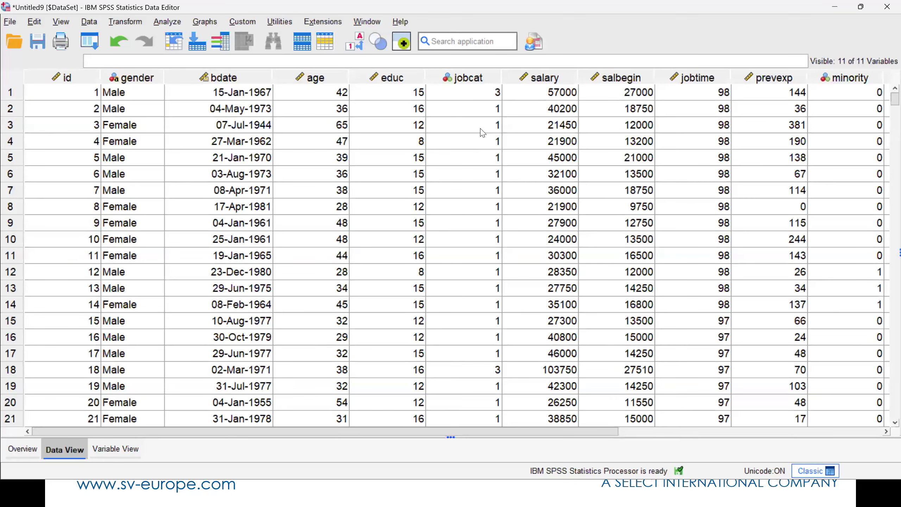
click(137, 448)
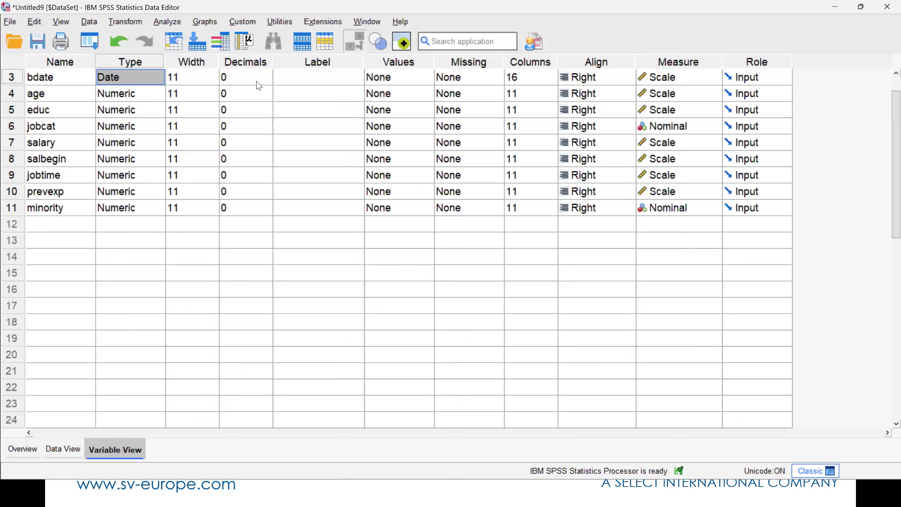
Step: Give the educ variable the label "Years of education"
scroll(329, 103, up, 1)
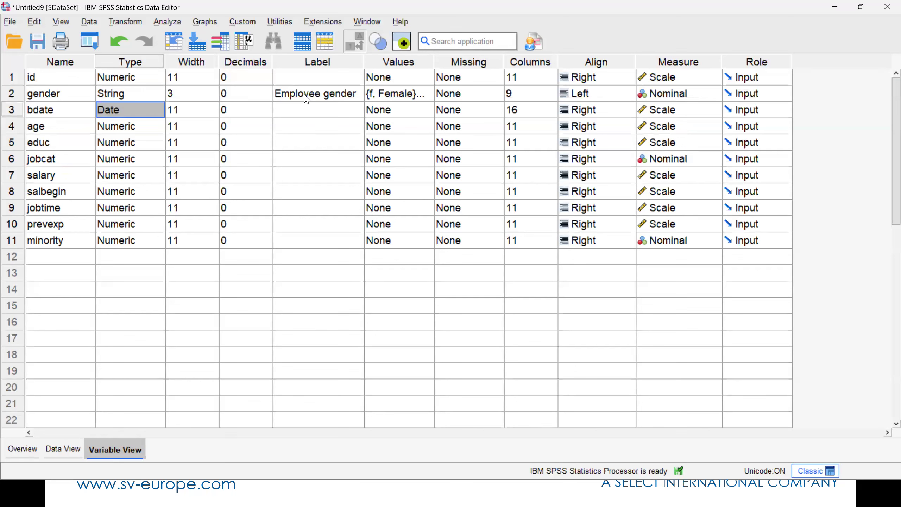
click(324, 160)
click(311, 145)
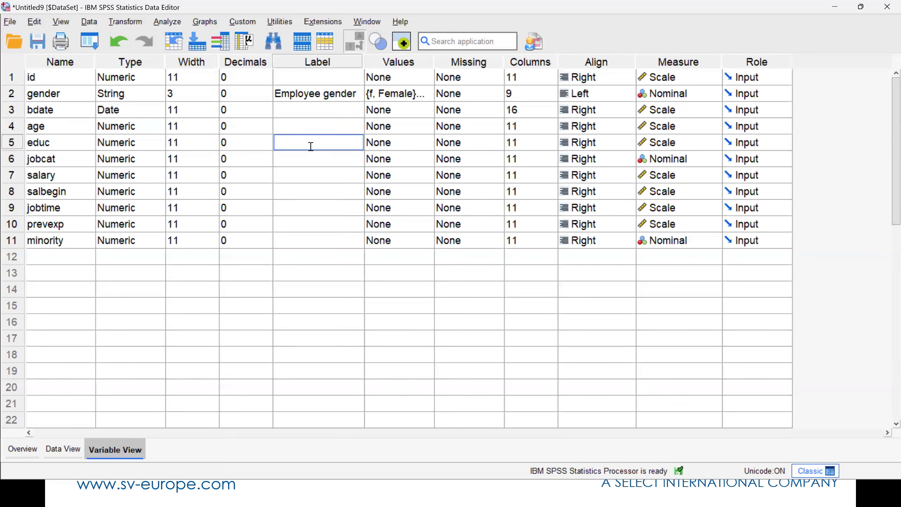
text(Years of education)
click(324, 159)
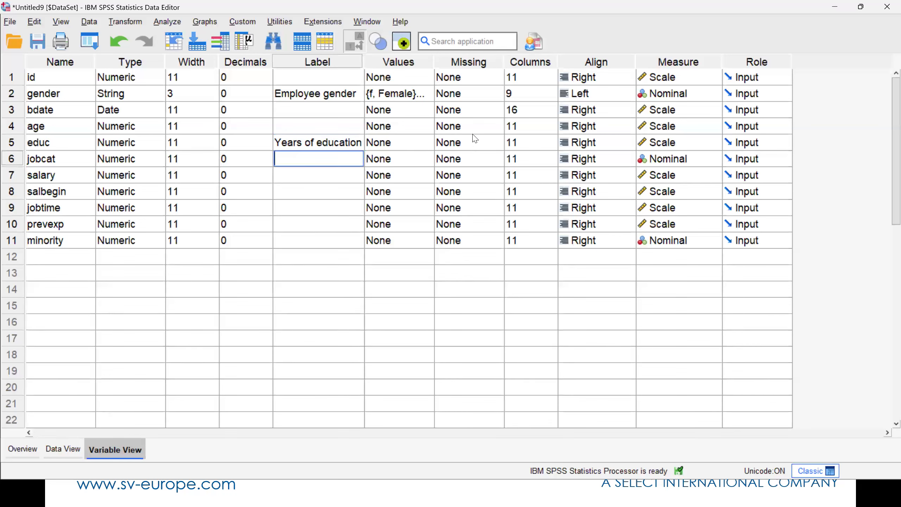
Step: Define x as a discrete missing value for the gender variable
click(499, 95)
click(499, 94)
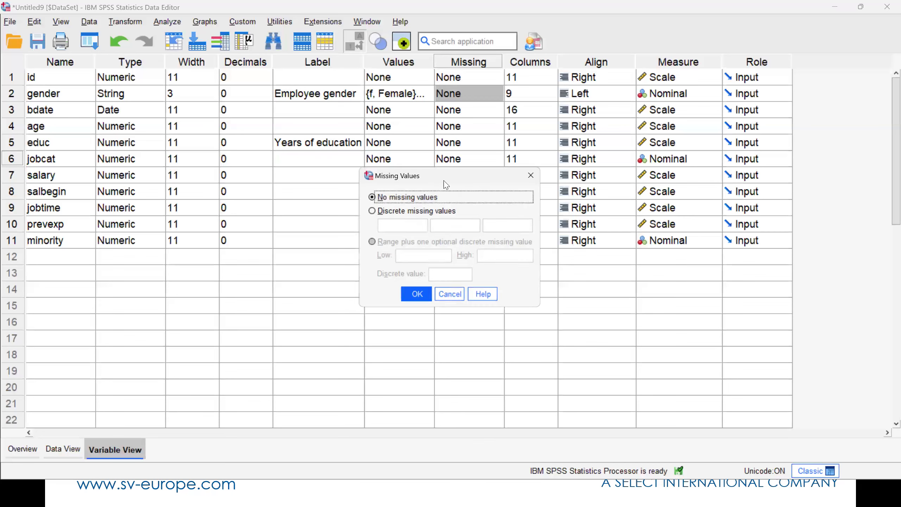
click(403, 211)
click(391, 225)
text(x)
key(Return)
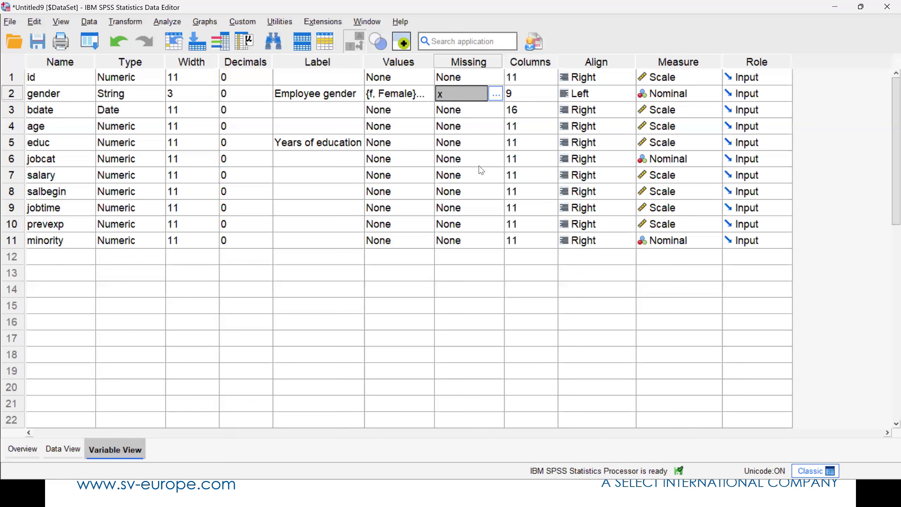
Step: Define -99 as a discrete missing value for the salbegin variable
double_click(496, 192)
click(404, 212)
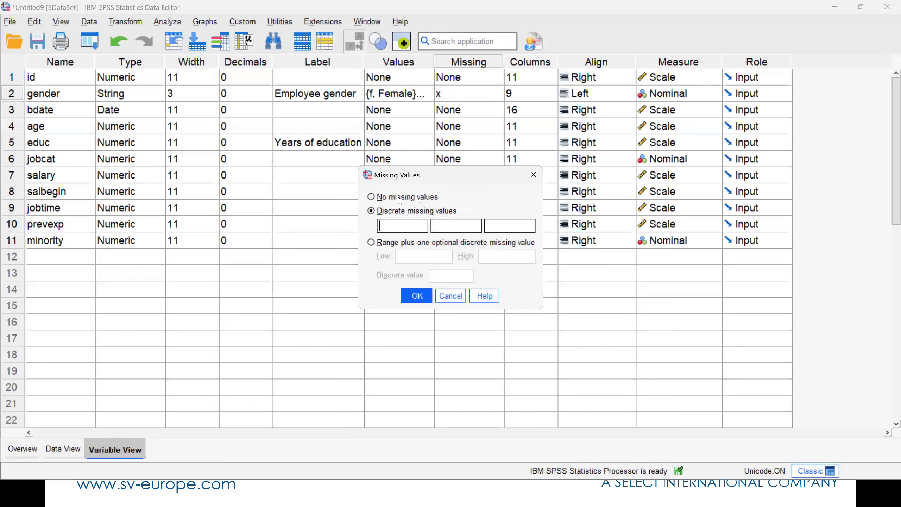
text(-99)
click(416, 296)
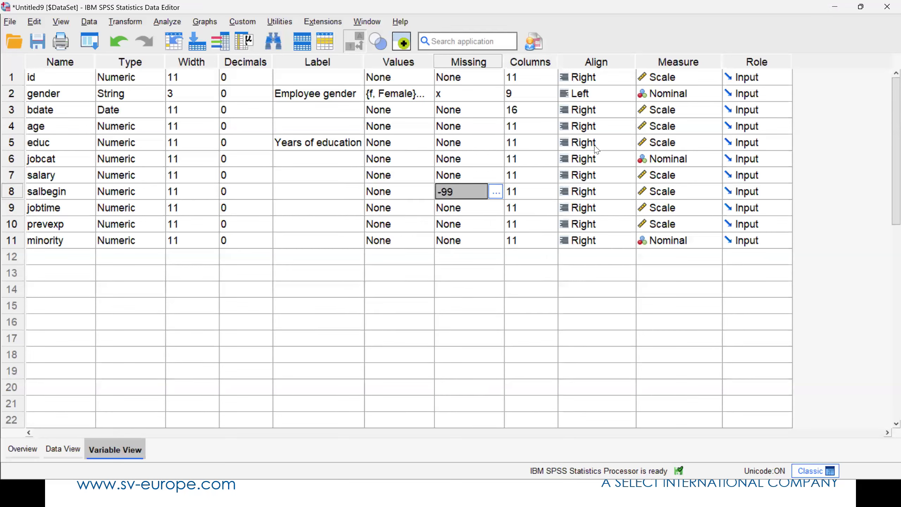
Step: Run descriptive statistics on the labelled jobcat variable, compare its frequency table with the earlier unlabelled one, and return to the dataset
click(63, 449)
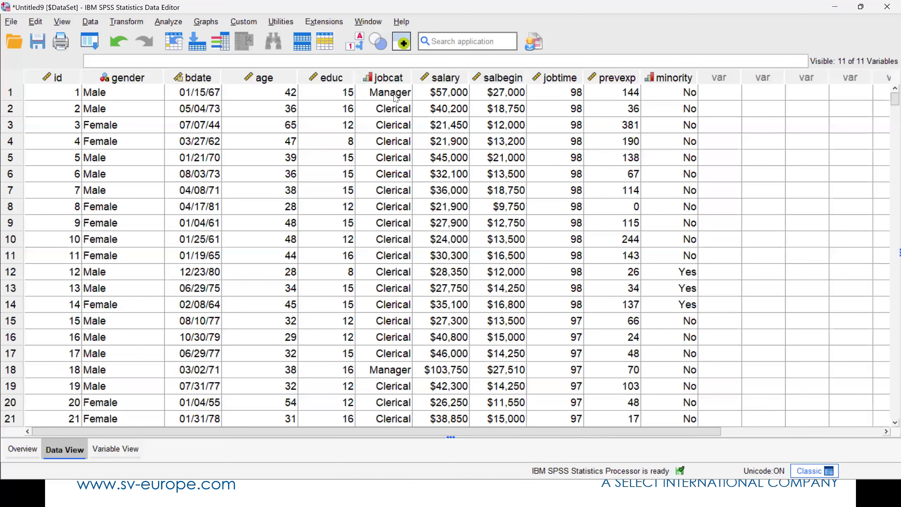
right_click(395, 95)
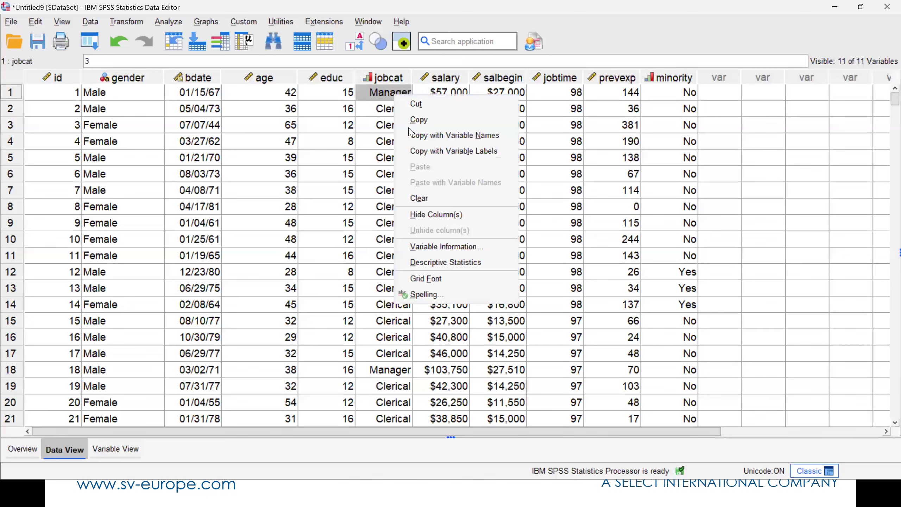
click(440, 263)
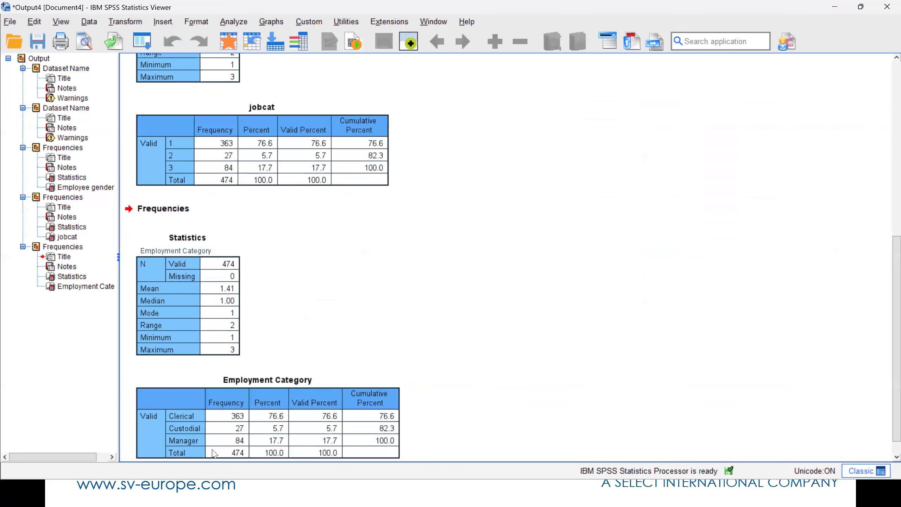
click(288, 102)
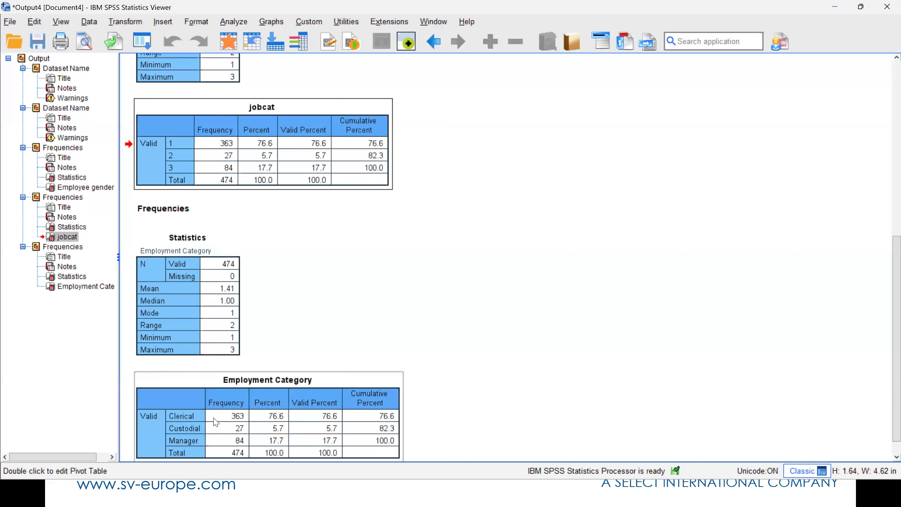
click(226, 42)
Step: Give the age variable the label "Age of employee"
click(316, 127)
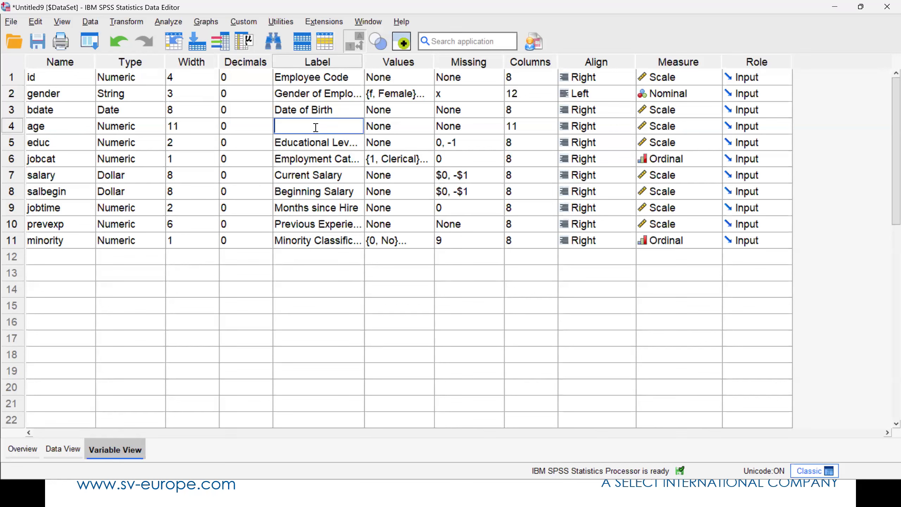
text(Age of emply)
key(BackSpace)
text(oyee)
Step: Run descriptive statistics on the age variable from the data values
click(63, 449)
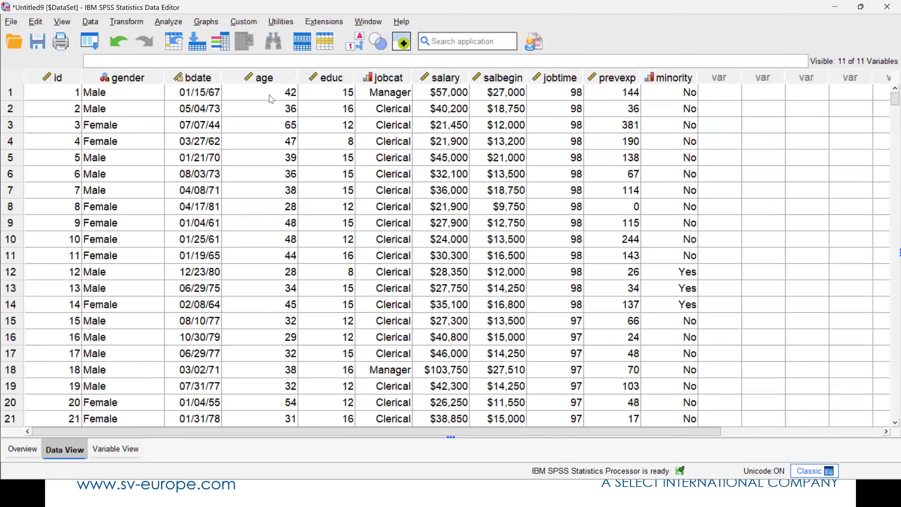
right_click(271, 99)
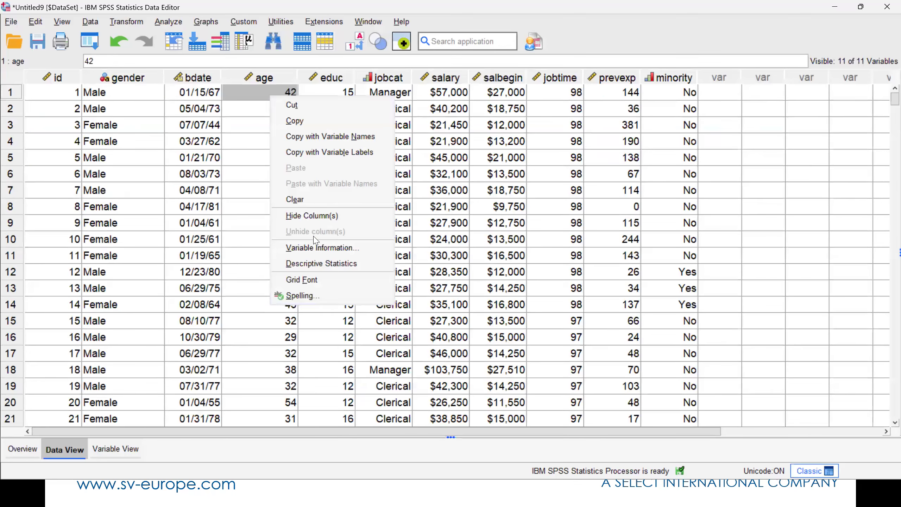
click(325, 271)
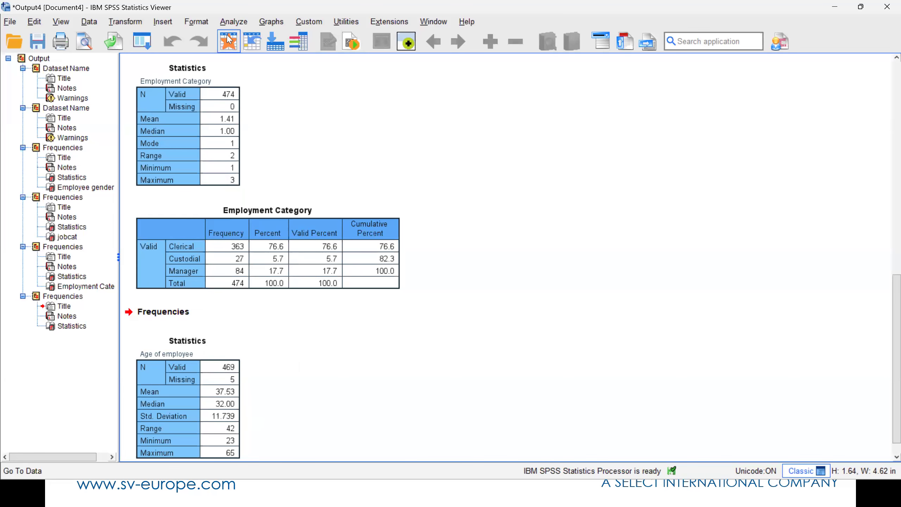
Step: Return to the dataset and inspect the missing age value in case 54
scroll(253, 199, down, 15)
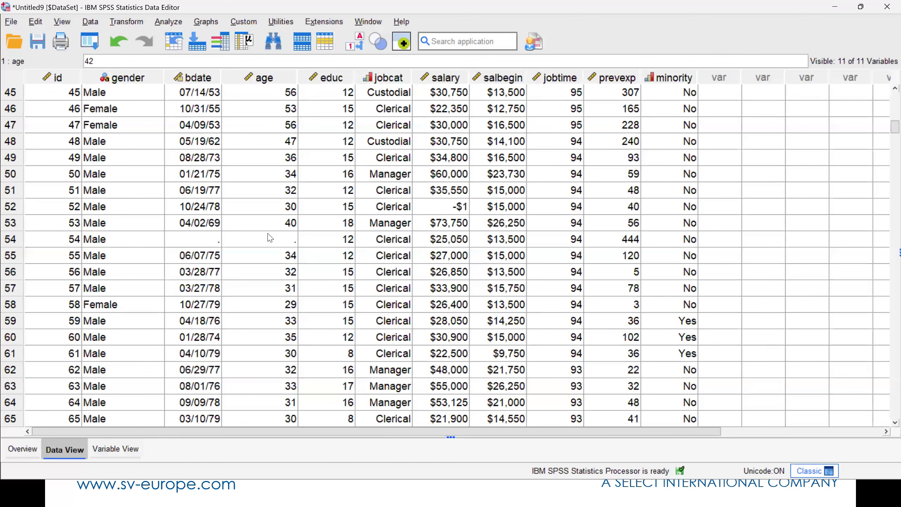
click(270, 237)
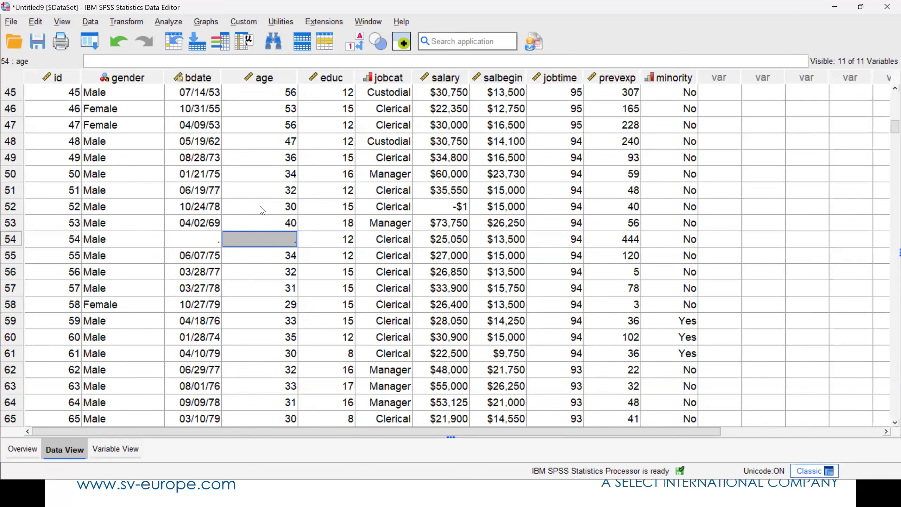
scroll(261, 210, up, 15)
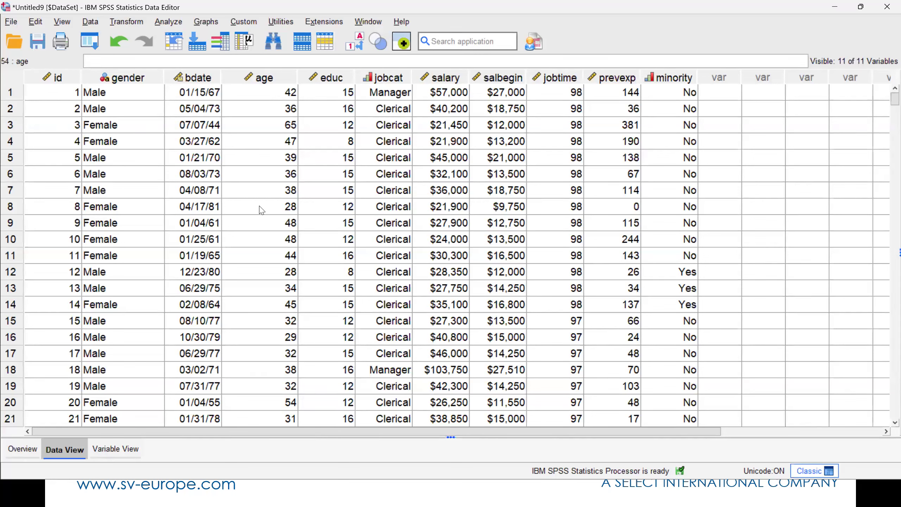
Step: Run descriptive statistics on the gender variable and go back from the output to the dataset
right_click(378, 106)
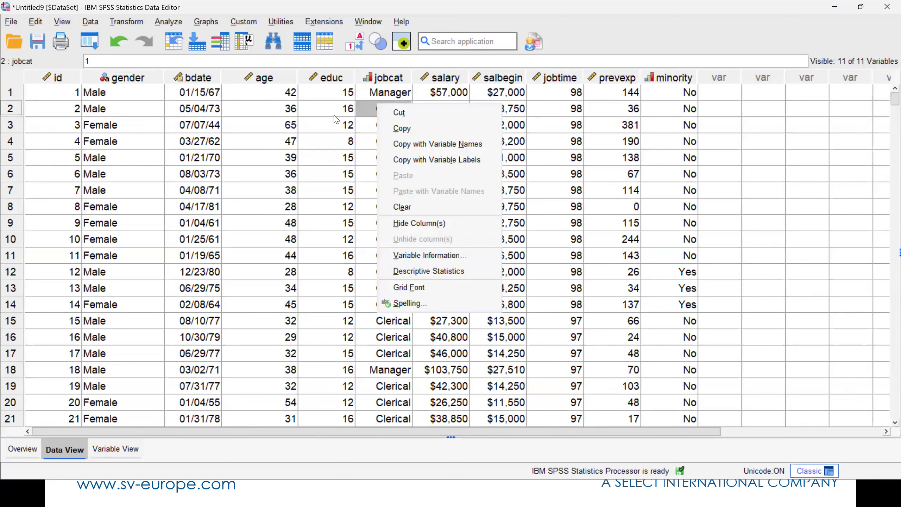
right_click(137, 110)
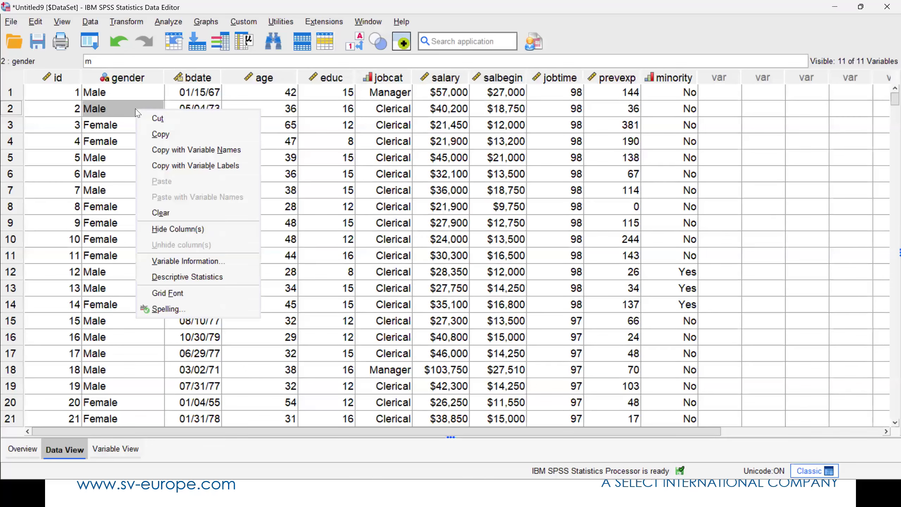
click(208, 277)
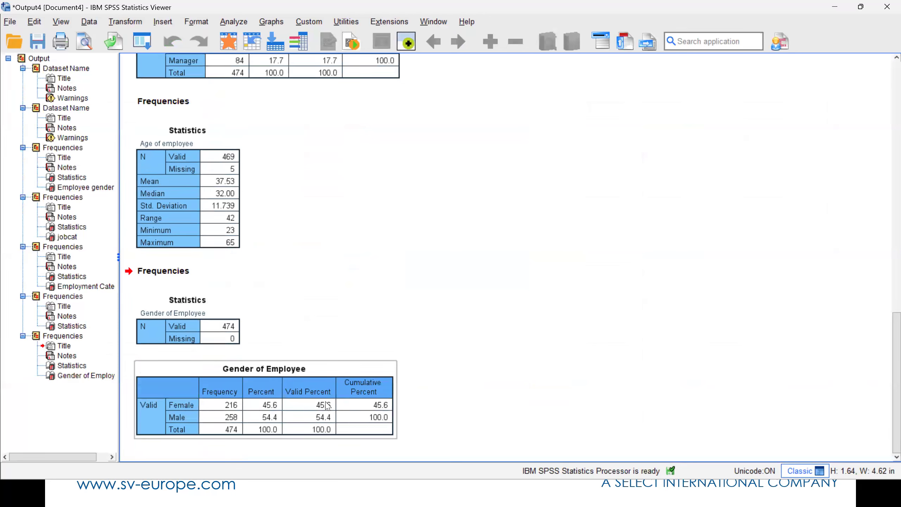
click(229, 50)
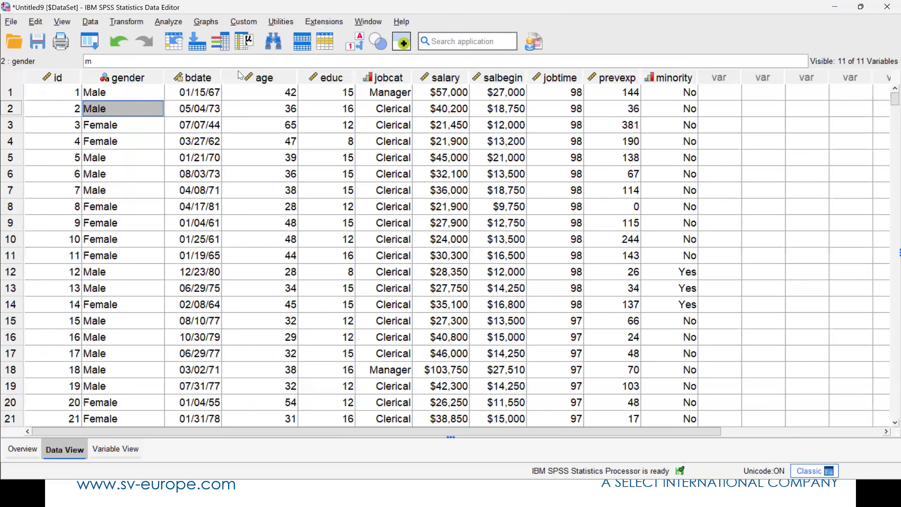
Step: Start a Frequencies analysis and add Minority Classification as its variable
click(168, 22)
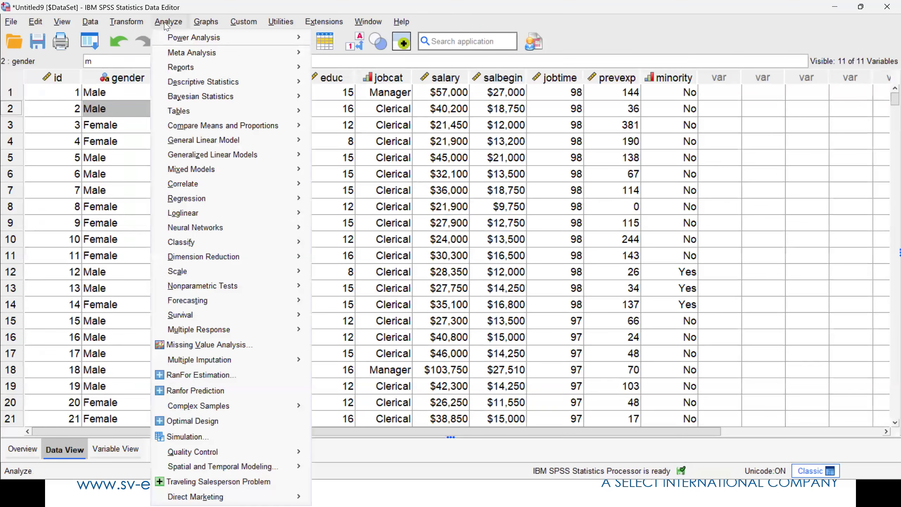
mouse_move(207, 84)
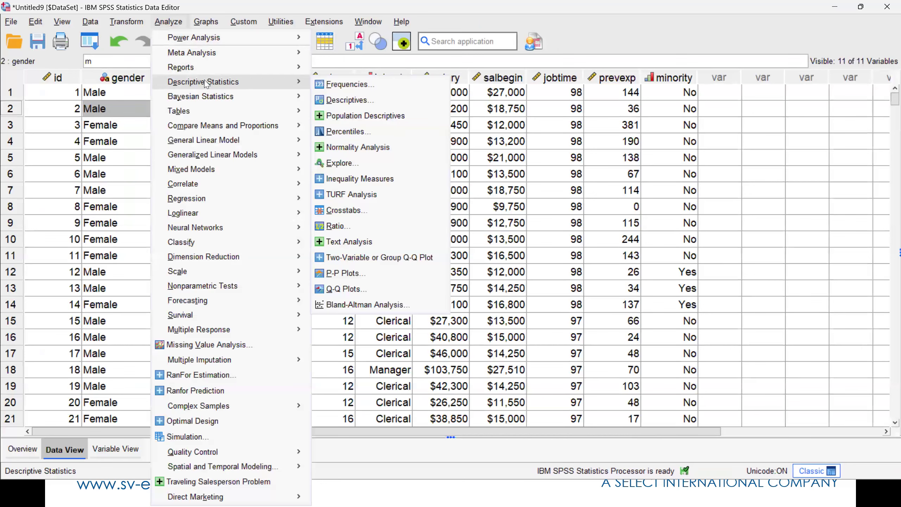
click(357, 87)
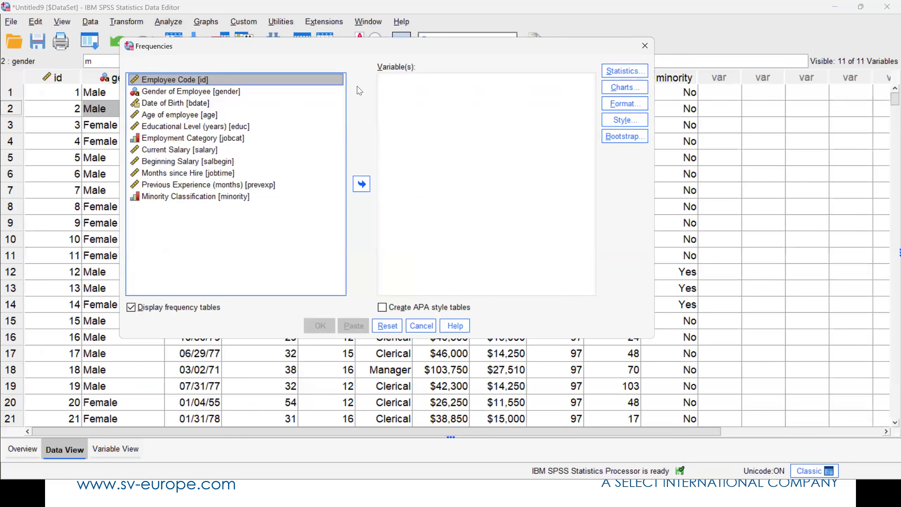
click(182, 200)
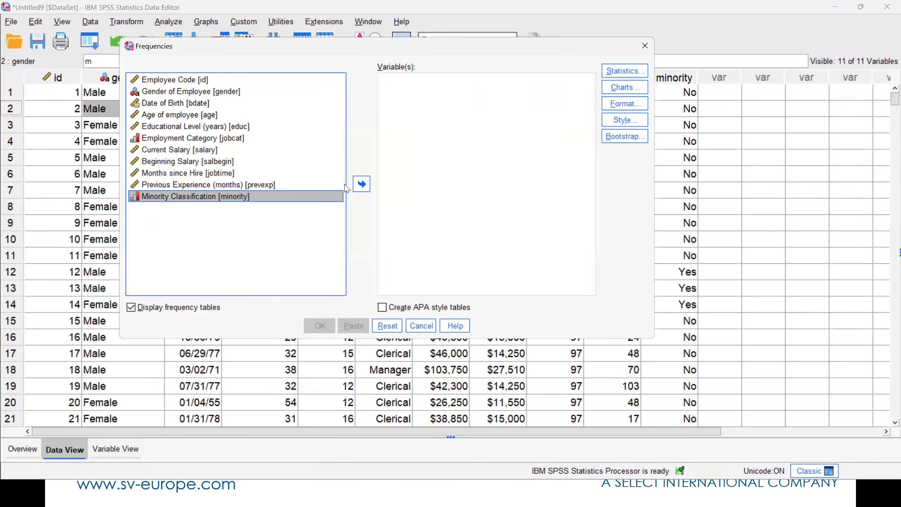
click(362, 184)
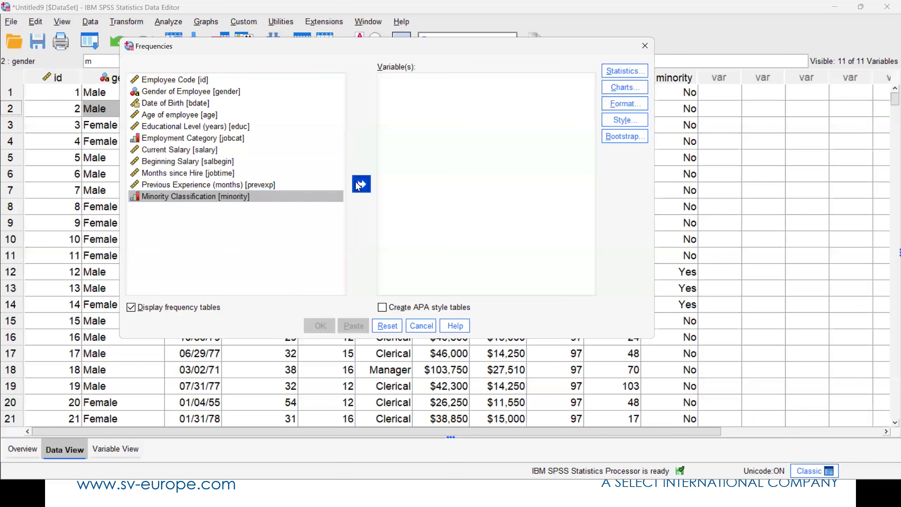
Step: Request pie charts for the Frequencies analysis and look over its optional statistics without adding any
click(625, 88)
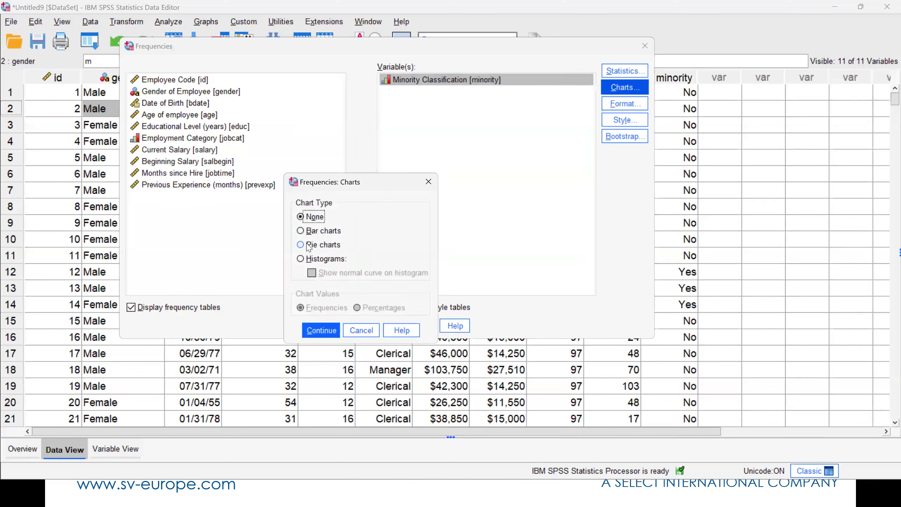
click(308, 246)
click(320, 329)
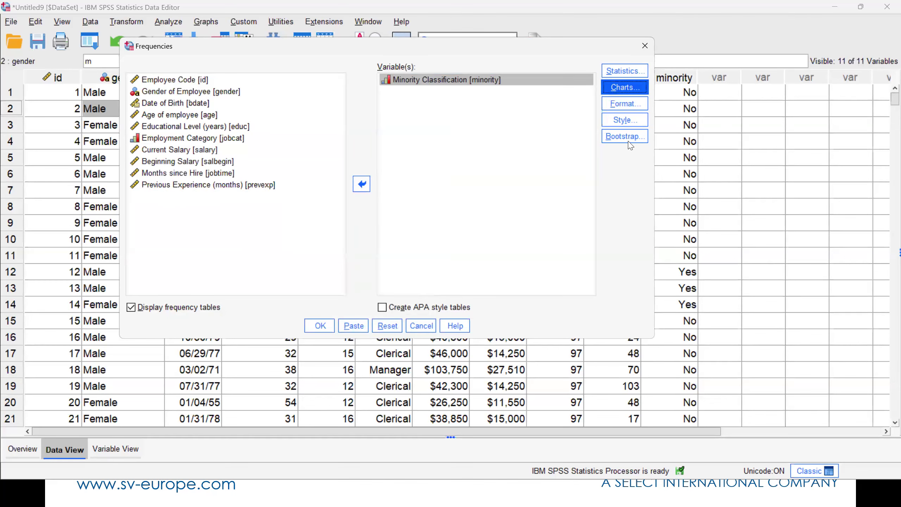
click(625, 71)
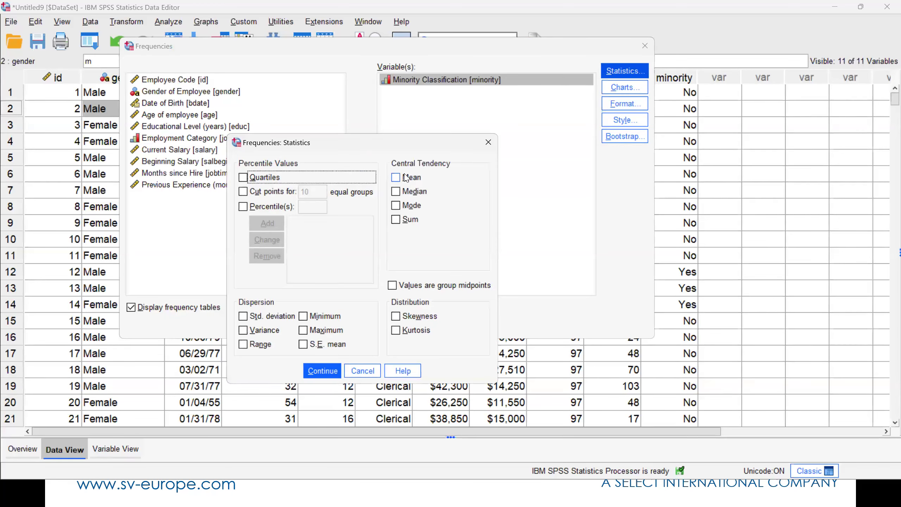
click(363, 371)
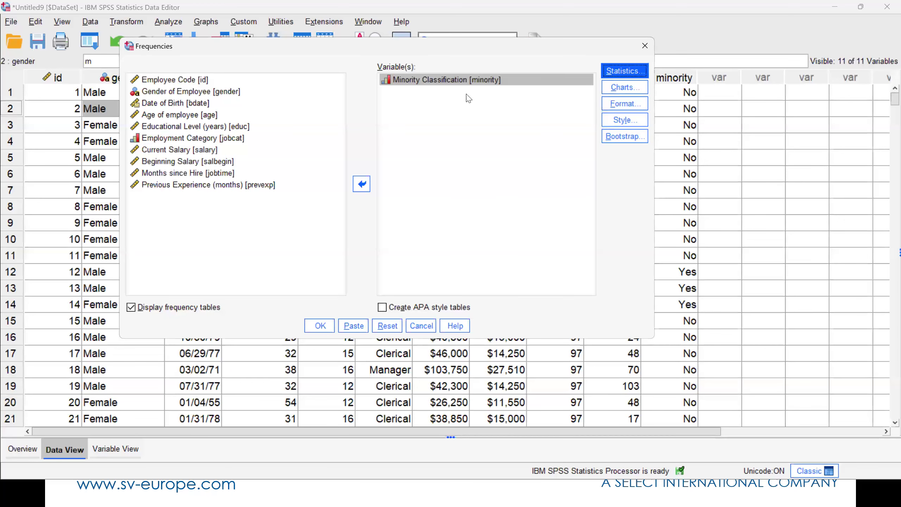
Step: Run the Frequencies analysis for Minority Classification and return to the dataset from the output
click(320, 326)
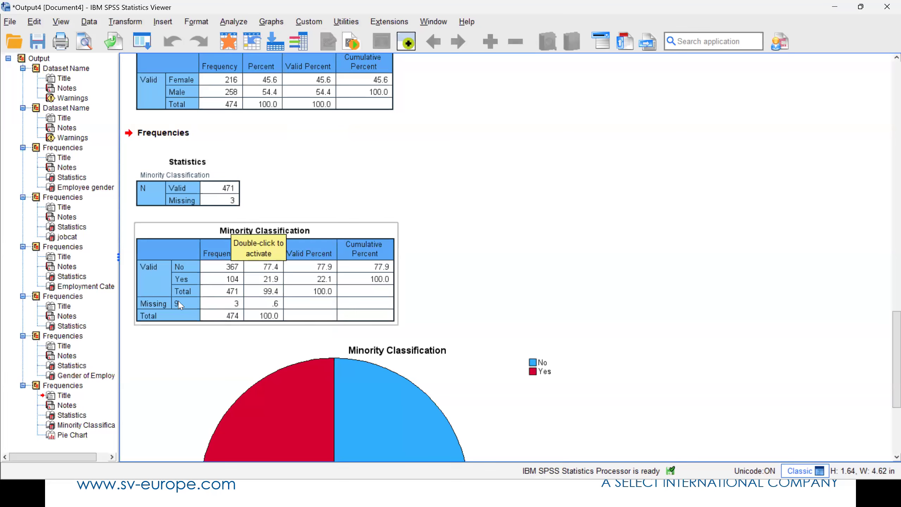
click(228, 43)
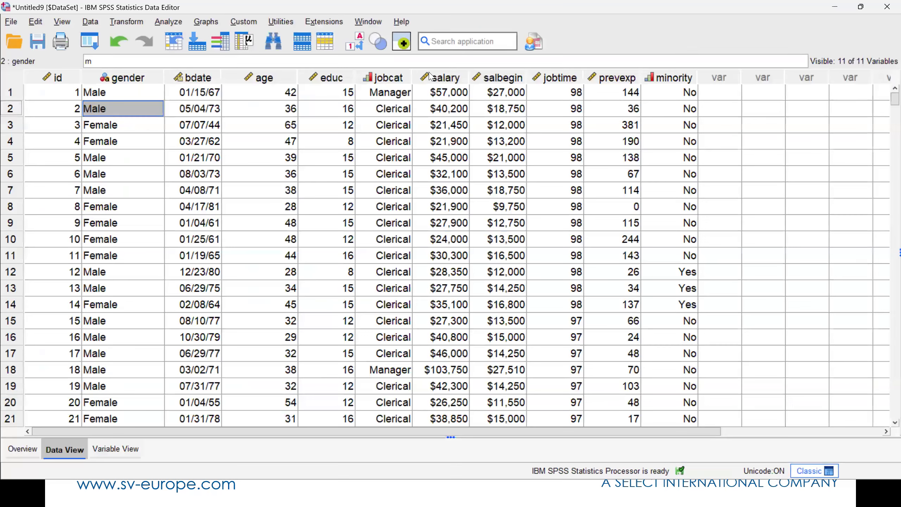
Step: Add a value label to the minority variable that assigns the label Unknown to the value 9
mouse_move(434, 75)
double_click(680, 77)
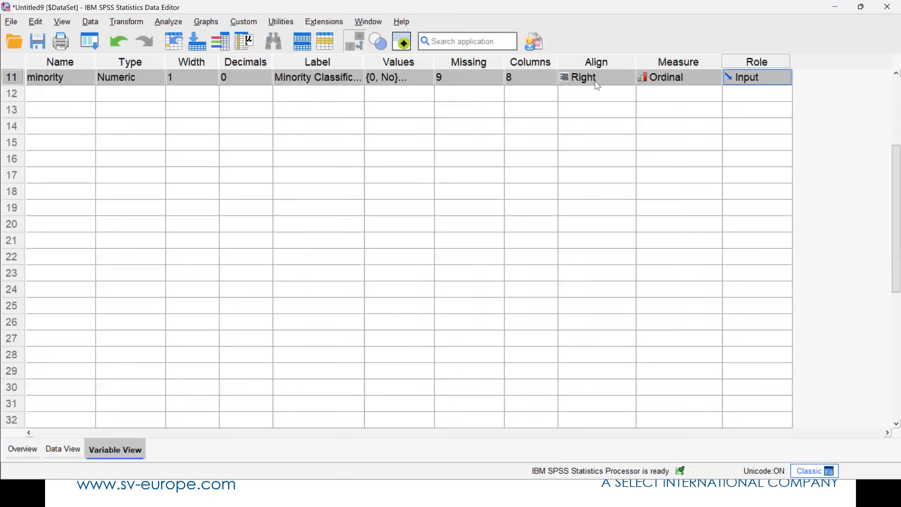
double_click(348, 78)
click(422, 79)
click(426, 77)
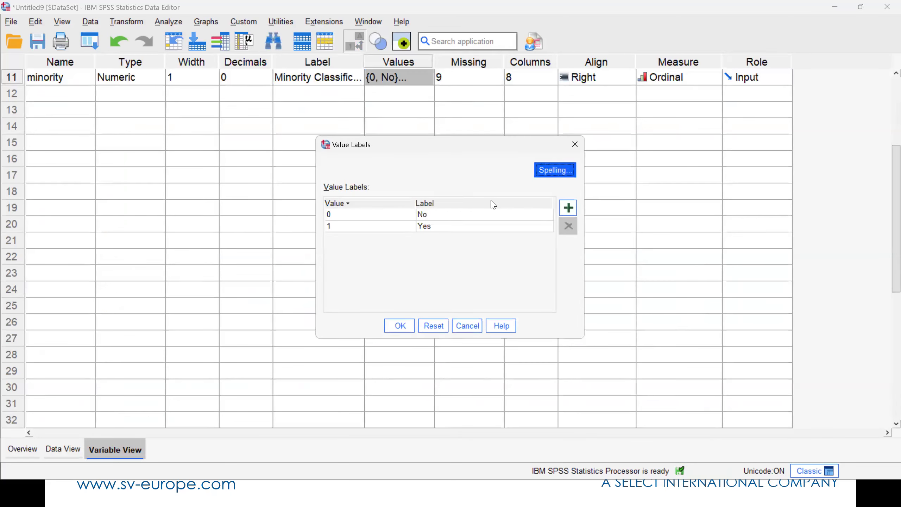
click(566, 210)
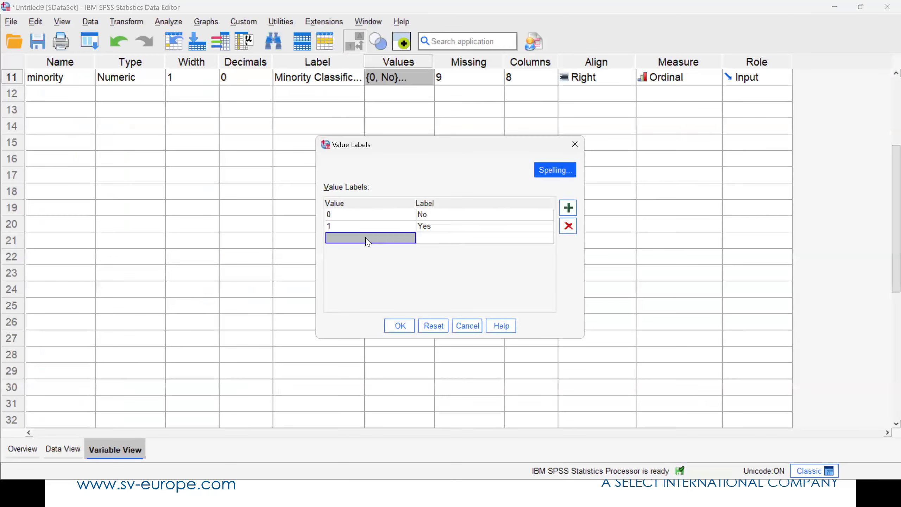
click(366, 238)
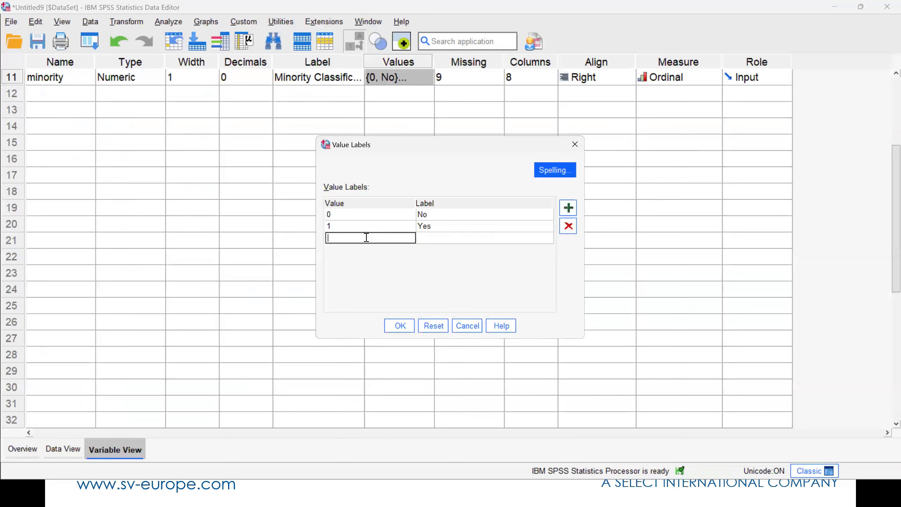
text(9)
click(436, 238)
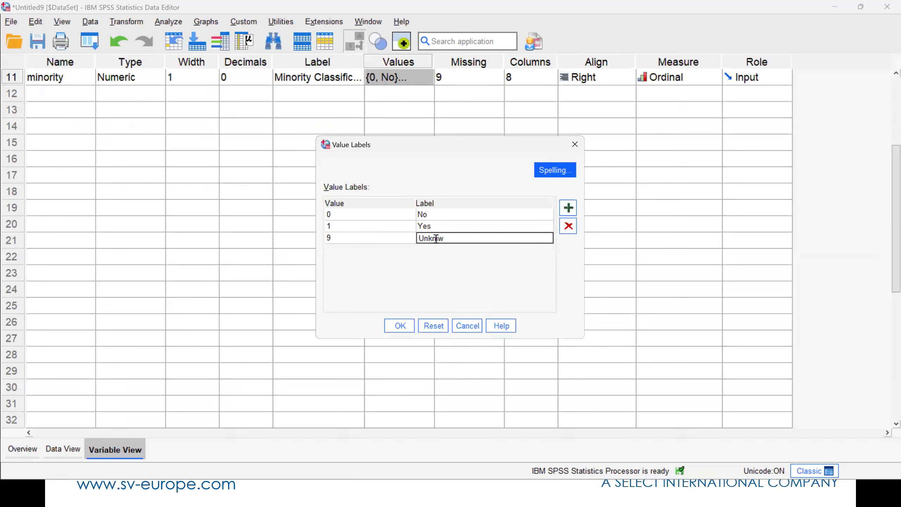
text(Unknown)
click(399, 326)
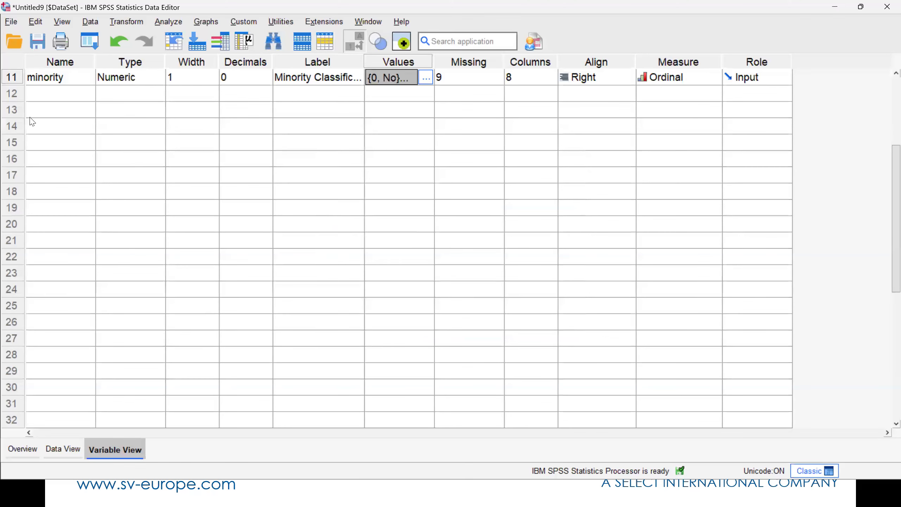
Step: Run descriptive statistics on the minority variable, review the output and return to the dataset
right_click(60, 84)
click(109, 137)
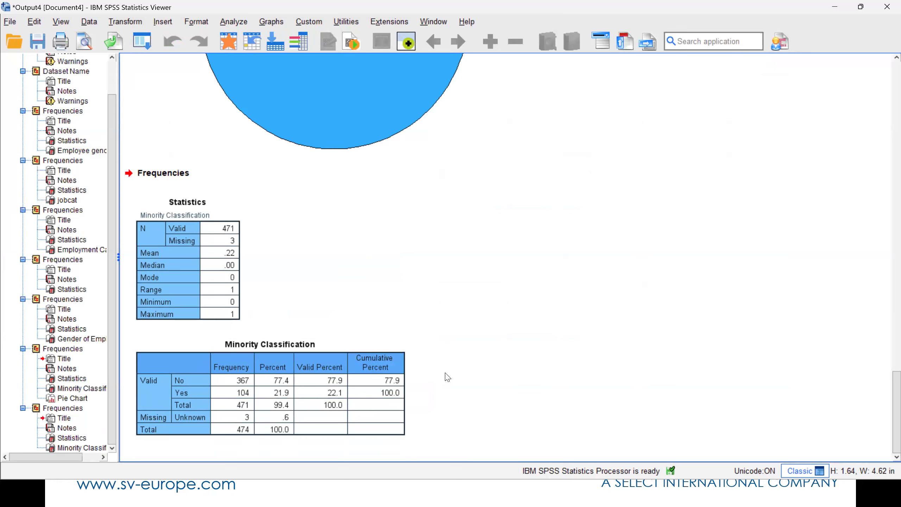
scroll(445, 378, up, 3)
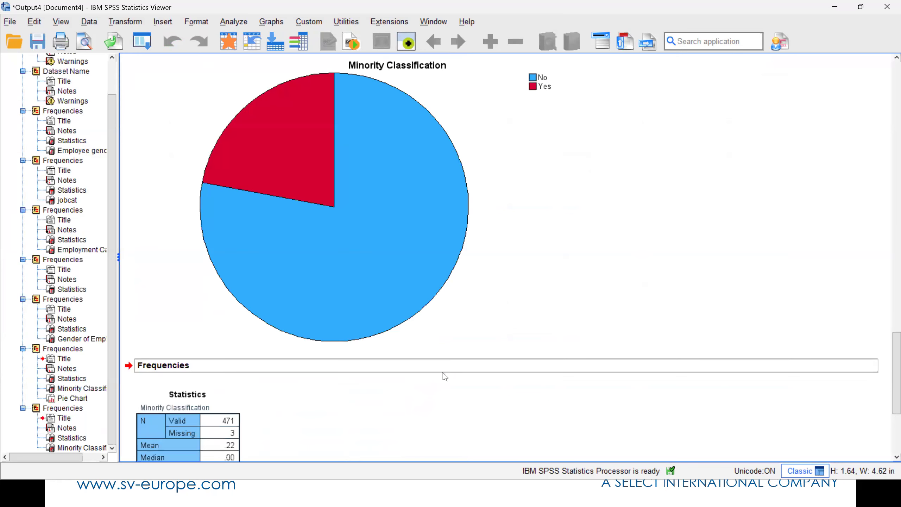
click(229, 44)
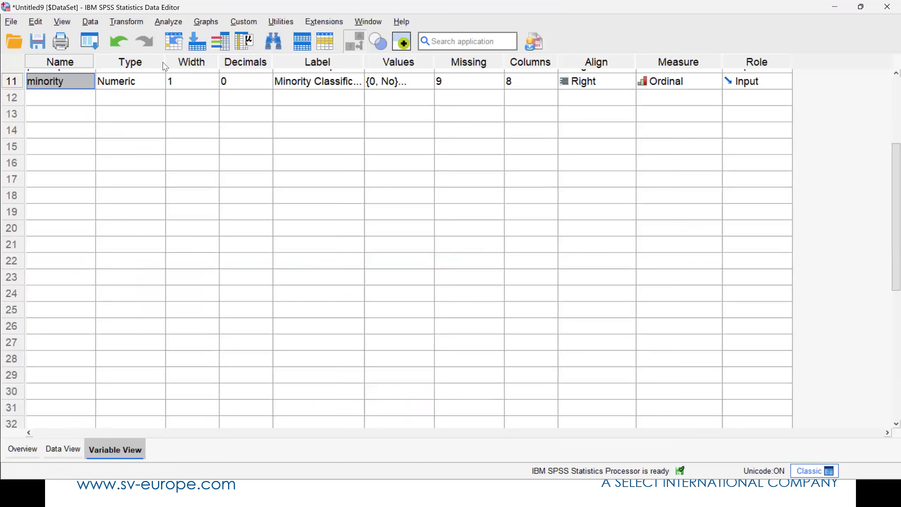
Step: Reset the Frequencies analysis and run it with Age of employee as the only variable
click(174, 22)
mouse_move(206, 83)
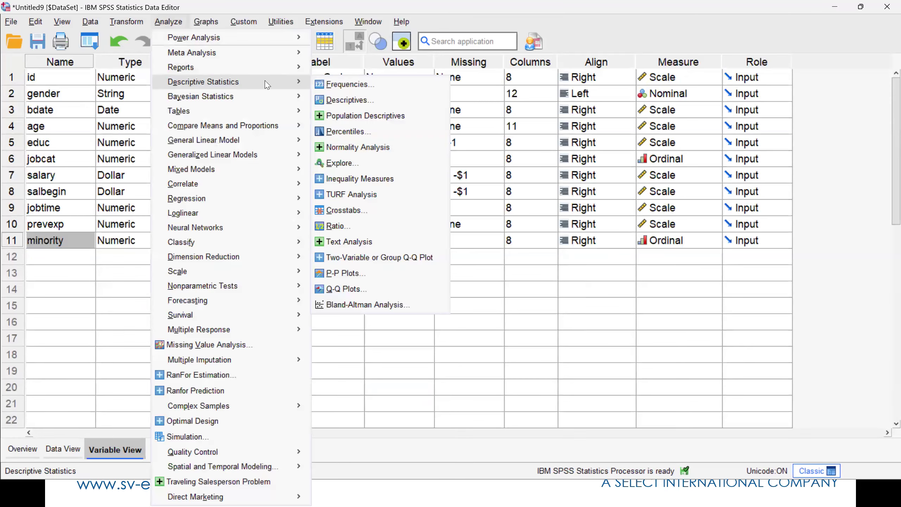
click(353, 85)
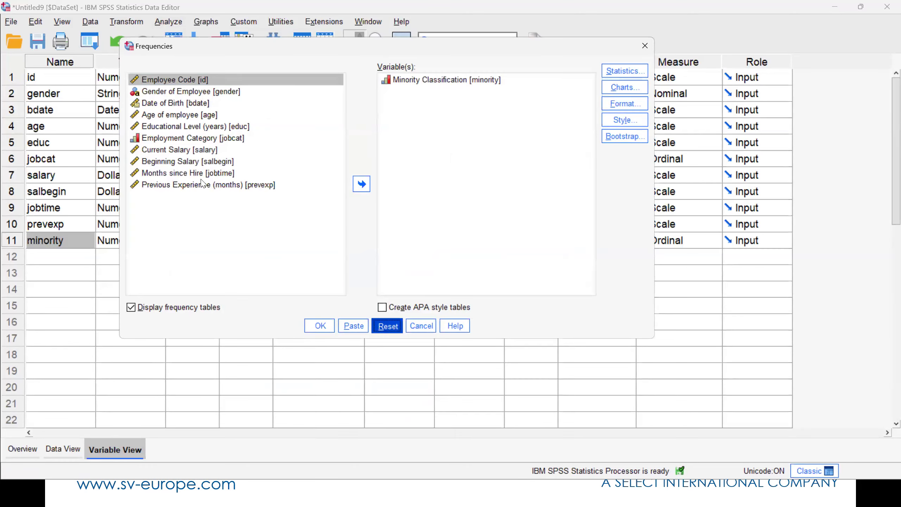
click(388, 326)
click(179, 114)
click(361, 184)
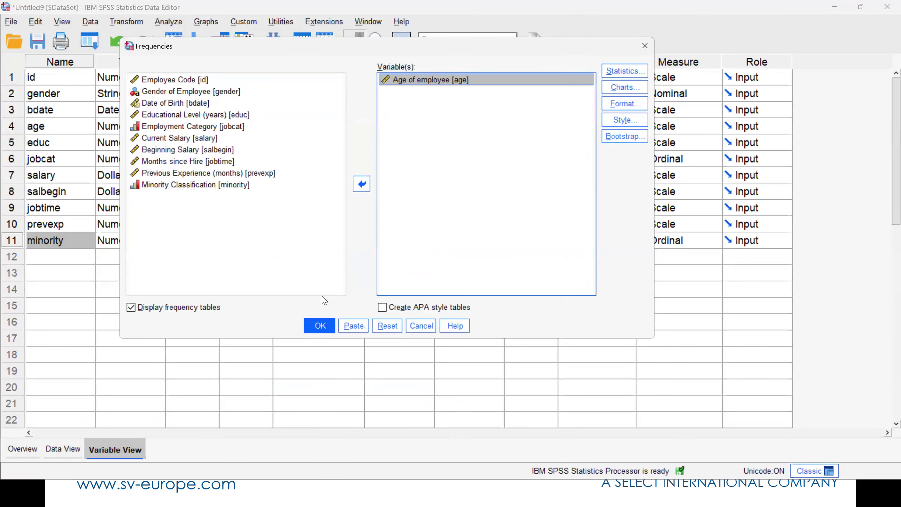
click(319, 326)
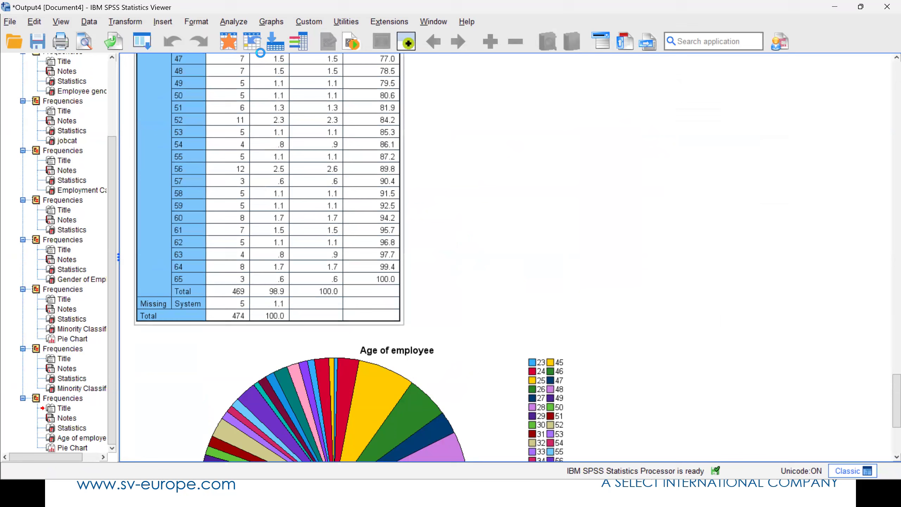
Step: Reopen the Frequencies analysis for Age of employee, with frequency tables turned off and histograms as the chart type
click(234, 21)
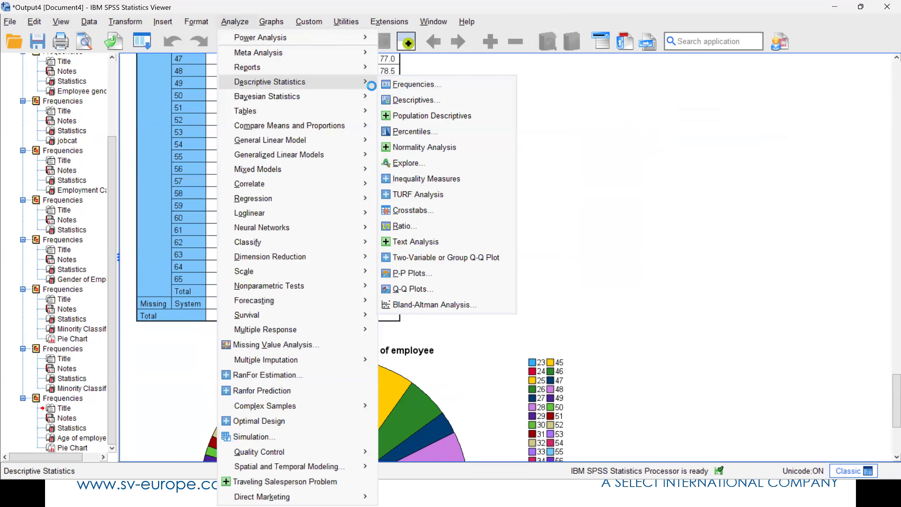
click(630, 129)
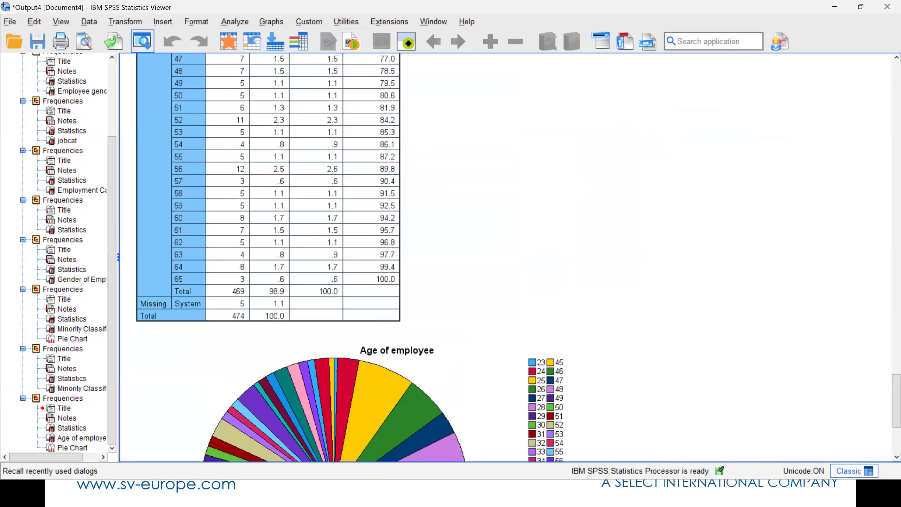
click(142, 41)
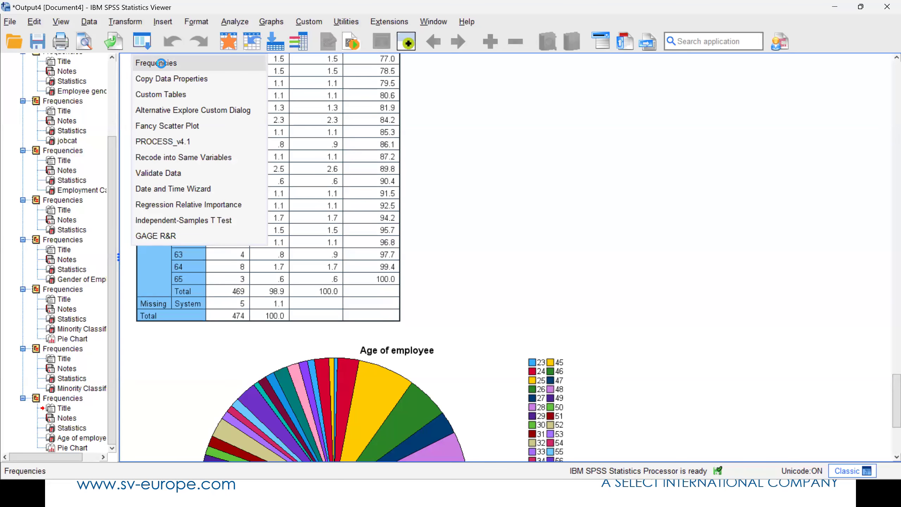
click(161, 63)
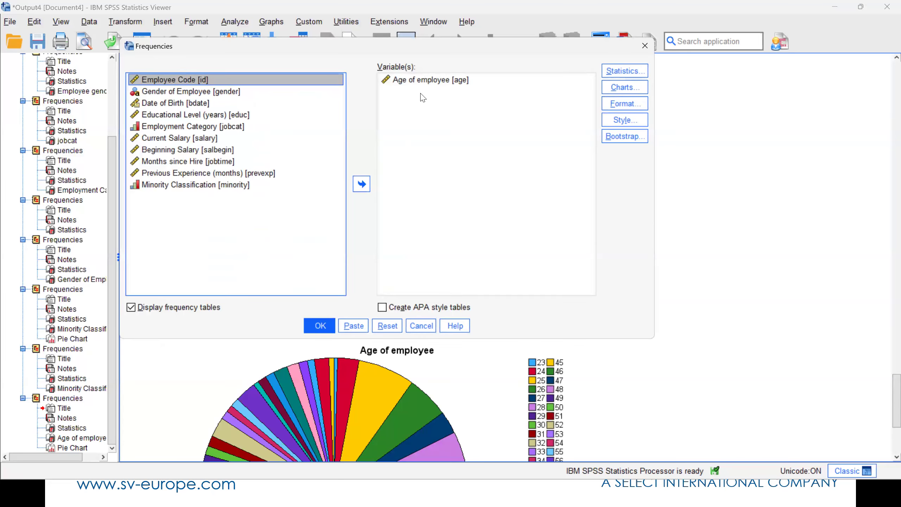
drag(420, 52, 447, 39)
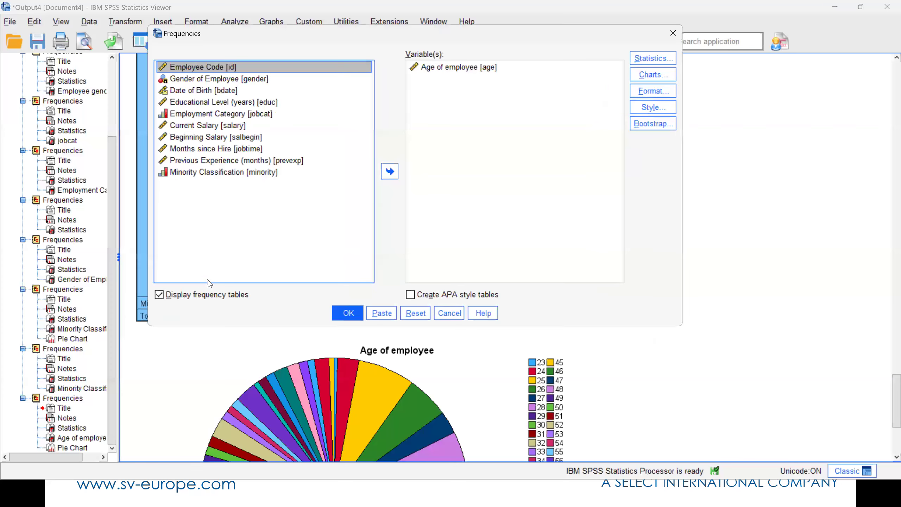
click(185, 296)
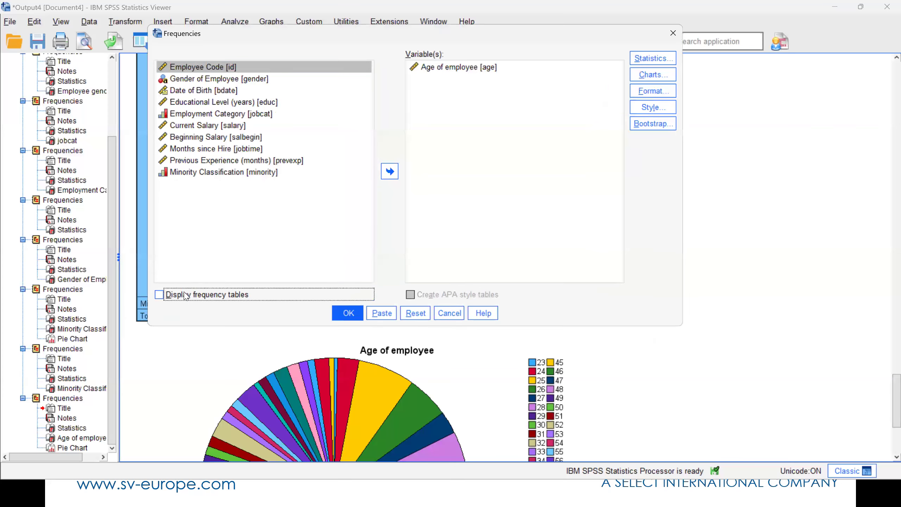
click(653, 75)
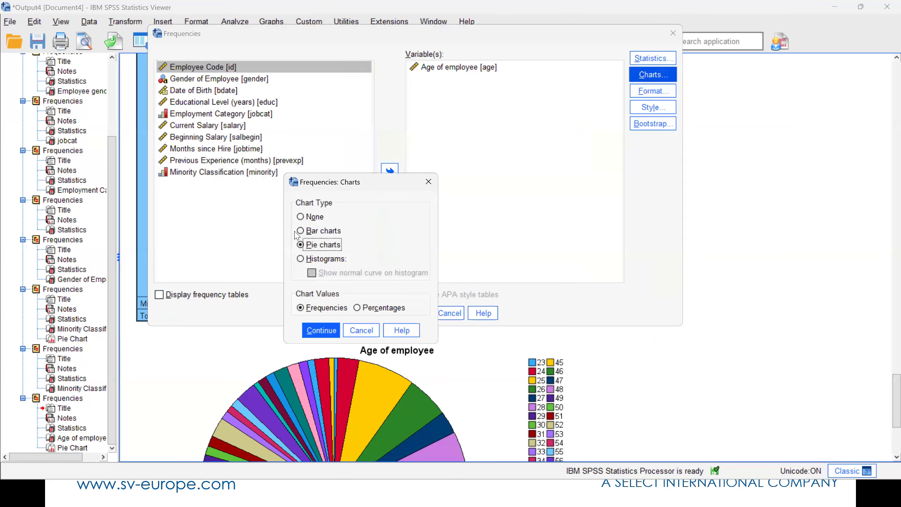
click(321, 330)
Step: Request the mean, median, standard deviation, minimum and maximum for Age of employee and run the Frequencies analysis
click(652, 58)
click(395, 177)
click(396, 192)
click(243, 315)
click(303, 315)
click(303, 330)
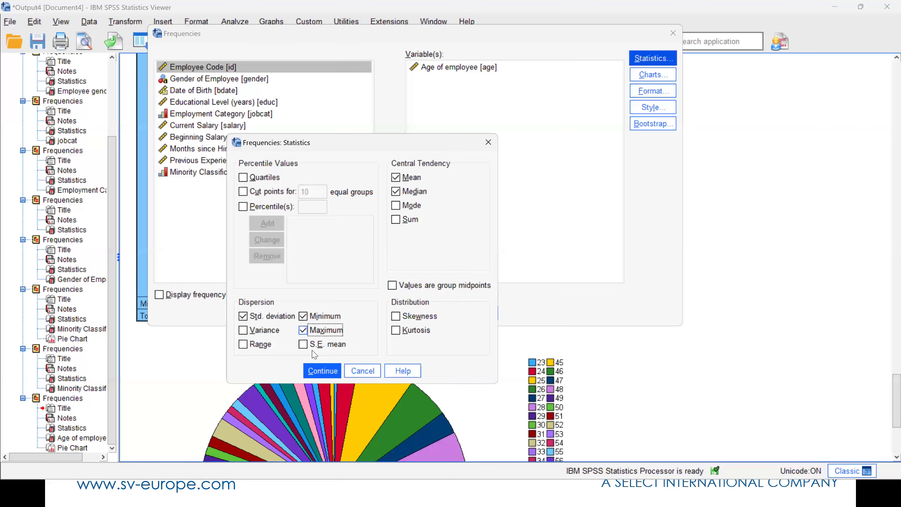
click(322, 371)
click(346, 313)
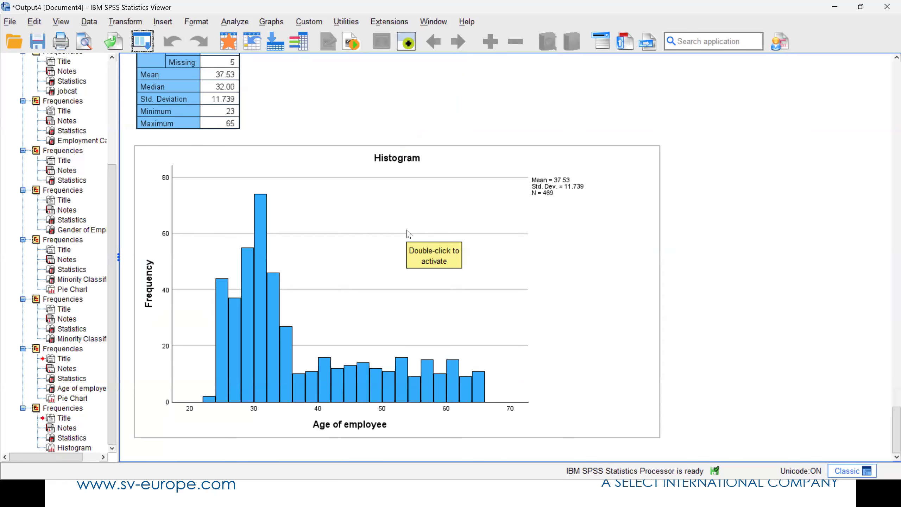
Step: Return to the data values and start Visual Binning with Age of employee as the variable to bin
scroll(415, 191, up, 5)
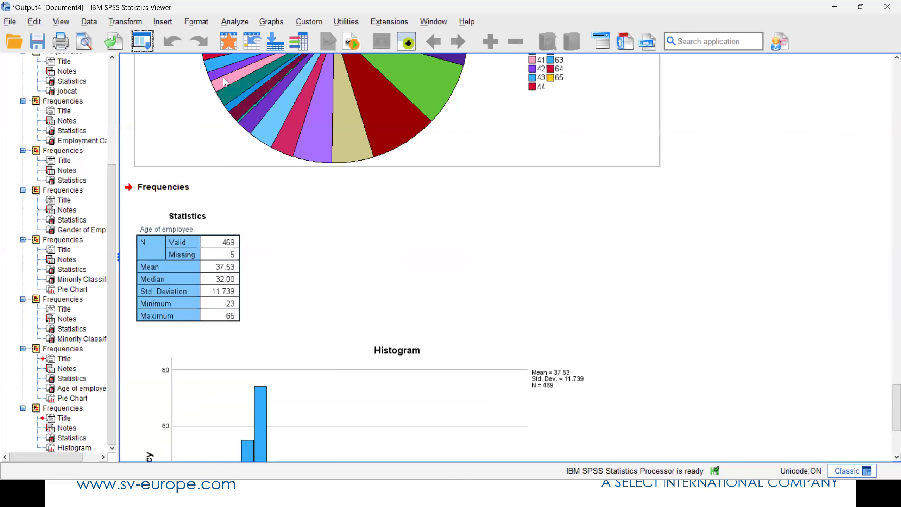
click(227, 48)
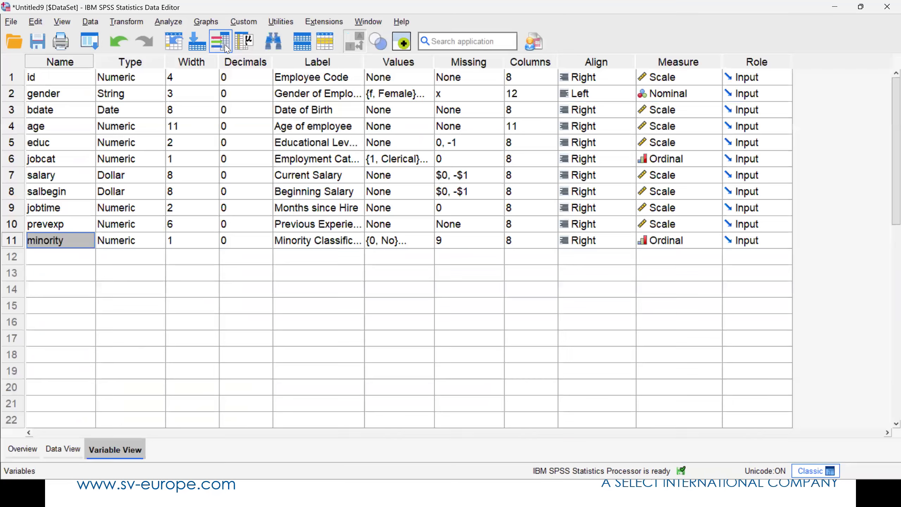
click(63, 449)
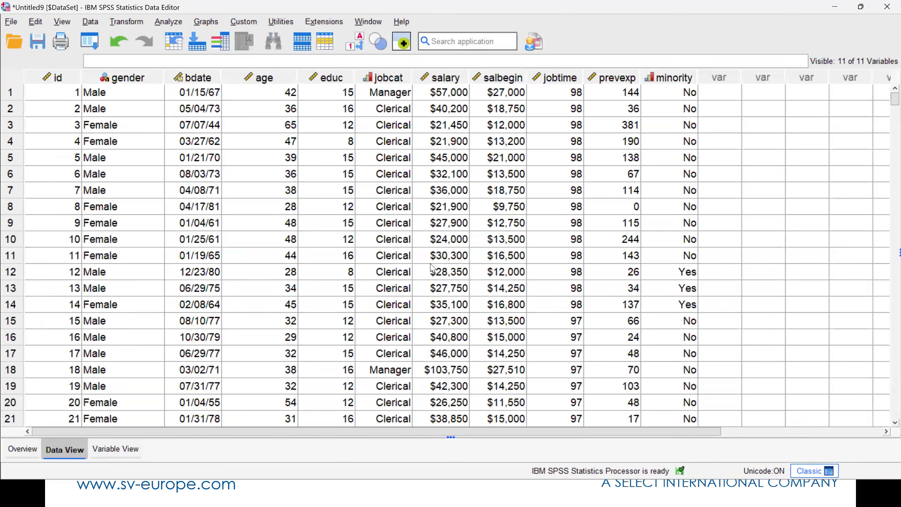
click(120, 23)
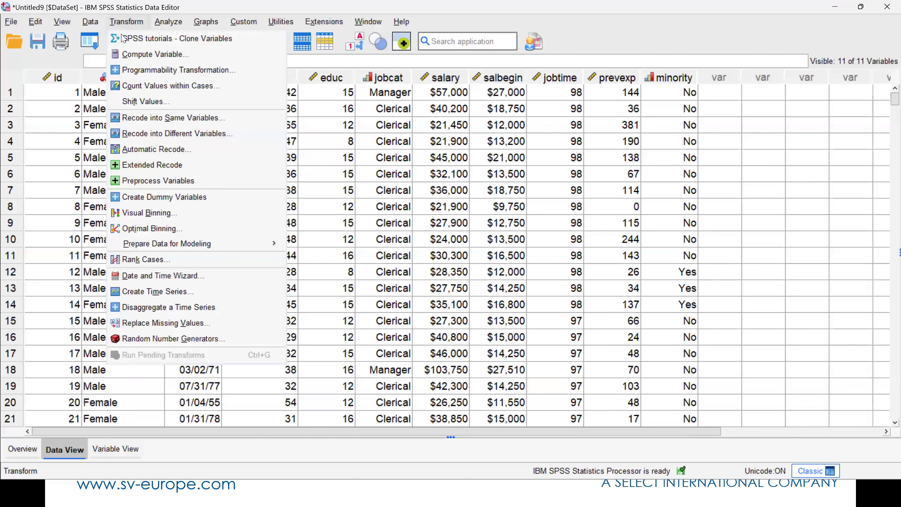
click(161, 214)
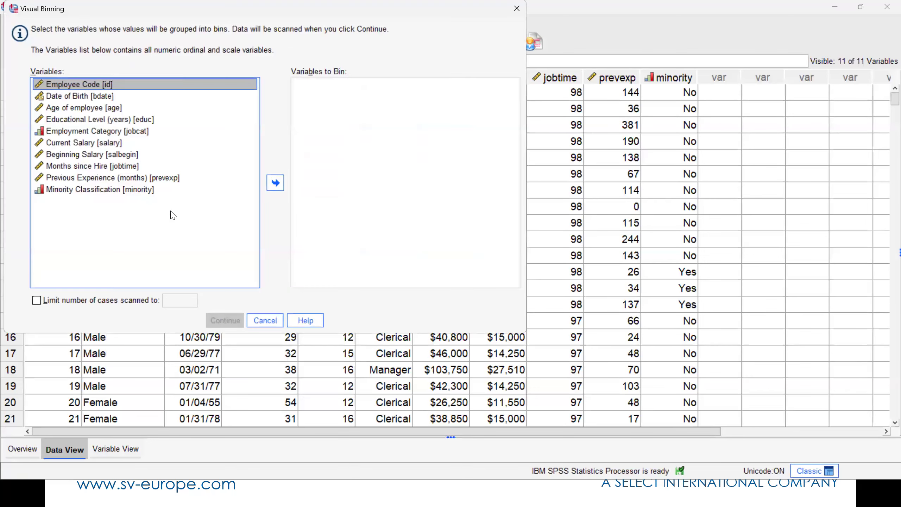
double_click(207, 130)
click(343, 343)
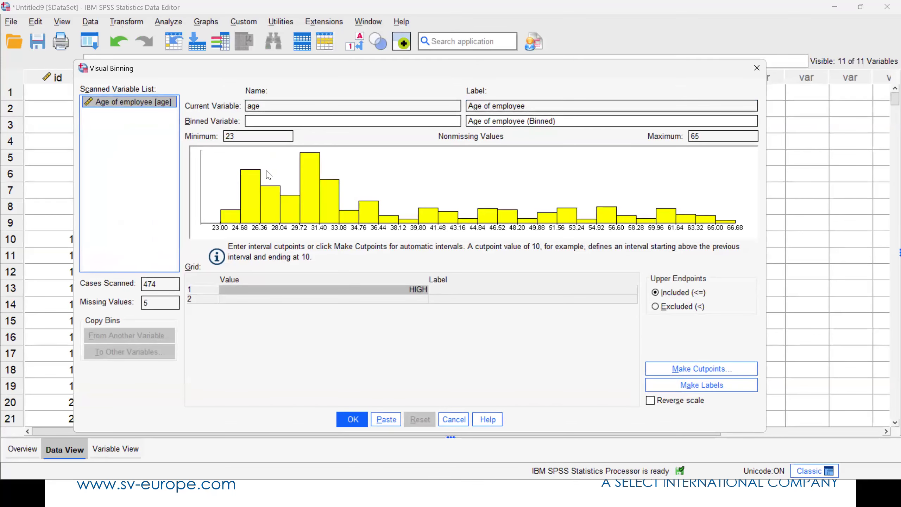
Step: Name the binned variable age_group and label it Age of employee (banded)
click(280, 117)
text(a)
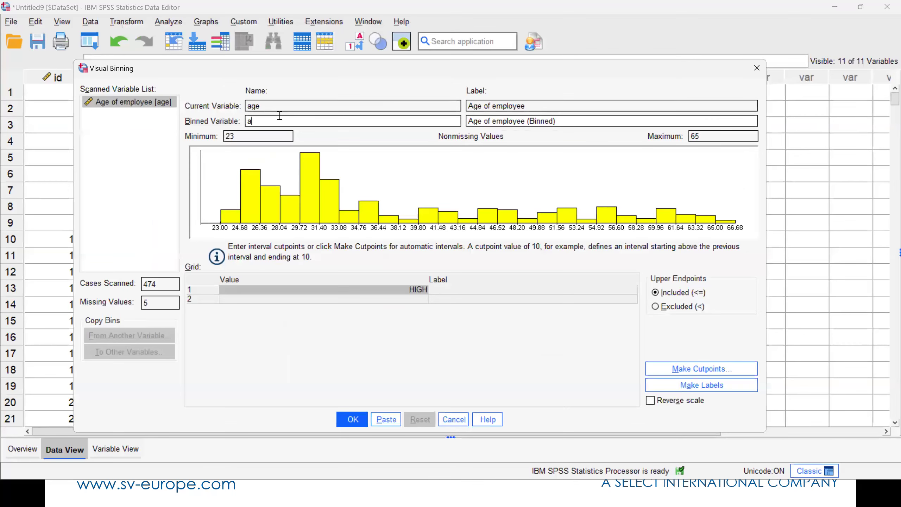
text(ge_group)
Step: Generate cutpoints for the age bins using equal percentiles based on scanned cases, with 3 cutpoints
click(702, 369)
click(285, 216)
click(391, 245)
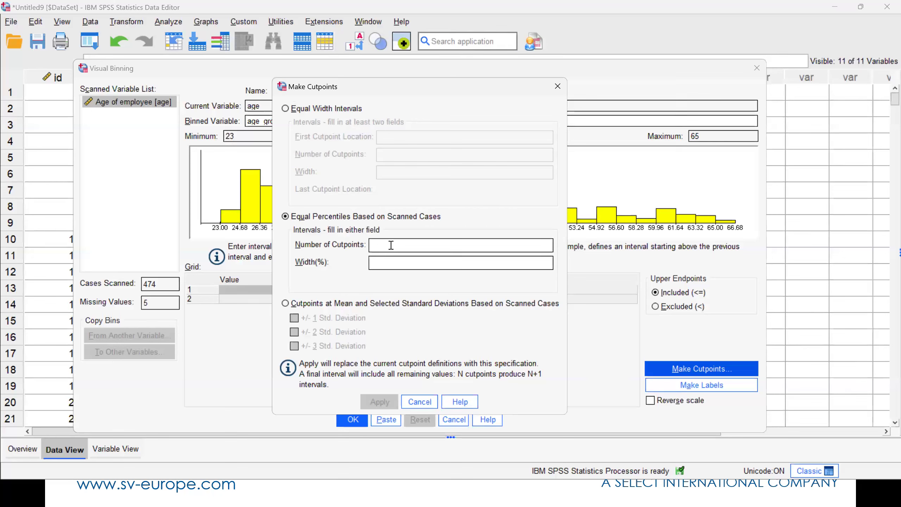
text(3)
click(379, 401)
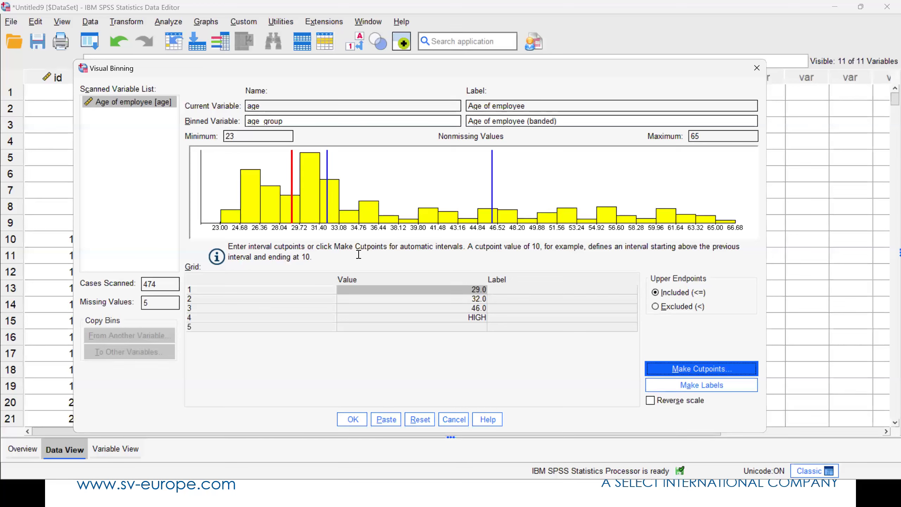
Step: Set the three age cutpoints in the bin grid to 28, 33 and 45
click(480, 308)
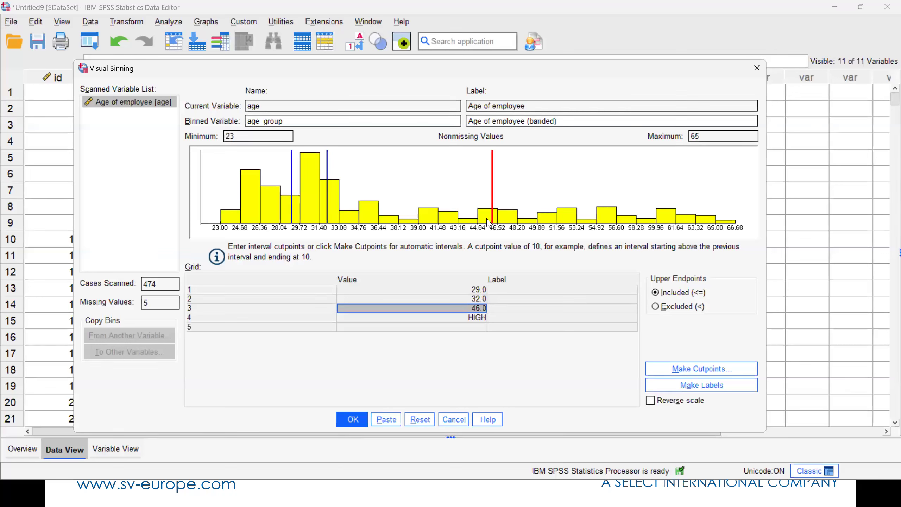
drag(492, 224, 489, 224)
click(477, 308)
text(45)
click(478, 289)
text(28)
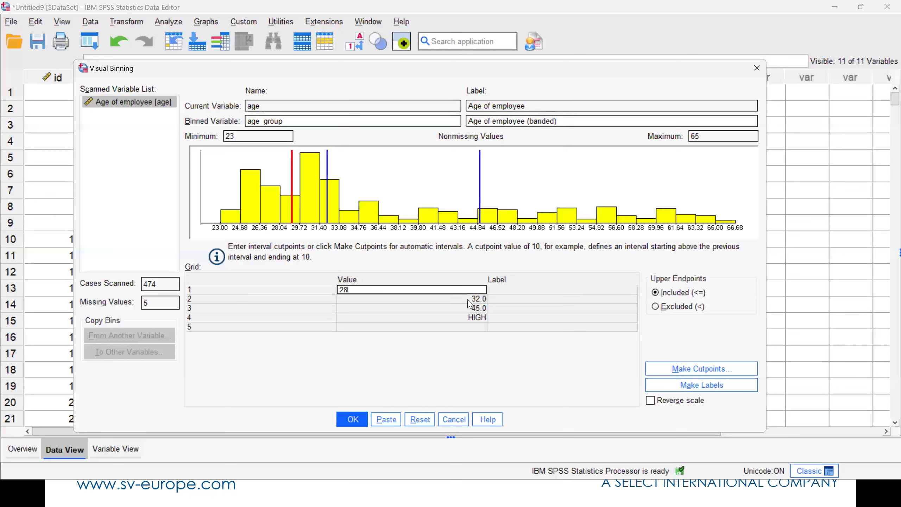
click(479, 299)
click(479, 300)
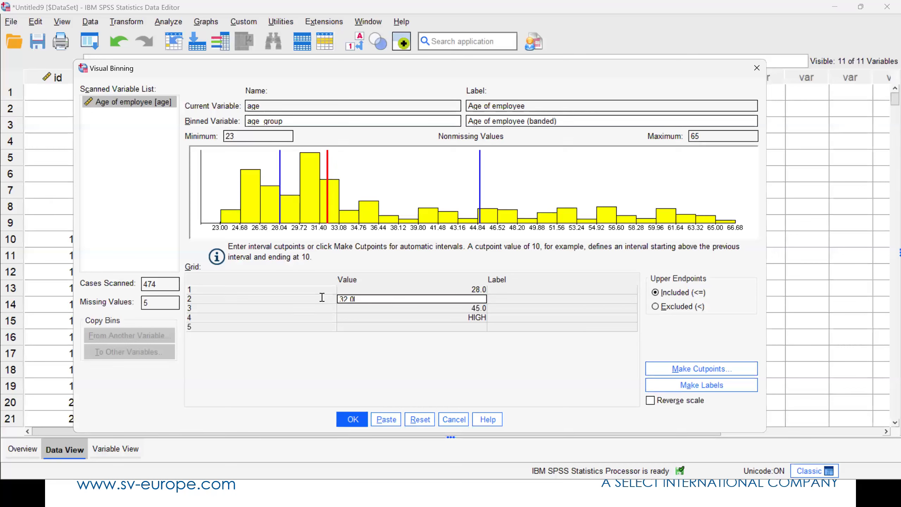
text(33)
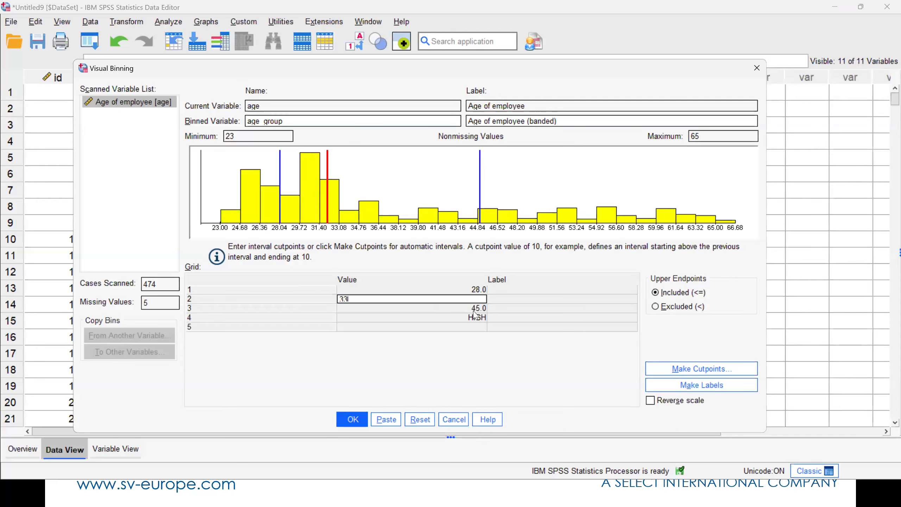
key(Return)
Step: Generate labels for the age bins, relabelling the highest bin Over 45 and the lowest bin Under 29
click(679, 387)
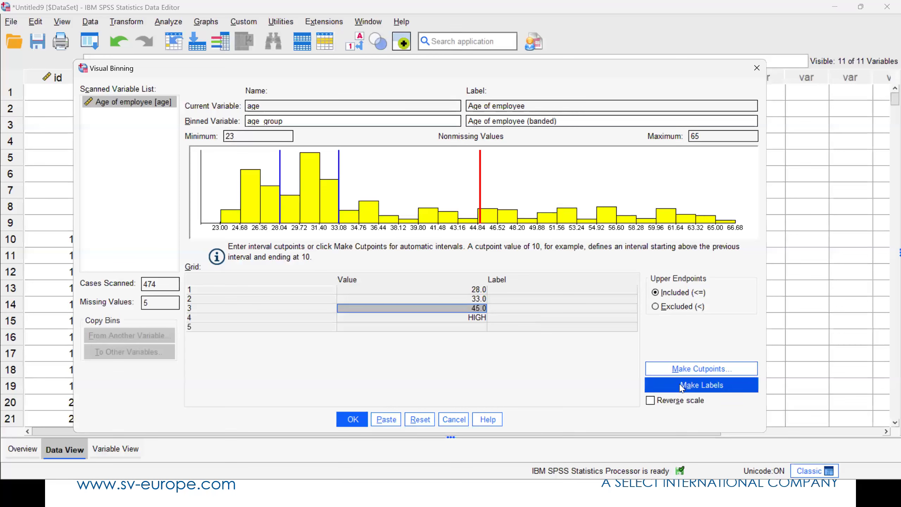
double_click(508, 318)
text(Over 45)
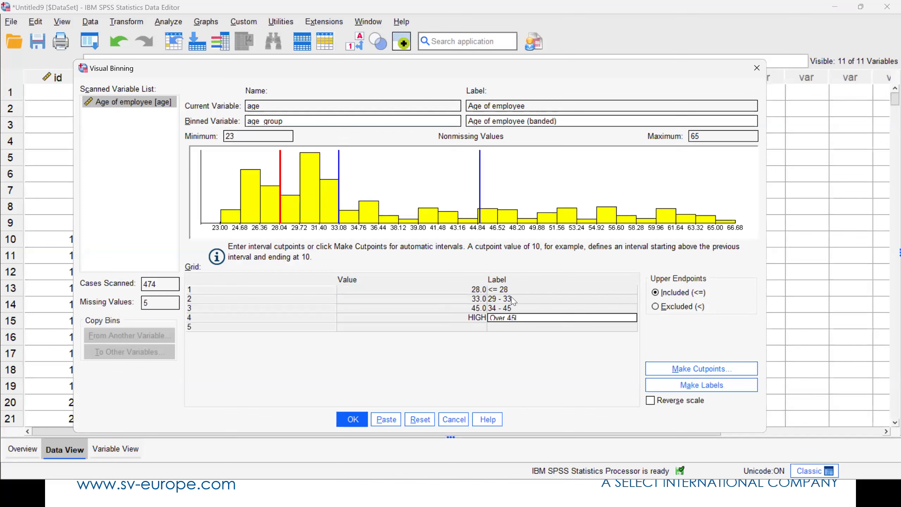
click(519, 289)
drag(501, 286, 460, 285)
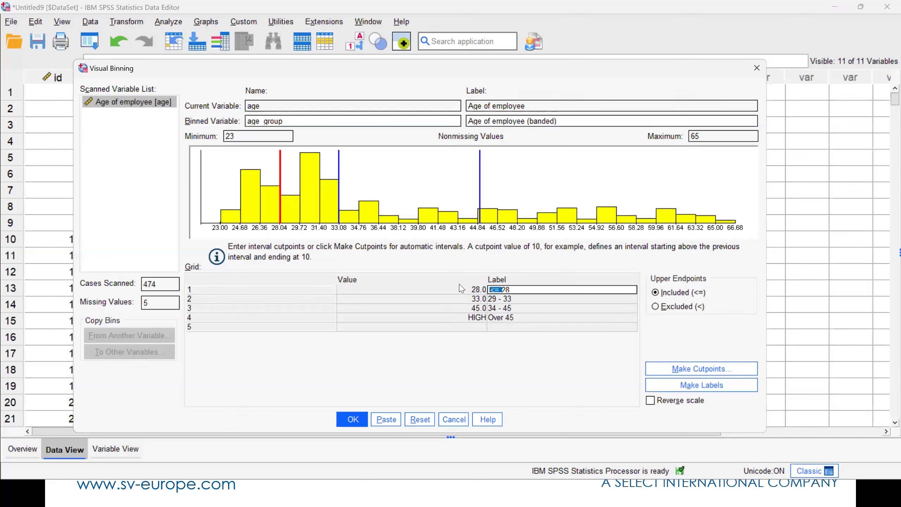
text(Under)
key(Right)
key(Right)
key(BackSpace)
text(9)
Step: Create the binned variable and run descriptive statistics on the new age_group column
click(352, 419)
click(403, 264)
right_click(723, 106)
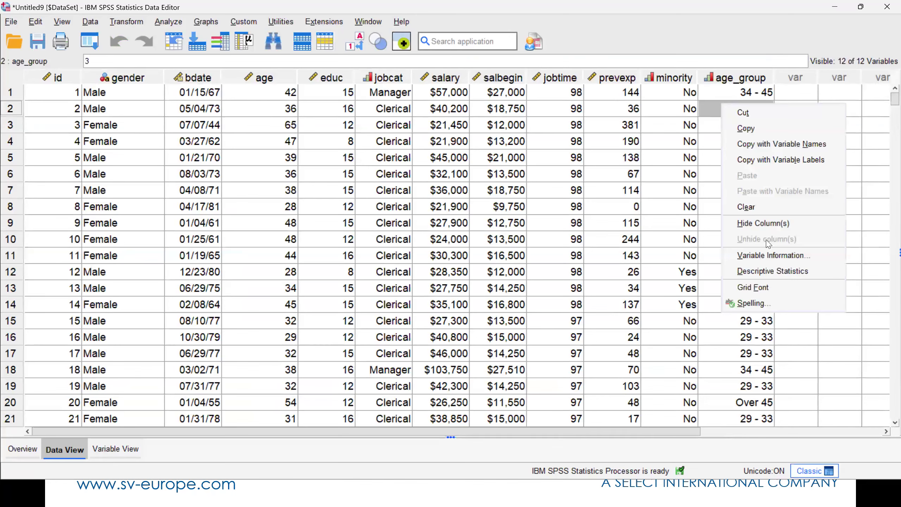
click(766, 272)
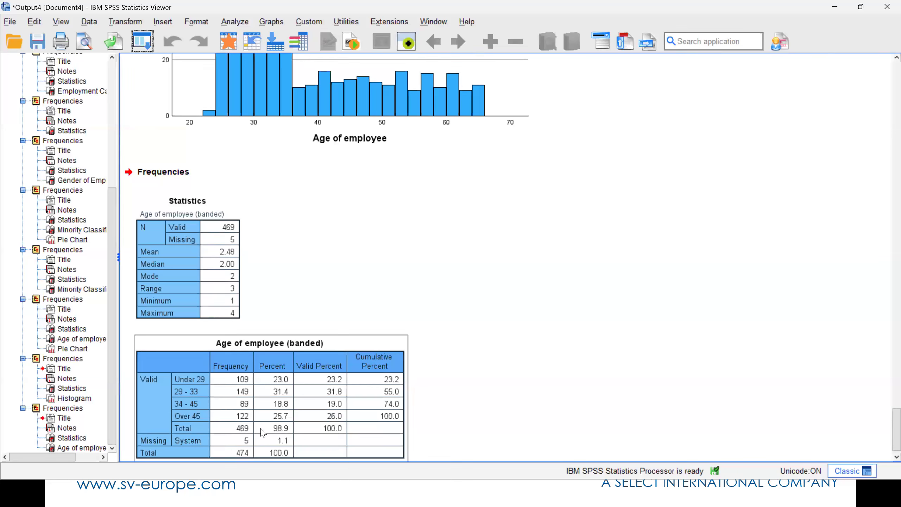
Step: Return to the data and run a crosstab with Age of employee (banded) in the rows and Minority Classification in the columns
click(230, 64)
click(229, 42)
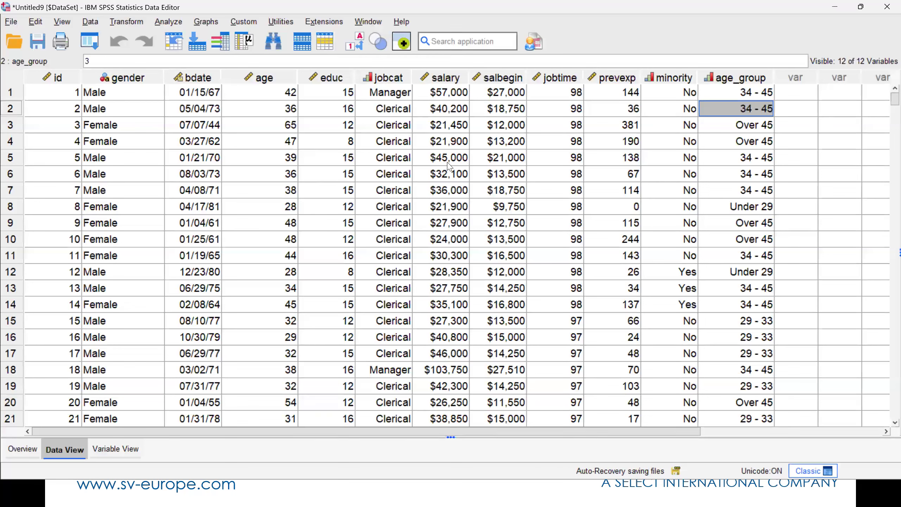
click(170, 24)
mouse_move(198, 78)
click(314, 134)
drag(397, 85, 462, 76)
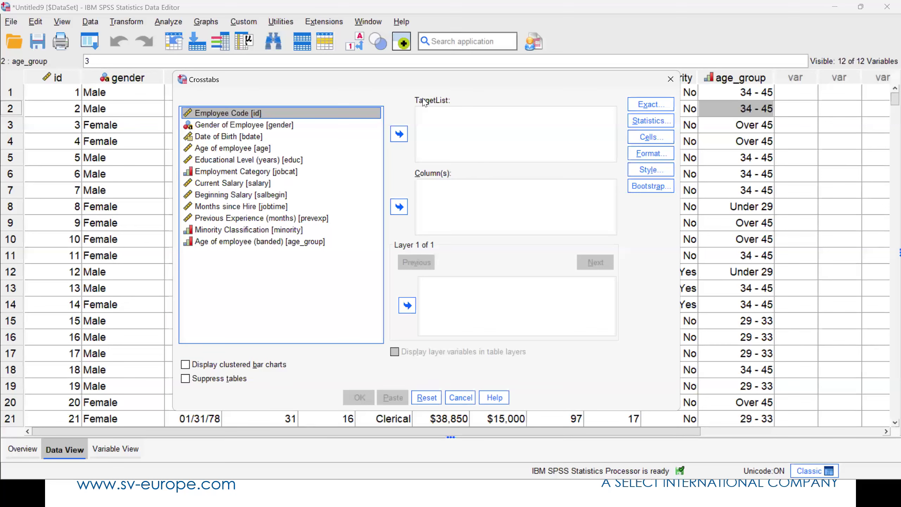
click(251, 243)
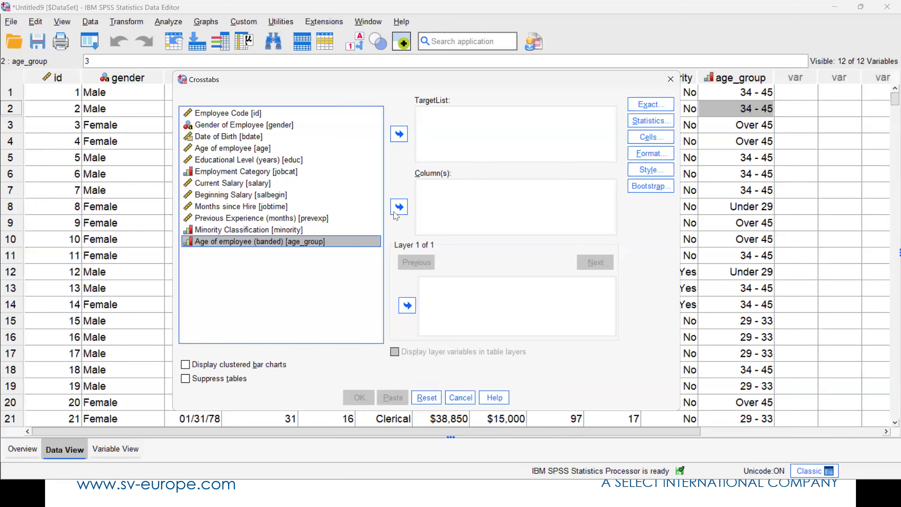
click(398, 137)
click(248, 230)
click(399, 207)
click(359, 397)
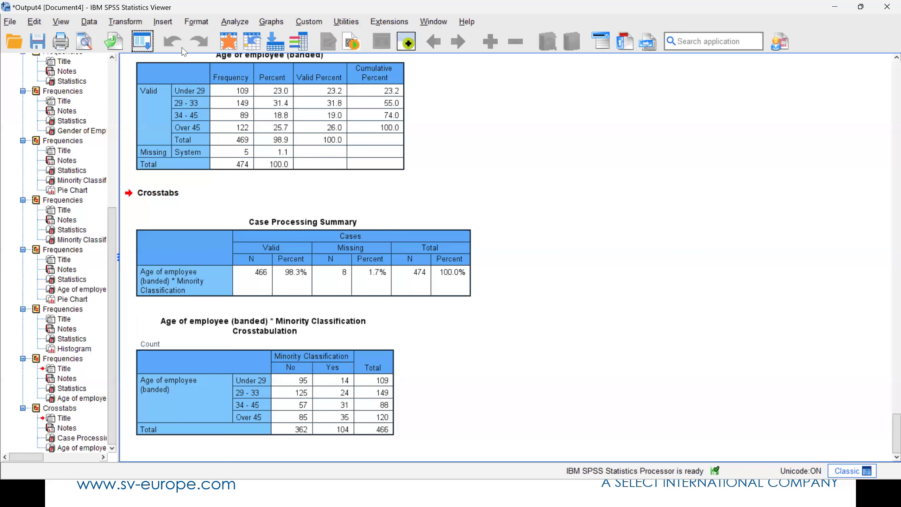
Step: Rerun the crosstab of banded age by Minority Classification with row percentages in the cells
click(141, 41)
click(160, 64)
click(654, 136)
click(302, 227)
click(390, 392)
click(359, 397)
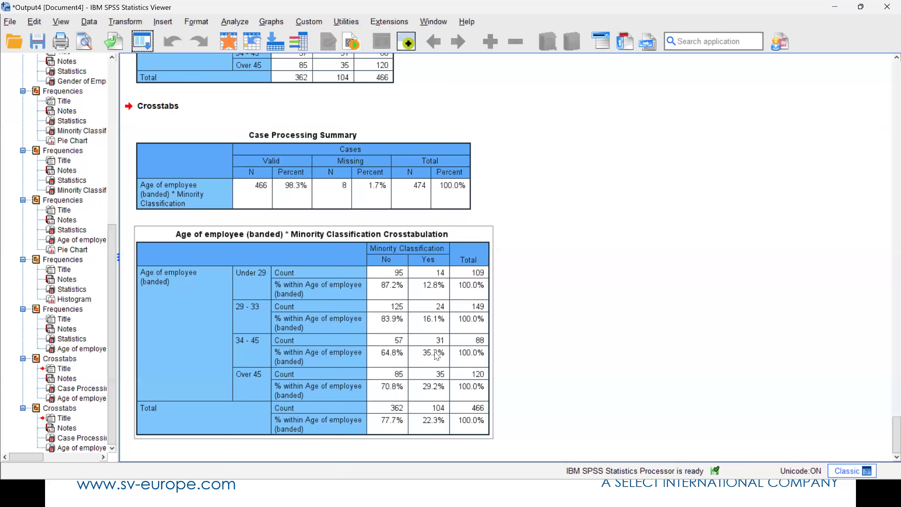
click(658, 298)
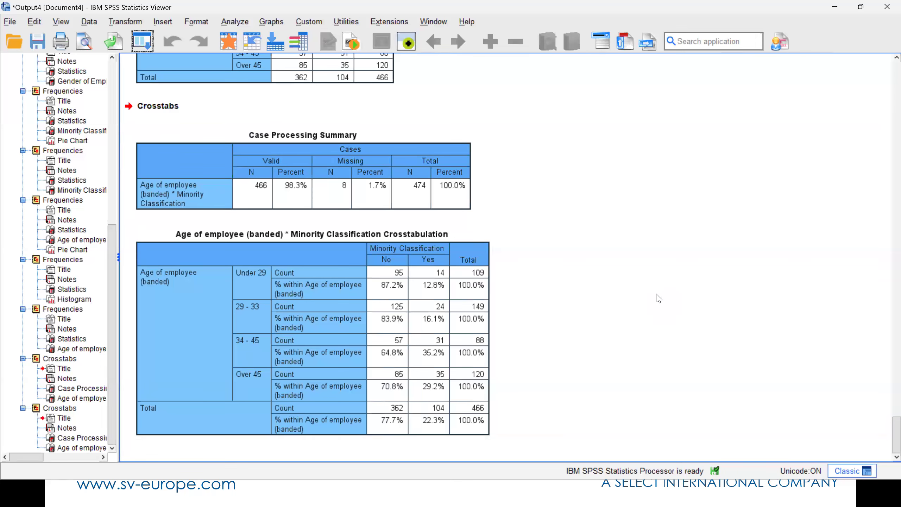
Step: Add the chi-square test to the crosstab of banded age by Minority Classification and run it again
click(144, 41)
click(152, 62)
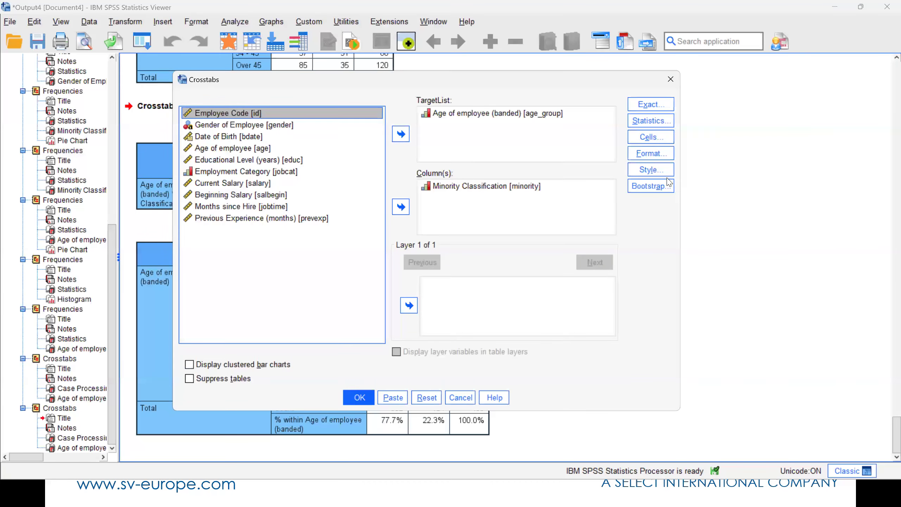
click(650, 121)
click(326, 122)
click(387, 372)
click(358, 398)
scroll(620, 372, down, 5)
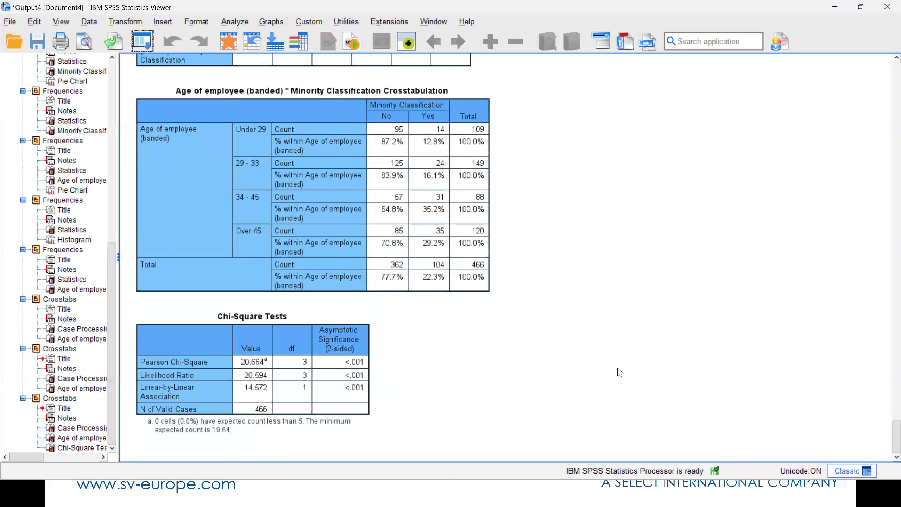
Step: Examine the crosstabulation and open the Chi-Square Tests table to inspect its significance values
click(252, 344)
click(448, 361)
click(181, 163)
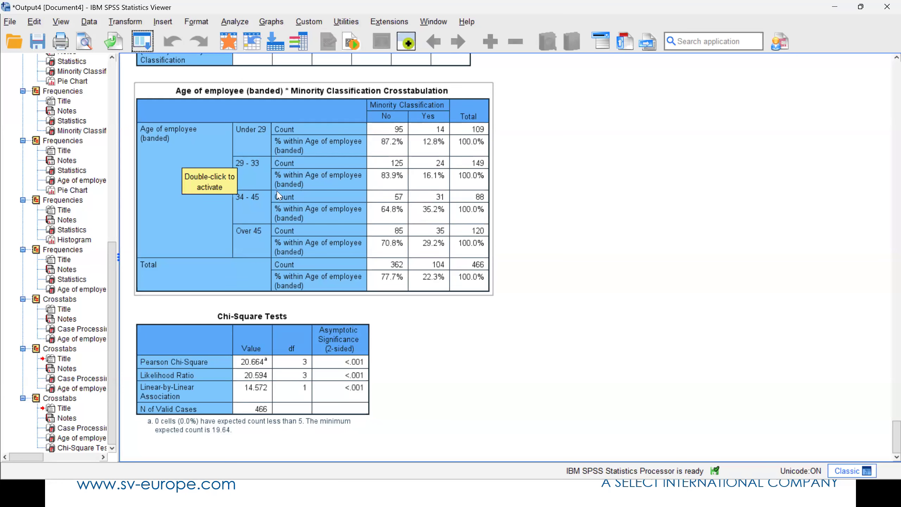
click(357, 368)
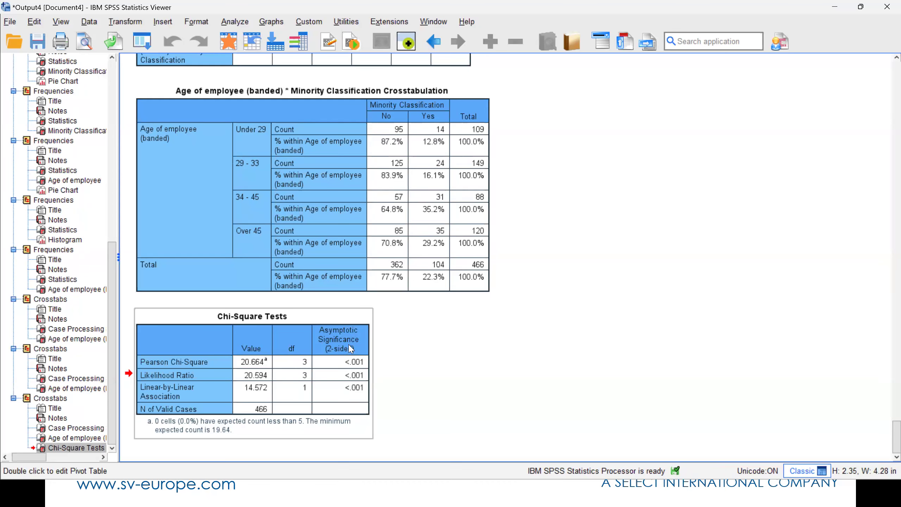
double_click(359, 349)
click(368, 181)
right_click(368, 181)
click(400, 183)
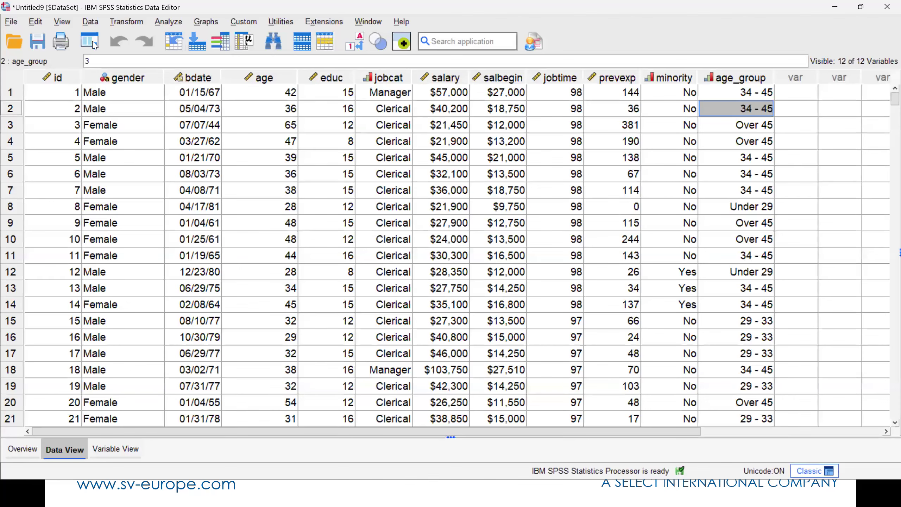
Step: Replace Minority Classification with Gender of Employee as the crosstab column variable, run it and review the output
click(90, 42)
click(103, 62)
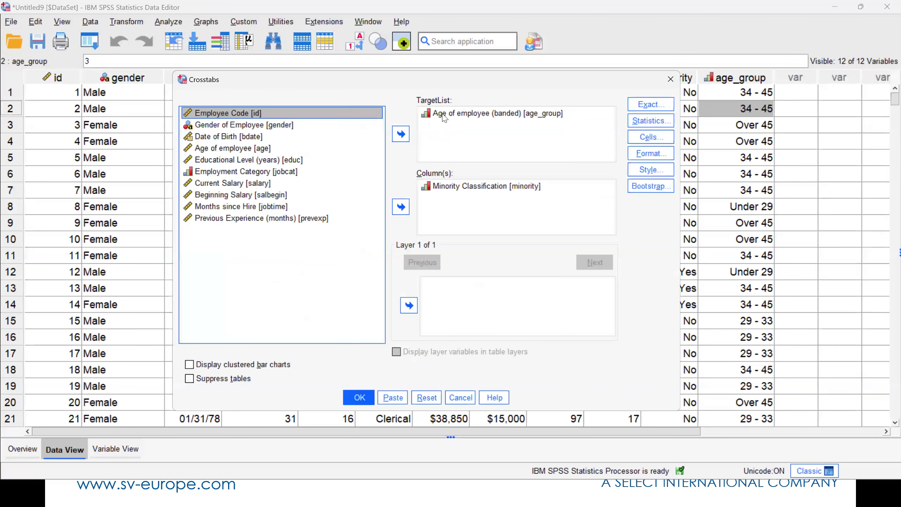
click(443, 157)
click(442, 187)
click(401, 207)
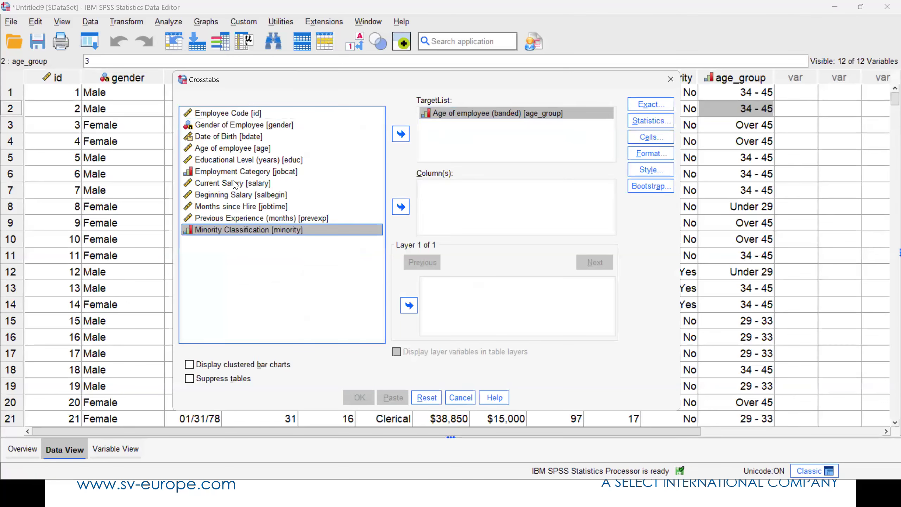
click(214, 125)
click(401, 207)
click(359, 397)
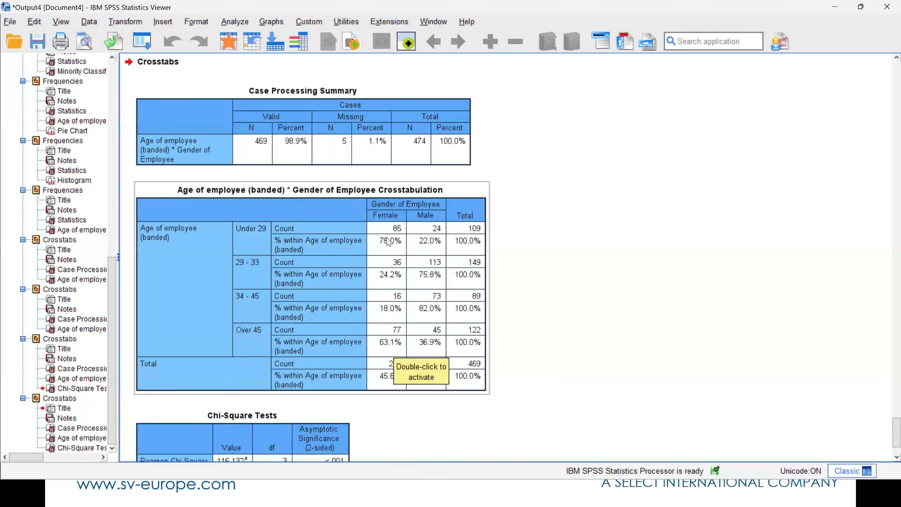
scroll(370, 241, down, 2)
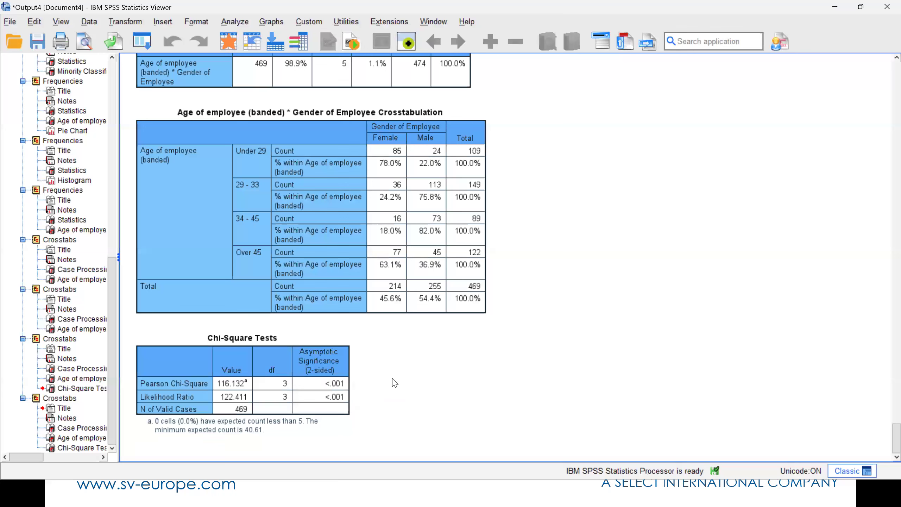
click(334, 158)
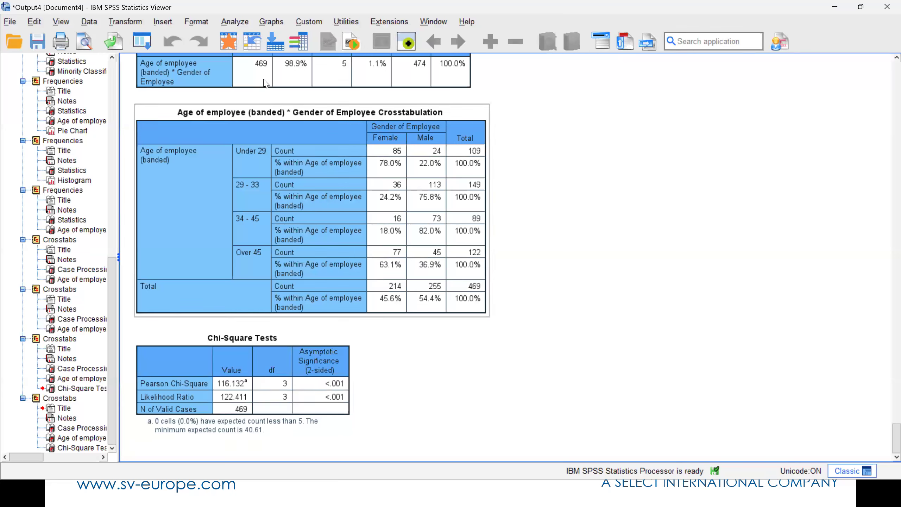
Step: Replace Gender of Employee with Current Salary as the crosstab column variable, run it and view the wide table
click(229, 41)
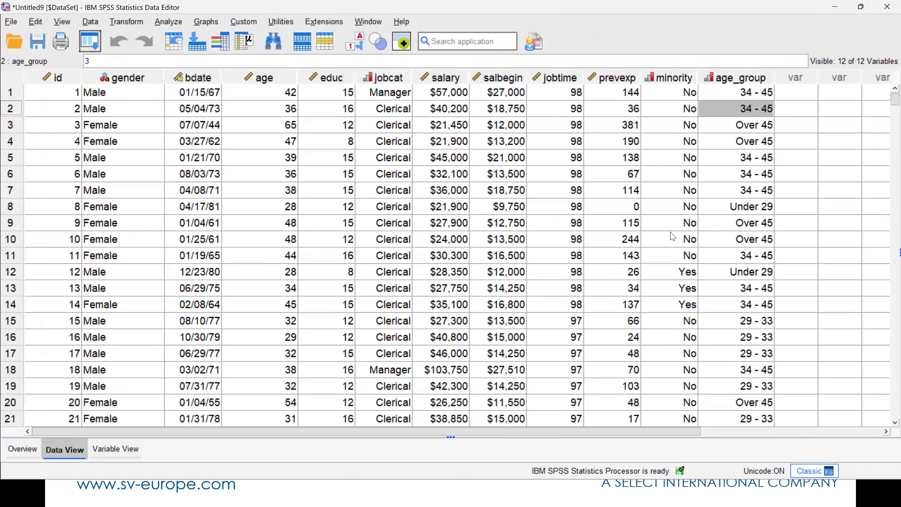
click(96, 49)
click(100, 61)
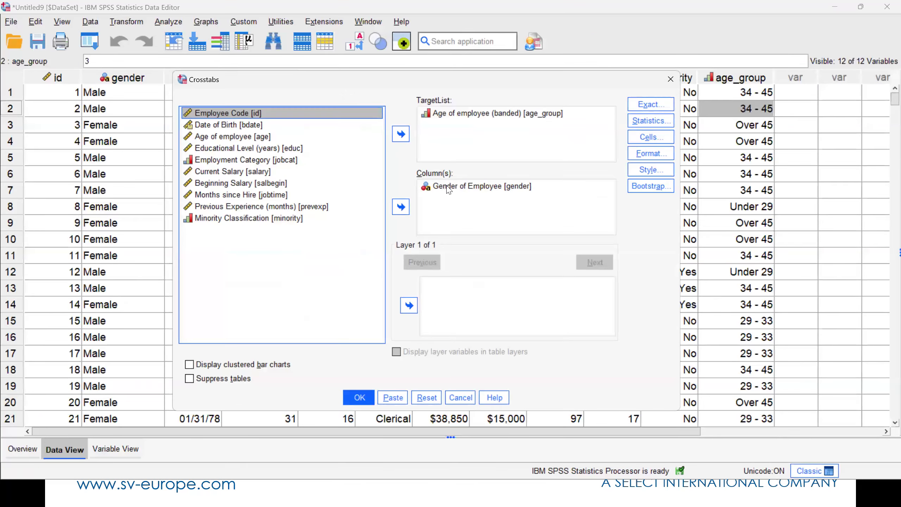
double_click(448, 187)
click(232, 183)
click(401, 207)
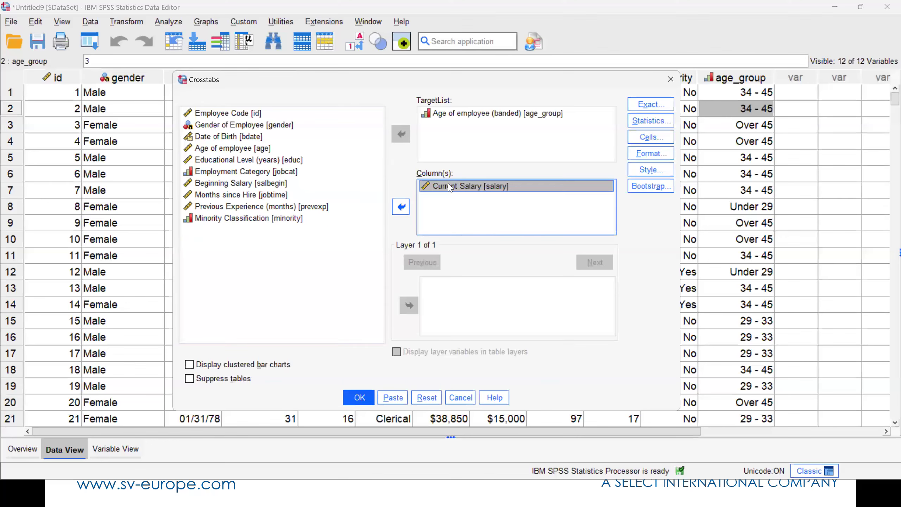
click(358, 397)
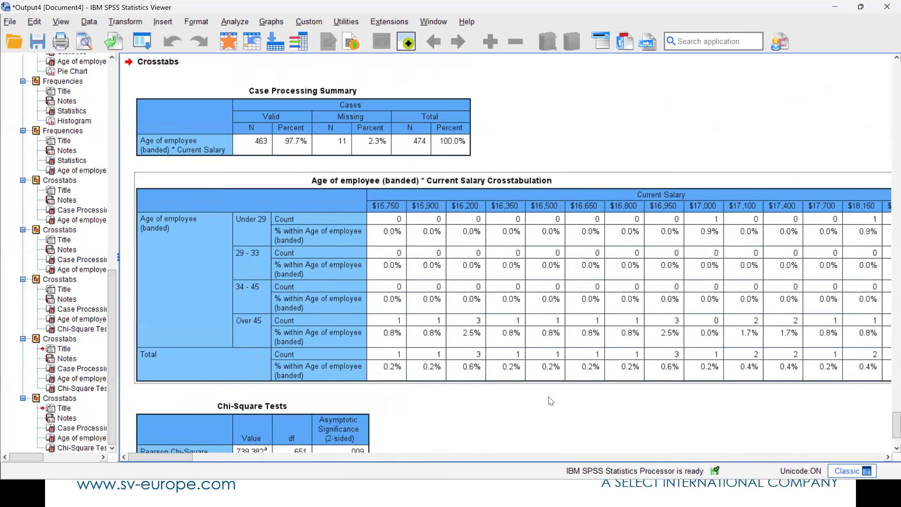
drag(180, 458, 106, 458)
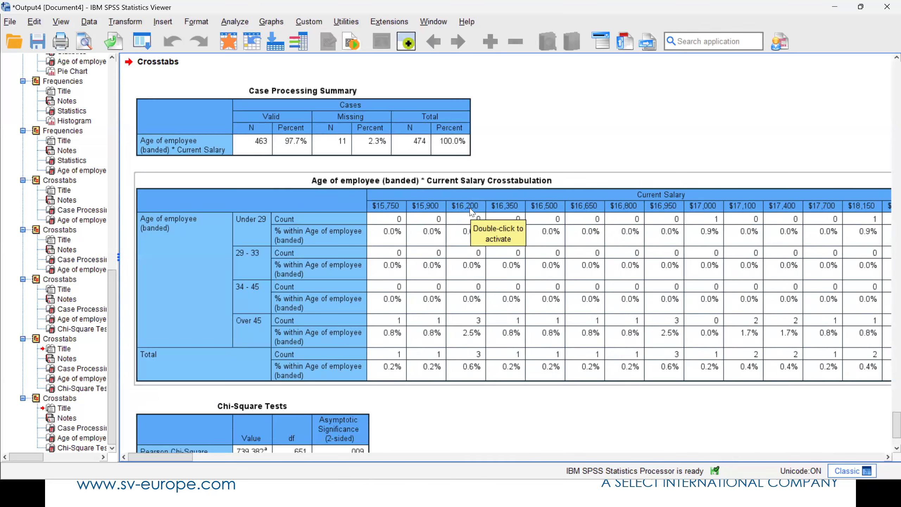
Step: Set up a Means comparison with Age of employee as the dependent variable and Age of employee (banded) as the independent variable
click(227, 42)
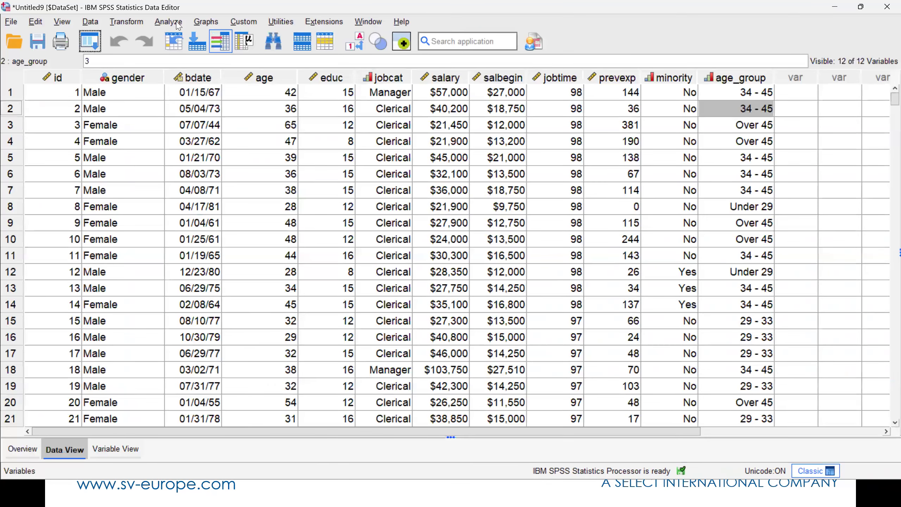
click(178, 24)
mouse_move(224, 131)
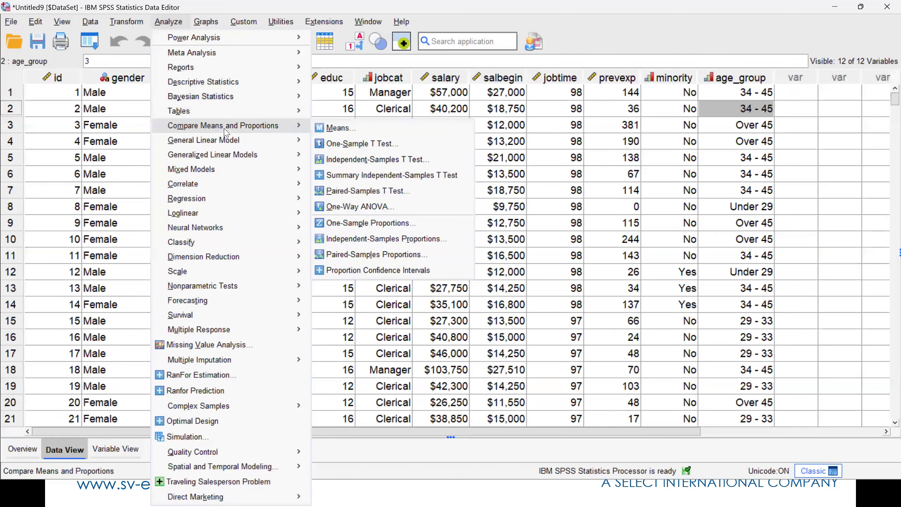
click(366, 130)
click(306, 155)
click(460, 151)
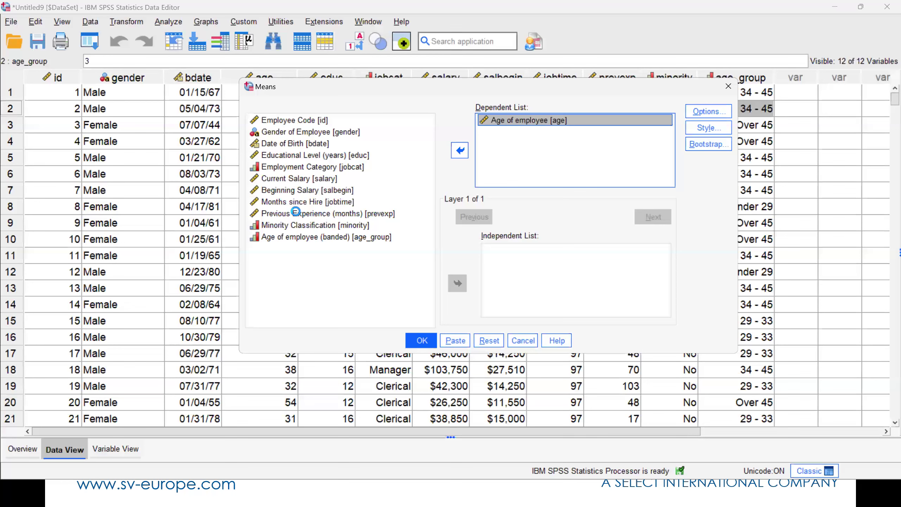
click(289, 237)
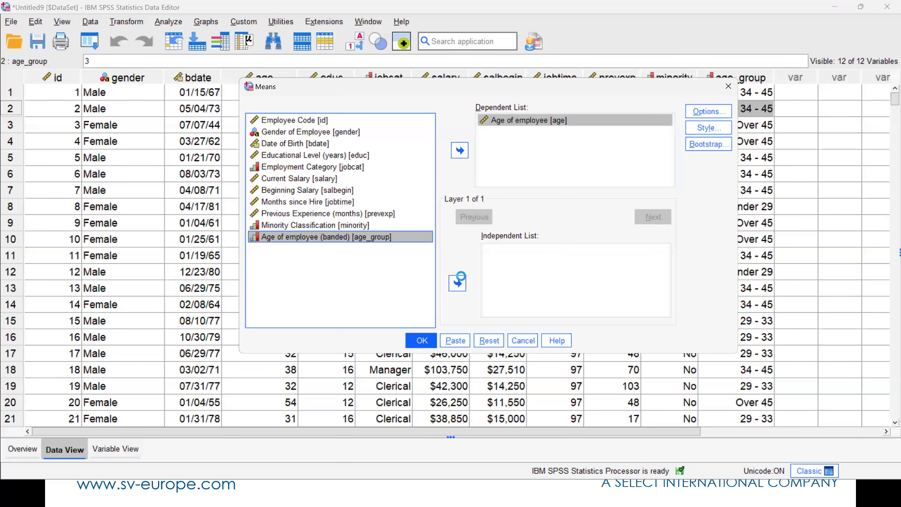
click(458, 283)
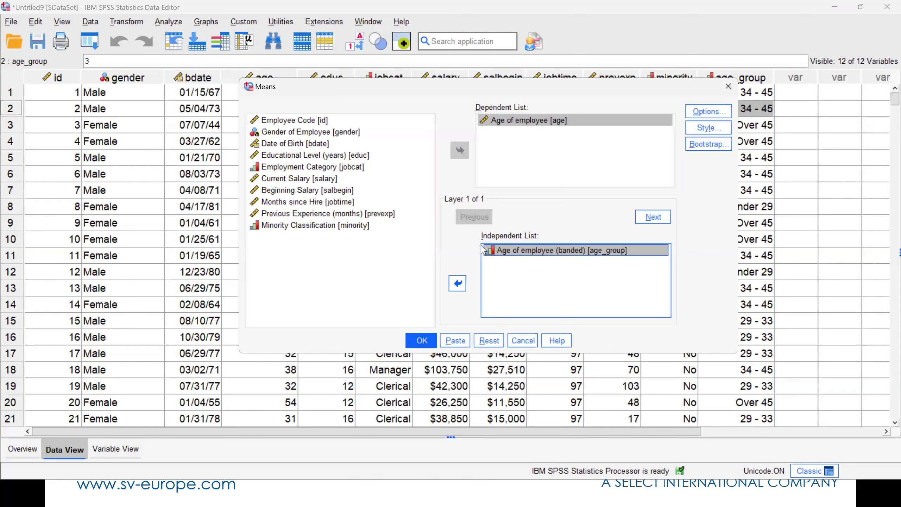
Step: Replace Age of employee with Current Salary as the dependent variable in the Means comparison and run it
click(457, 283)
click(457, 283)
click(528, 120)
click(460, 151)
click(300, 169)
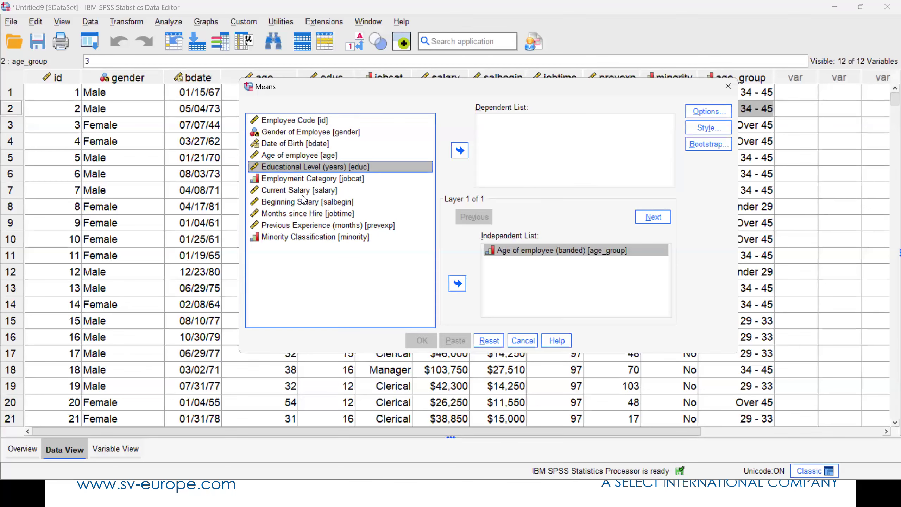
click(299, 190)
click(460, 150)
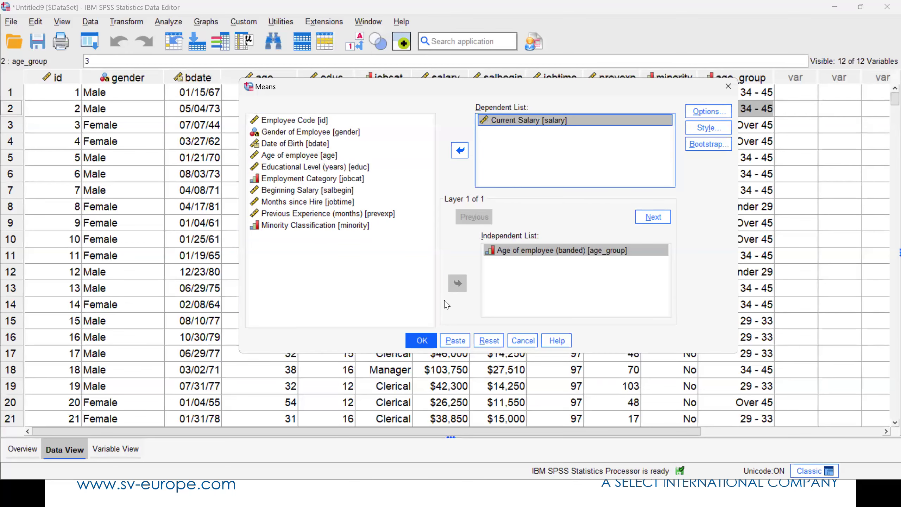
click(421, 340)
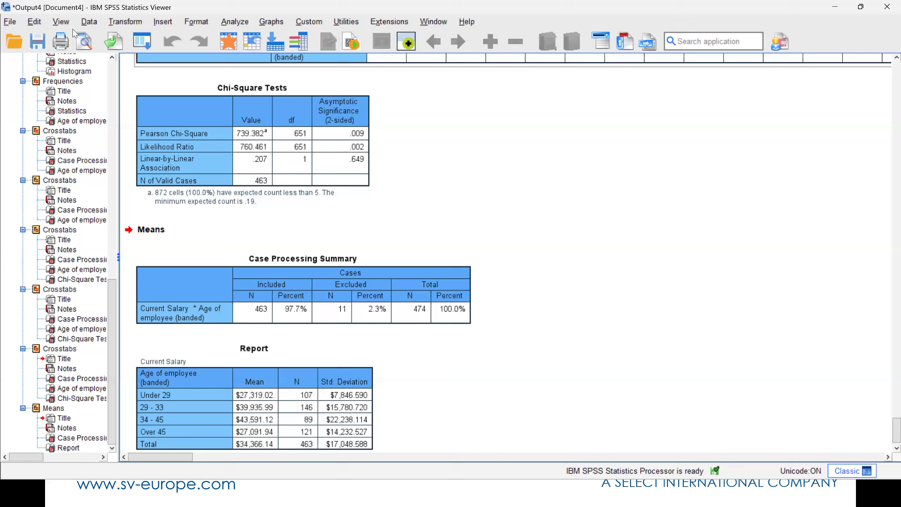
Step: Open the Means Report table for editing and swap the Mean and N columns so N comes first
click(143, 38)
click(334, 392)
double_click(335, 394)
click(288, 190)
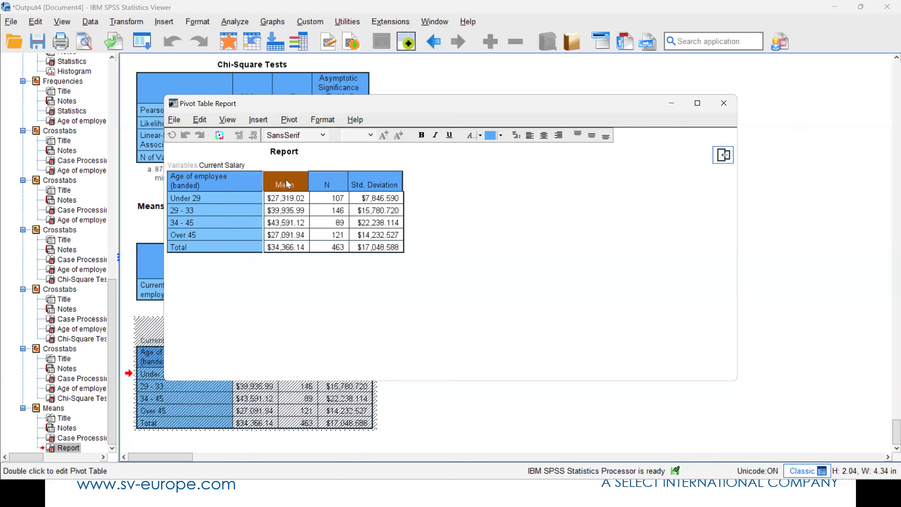
click(287, 183)
drag(299, 184, 329, 184)
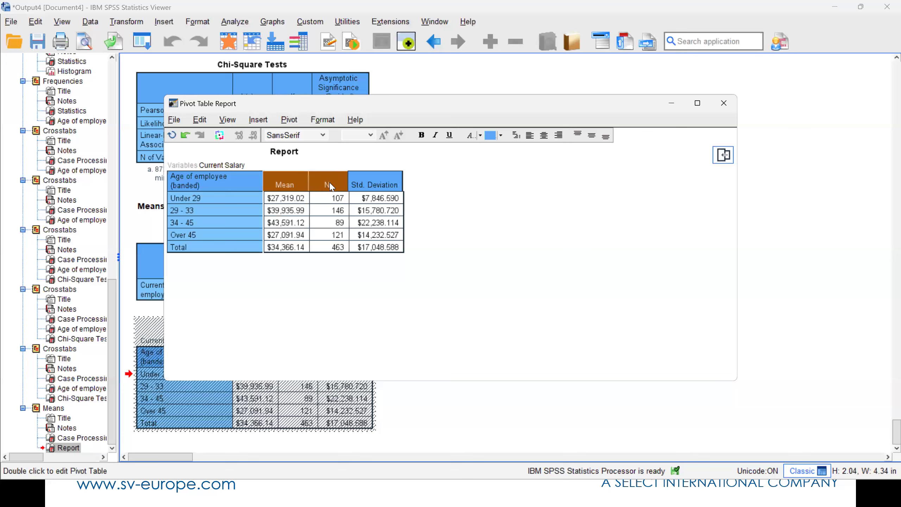
click(330, 212)
click(329, 183)
drag(324, 187, 277, 199)
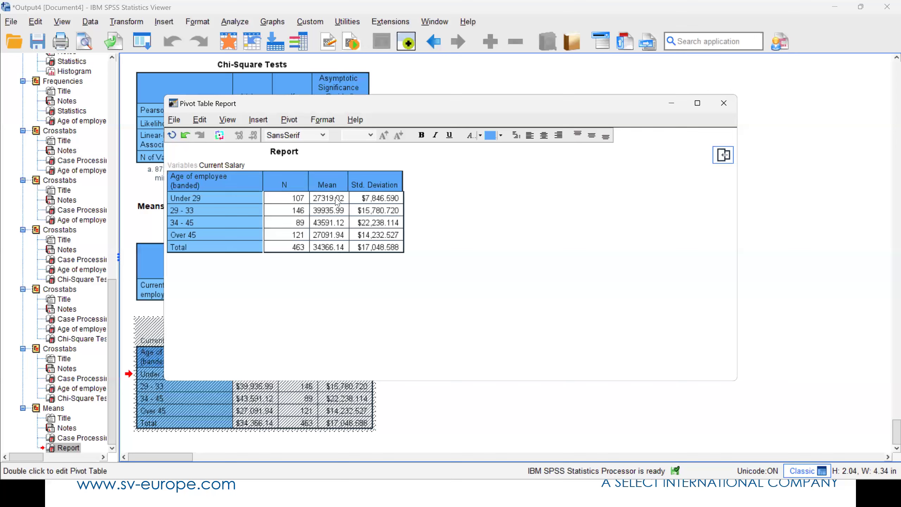
Step: Create a bar graph from the four age bands' mean salary values in the Report table and review the output
drag(337, 200, 337, 236)
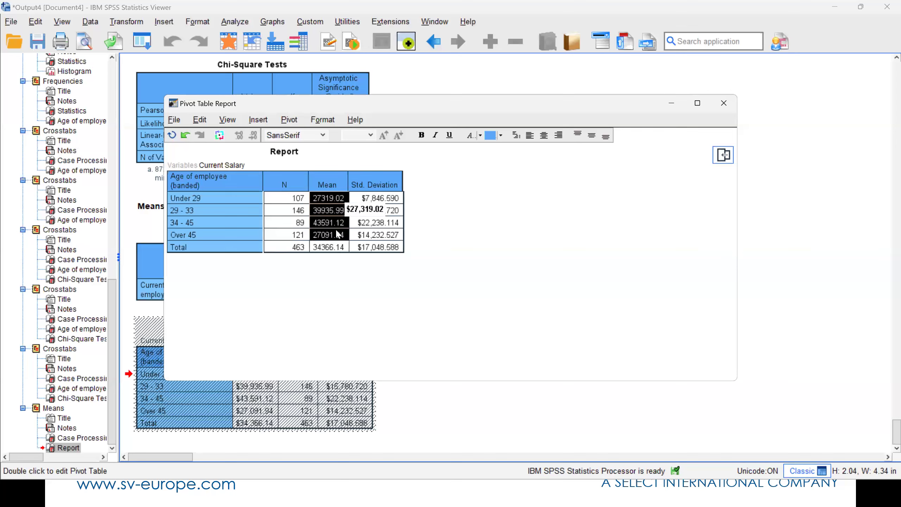
right_click(338, 242)
mouse_move(449, 350)
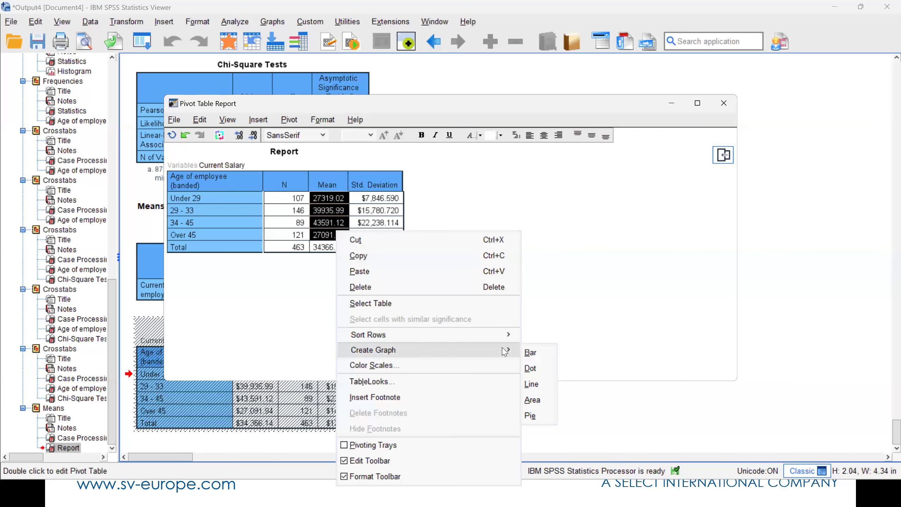
click(543, 351)
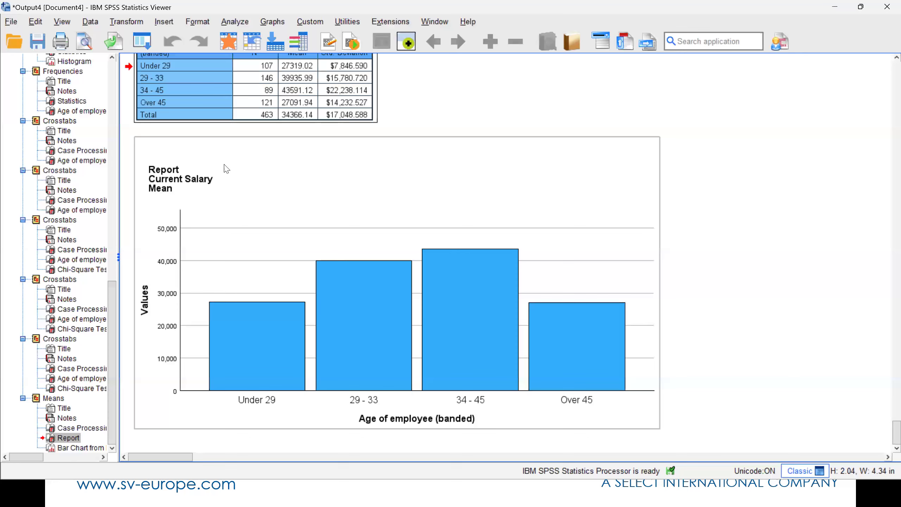
scroll(224, 163, up, 5)
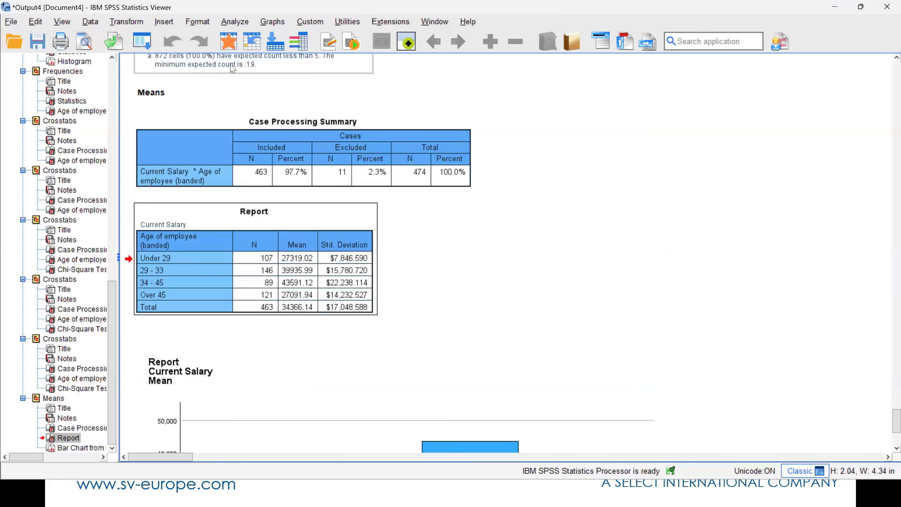
Step: Reopen the recent Crosstabs setup, check its table format options for row order, and leave without changes
click(226, 46)
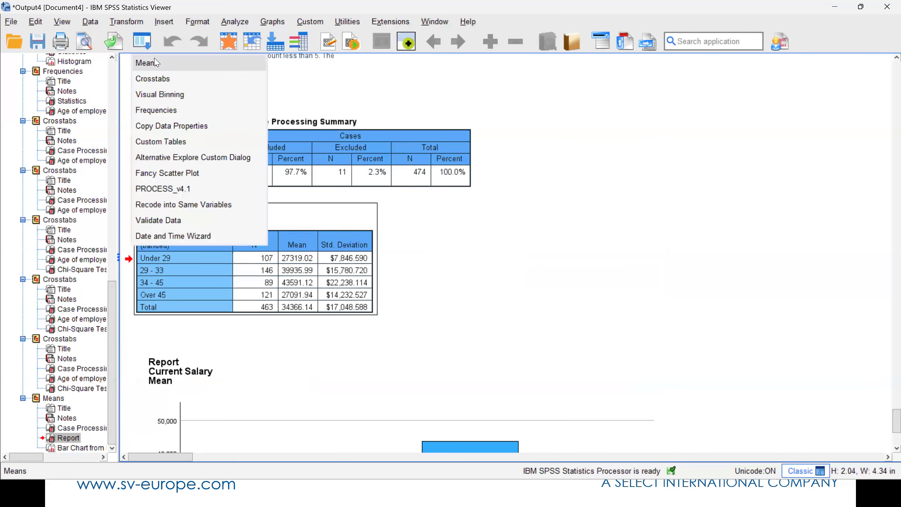
click(158, 78)
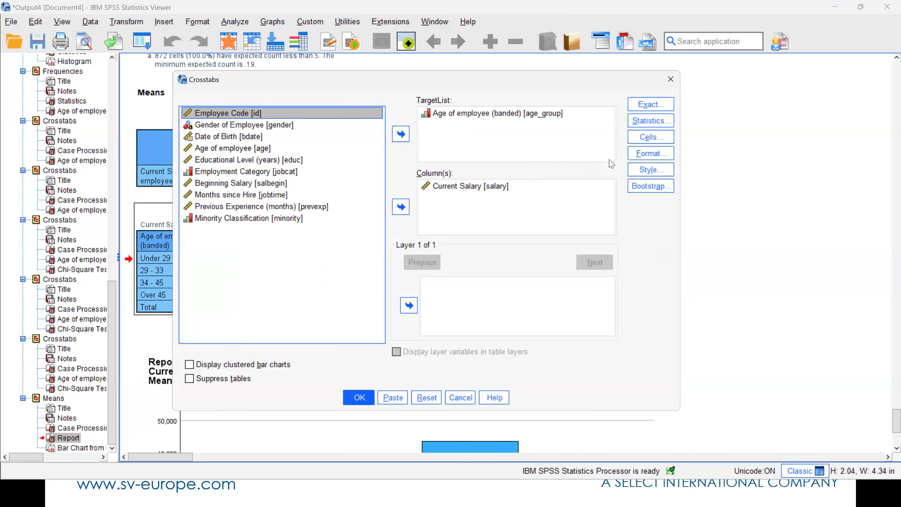
click(648, 158)
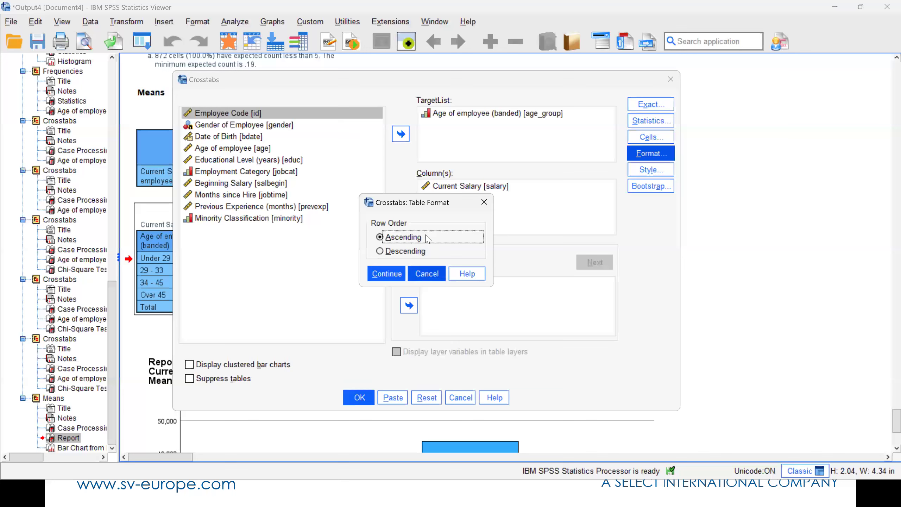
click(430, 272)
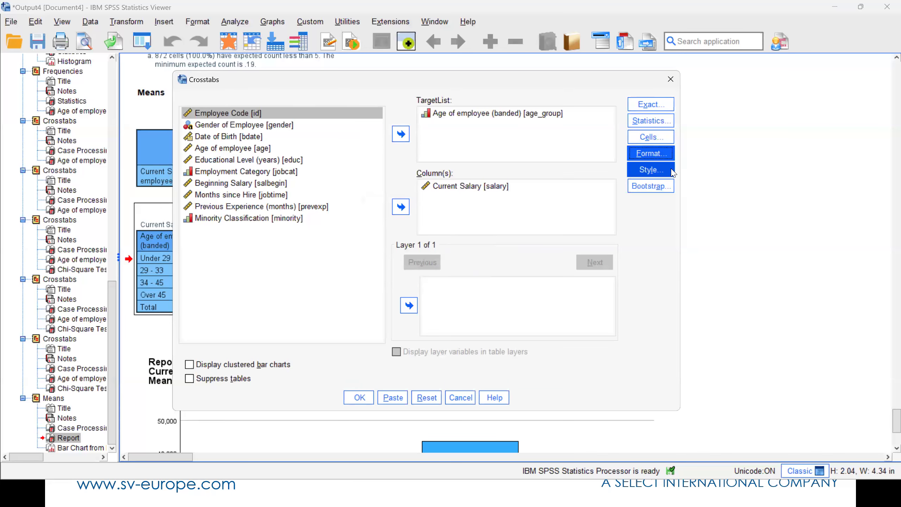
click(457, 399)
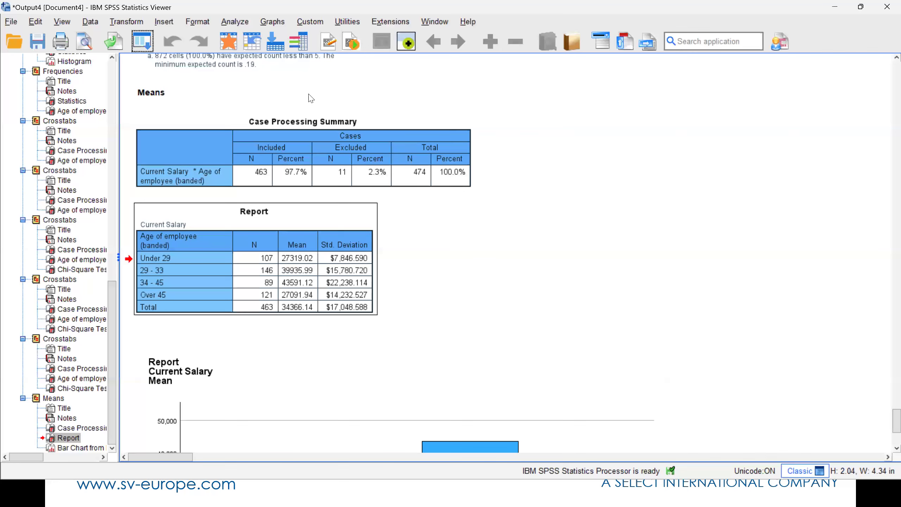
Step: Open the Custom Tables builder from the Data Editor and enlarge its variable list to show the full names
click(229, 42)
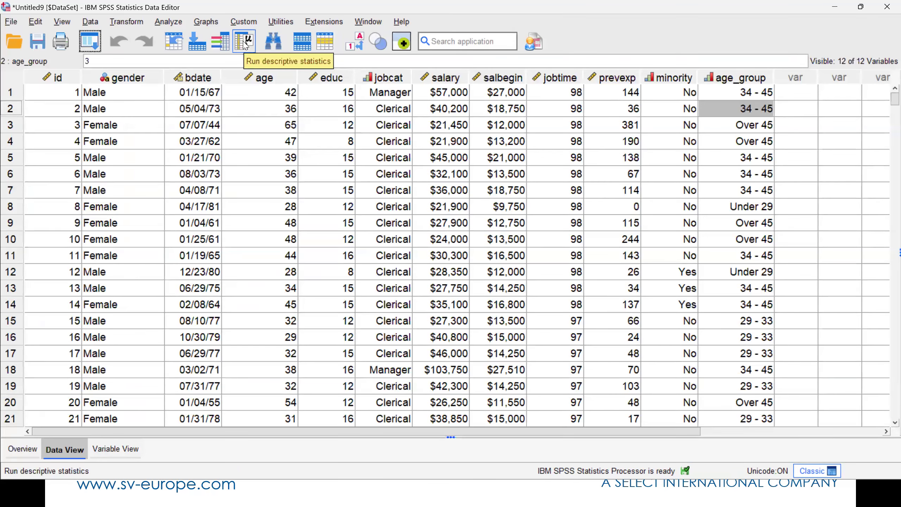
click(169, 26)
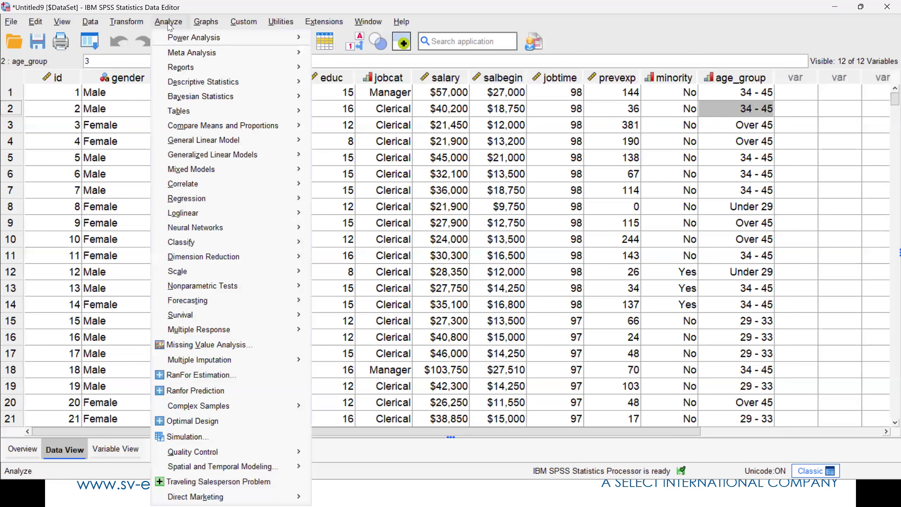
mouse_move(195, 112)
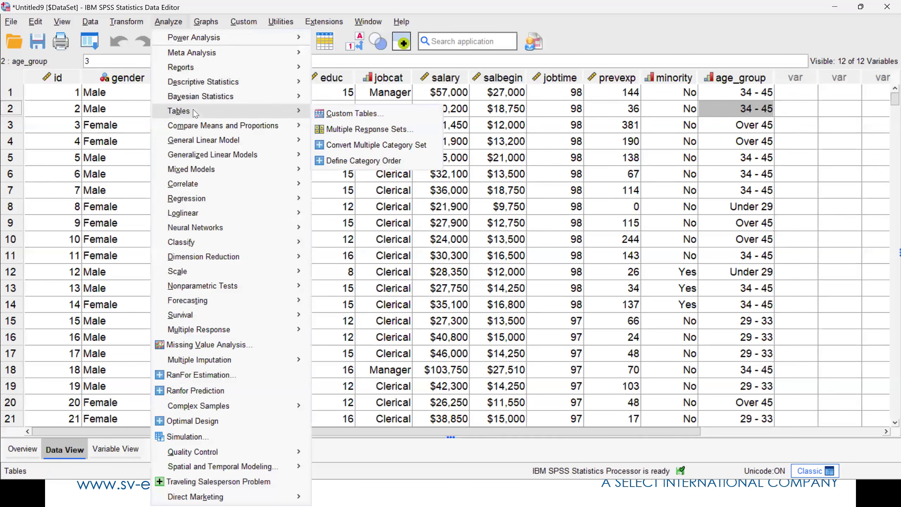
click(360, 118)
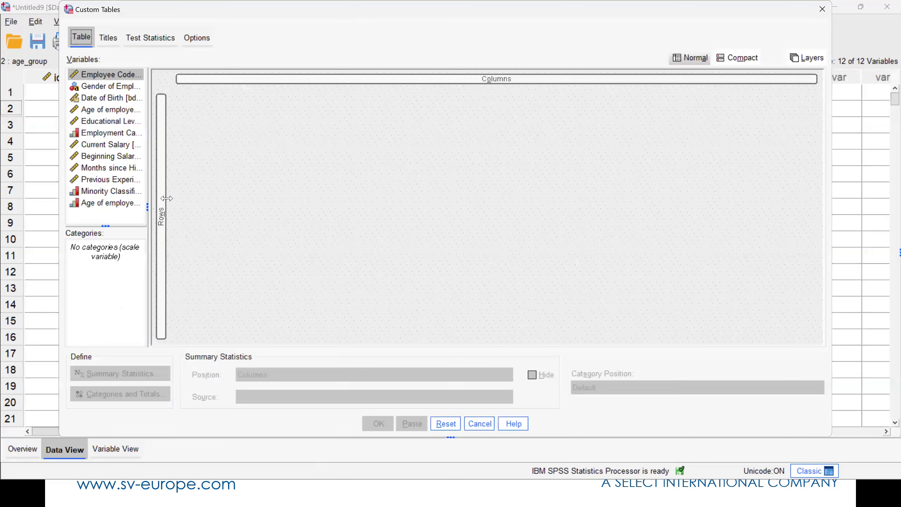
drag(166, 220, 224, 218)
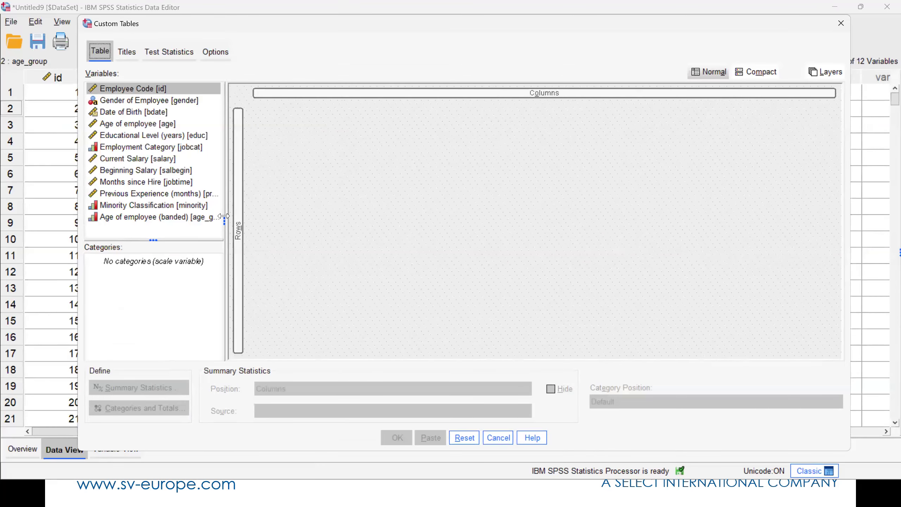
drag(152, 240, 156, 263)
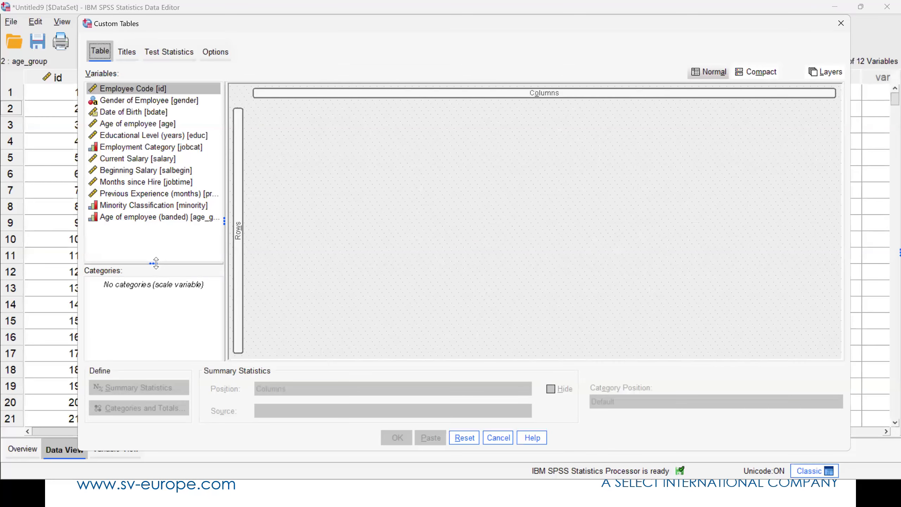
Step: Check the categories of Age of employee (banded), Minority Classification and Employment Category
click(131, 220)
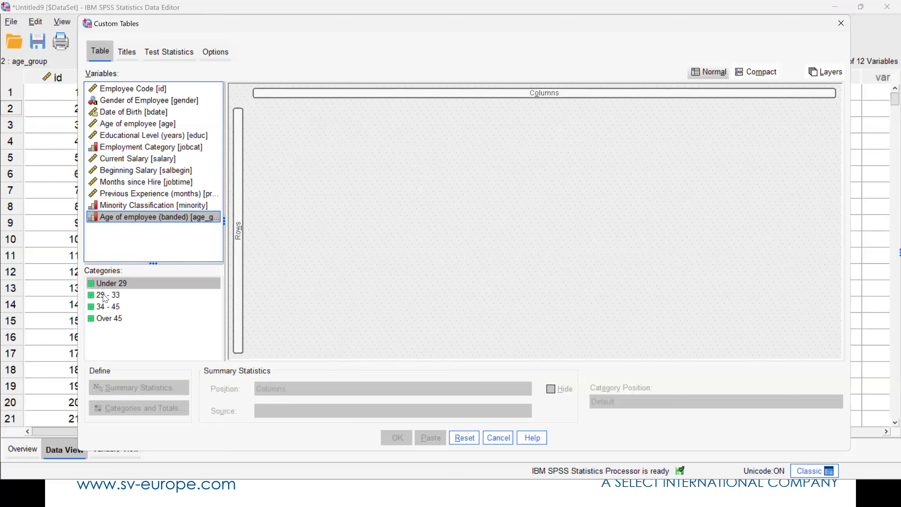
click(119, 205)
click(116, 146)
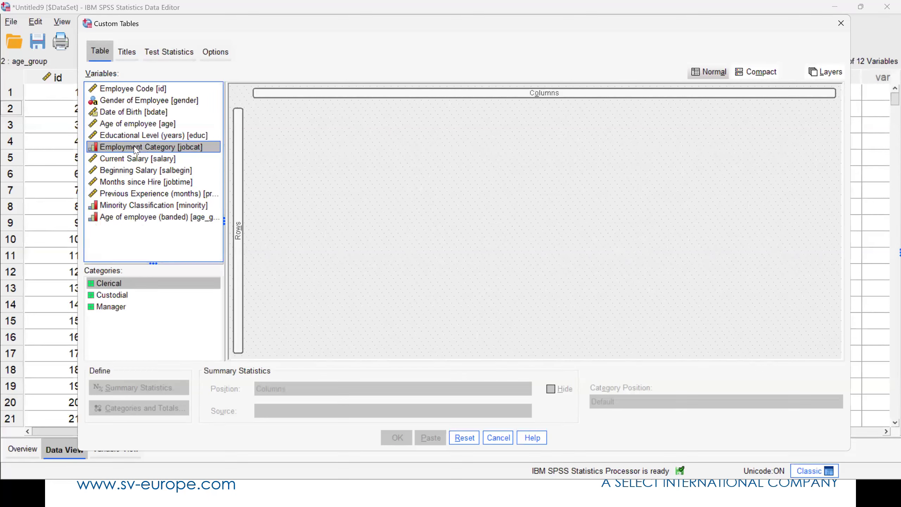
Step: Lay out the table with Minority Classification nested within Employment Category in rows and Gender of Employee in columns
drag(142, 146, 237, 156)
drag(260, 243, 240, 187)
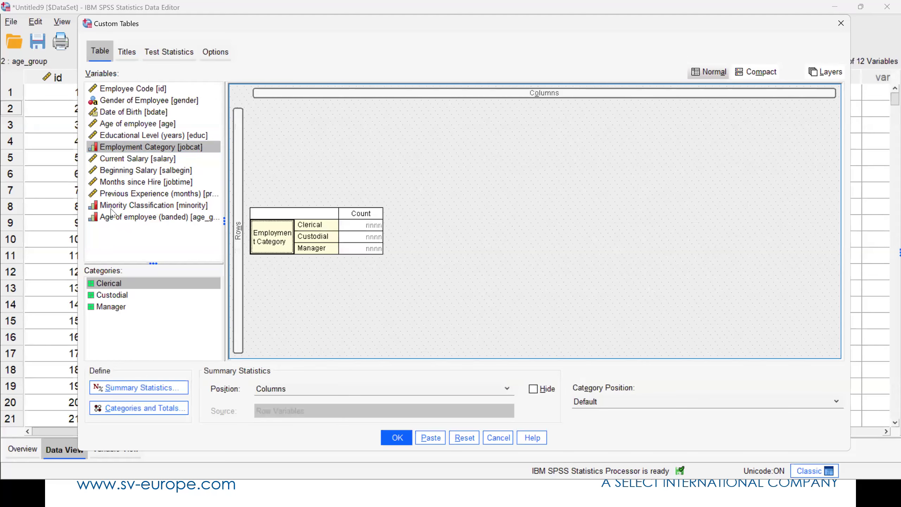
drag(193, 101, 384, 96)
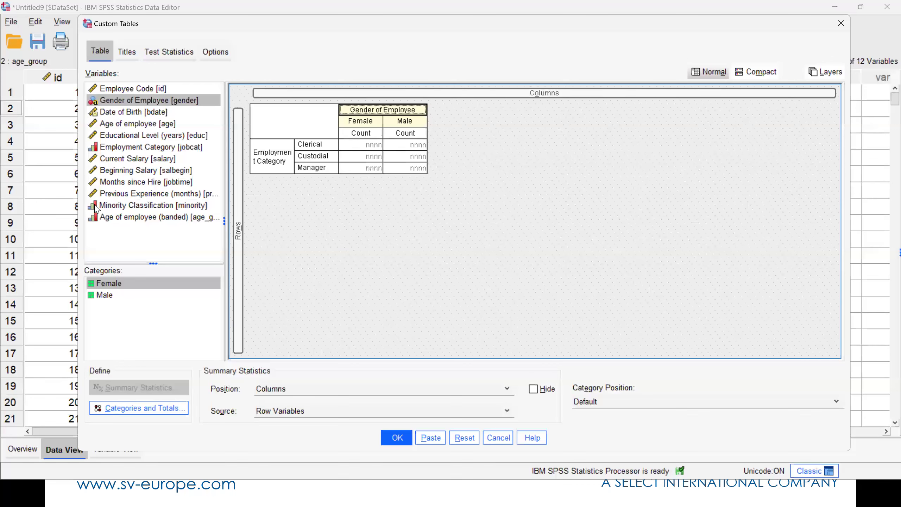
drag(95, 209, 338, 155)
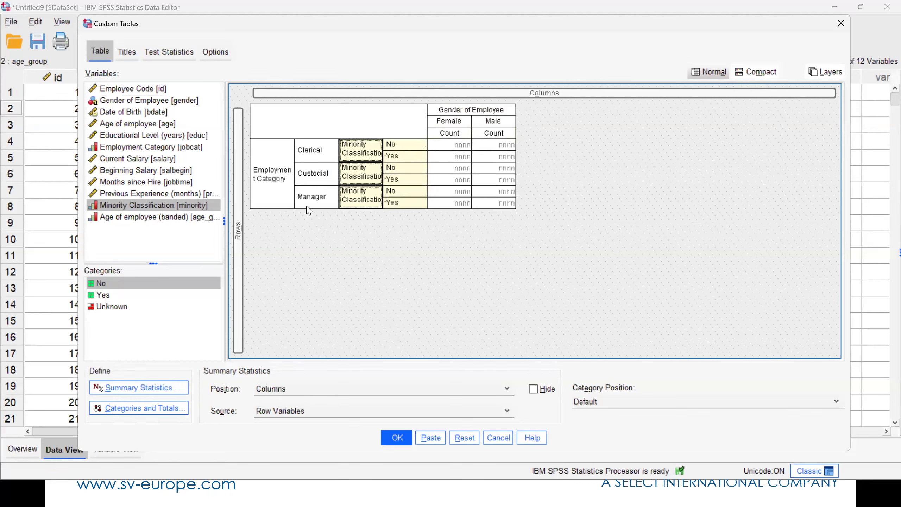
Step: Hide the Employment Category variable label and nest Educational Level (years) under Gender of Employee in the columns
click(280, 175)
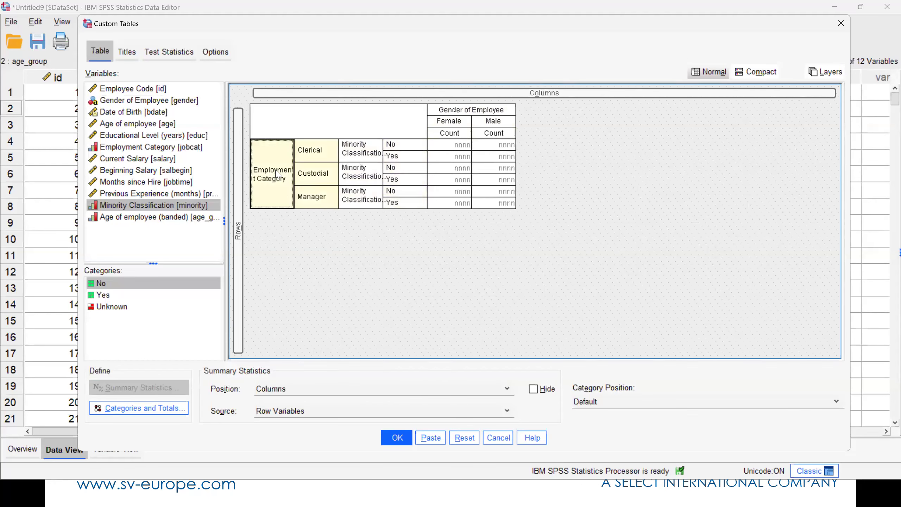
right_click(278, 174)
click(316, 376)
click(113, 124)
drag(119, 137, 461, 142)
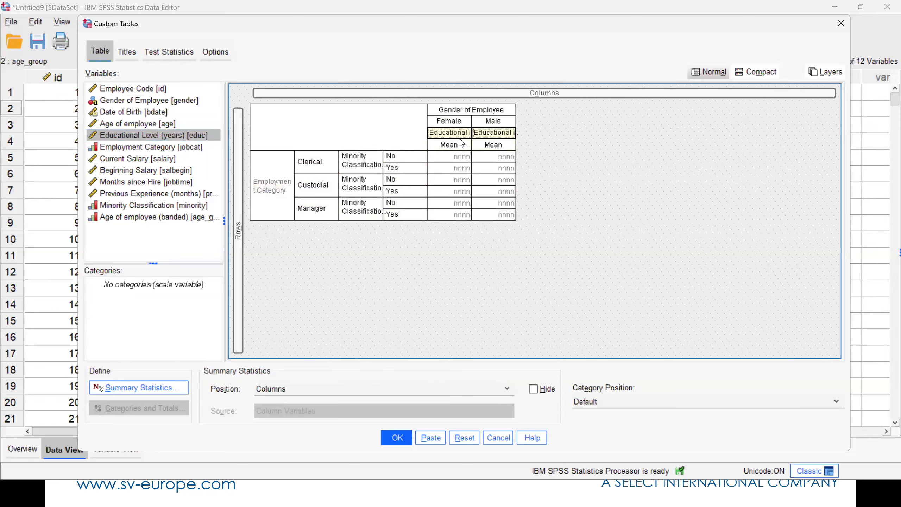
Step: Replace Mean with Median as the summary statistic for Educational Level (years) and apply it to the selection
click(125, 387)
click(399, 195)
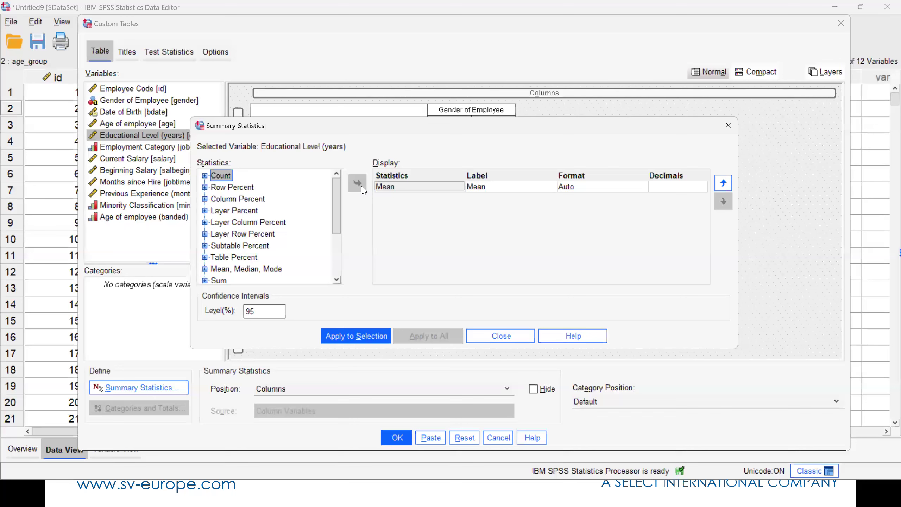
click(357, 183)
drag(335, 208, 335, 242)
click(234, 226)
click(357, 183)
click(359, 338)
click(486, 336)
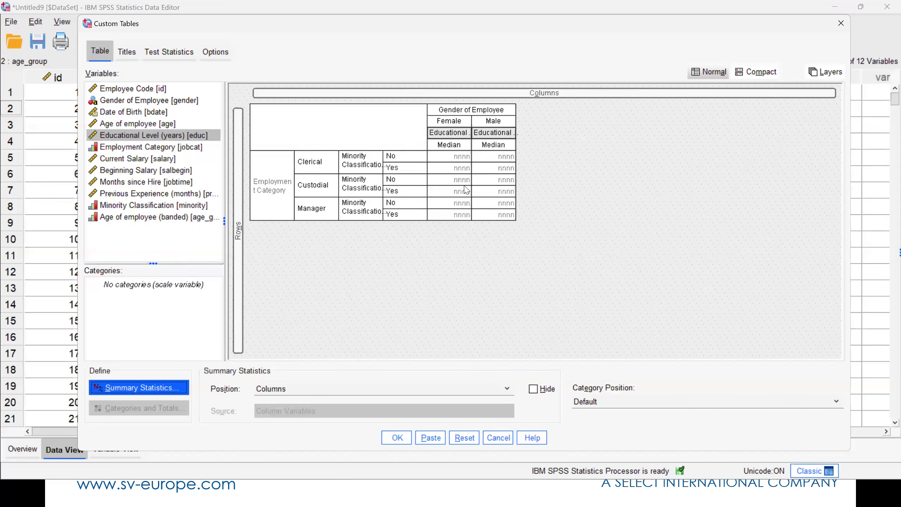
Step: Add a total labelled Base to Employment Category, placed above the categories to which it applies
click(321, 156)
click(139, 408)
click(536, 216)
drag(633, 231, 581, 231)
text(Base)
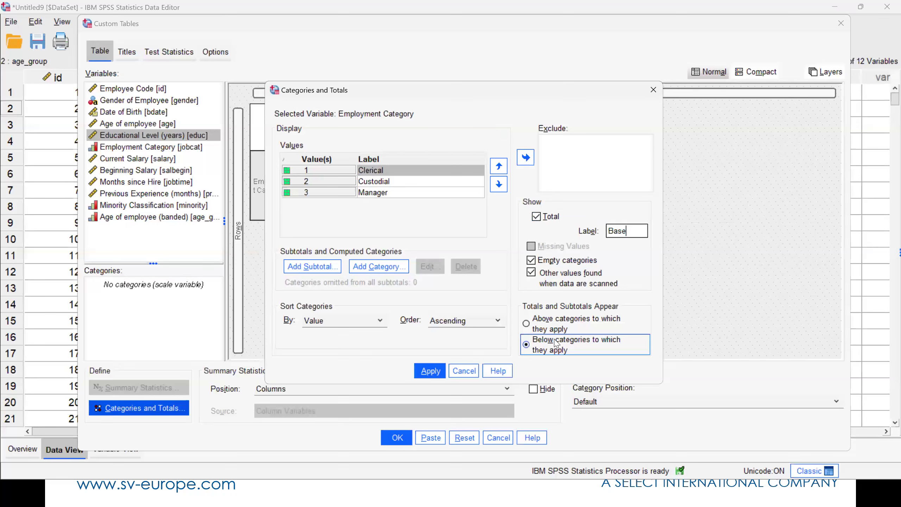
click(538, 327)
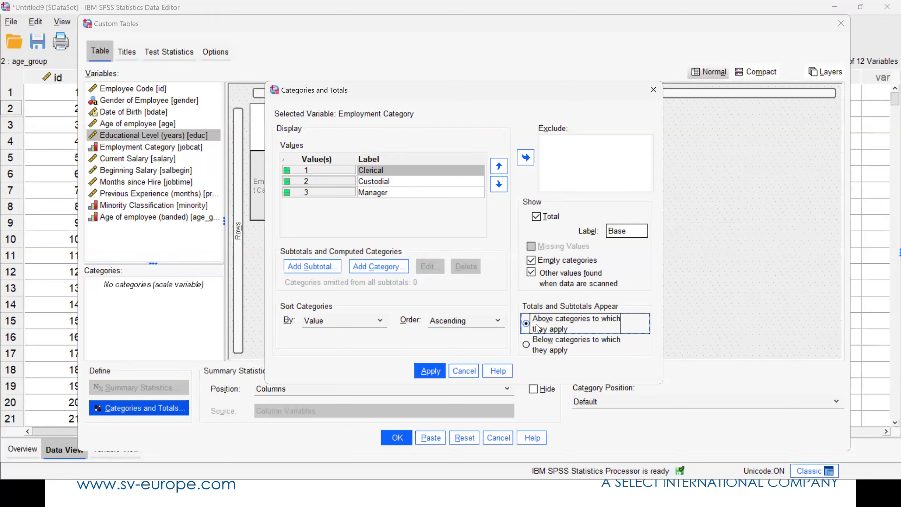
click(439, 371)
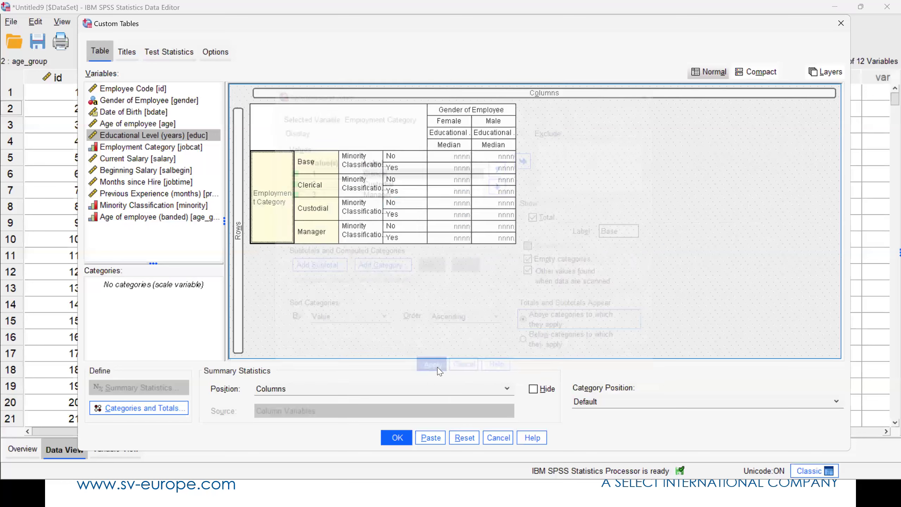
Step: Exclude the Custodial category from Employment Category and generate the custom table
click(166, 410)
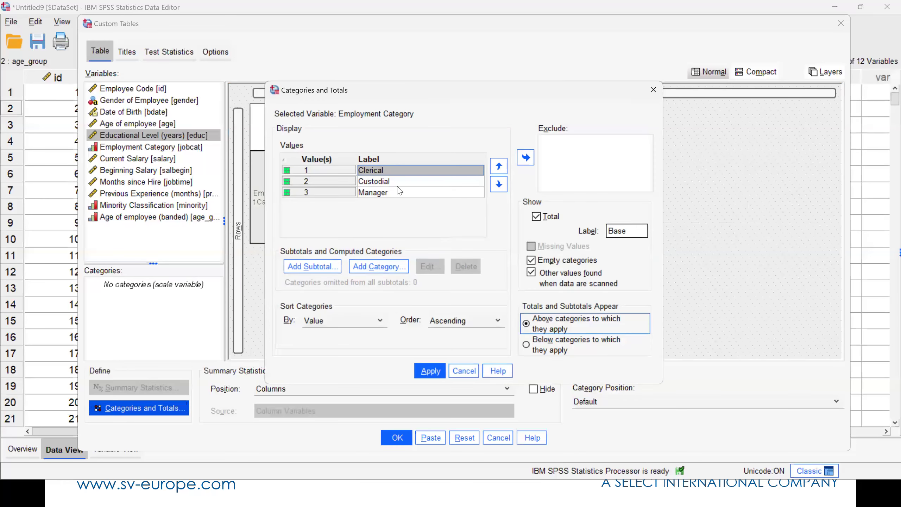
click(397, 185)
click(525, 158)
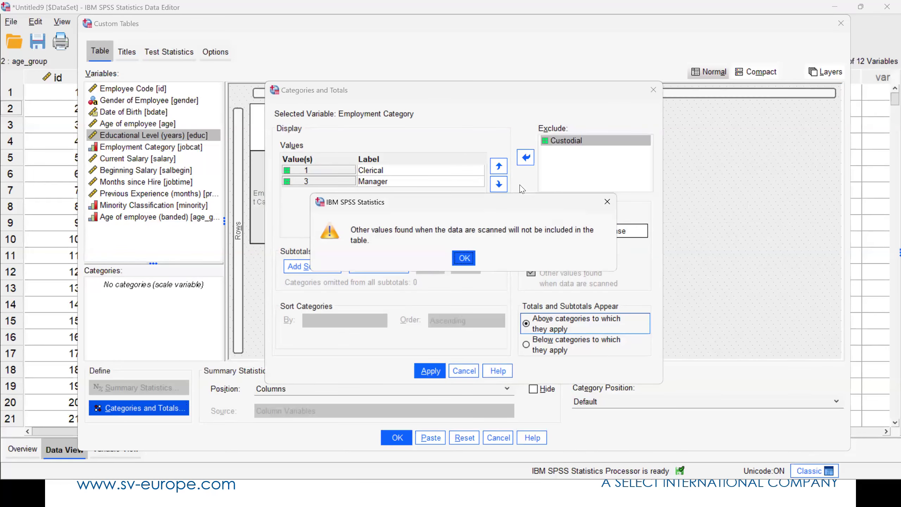
click(464, 258)
click(430, 371)
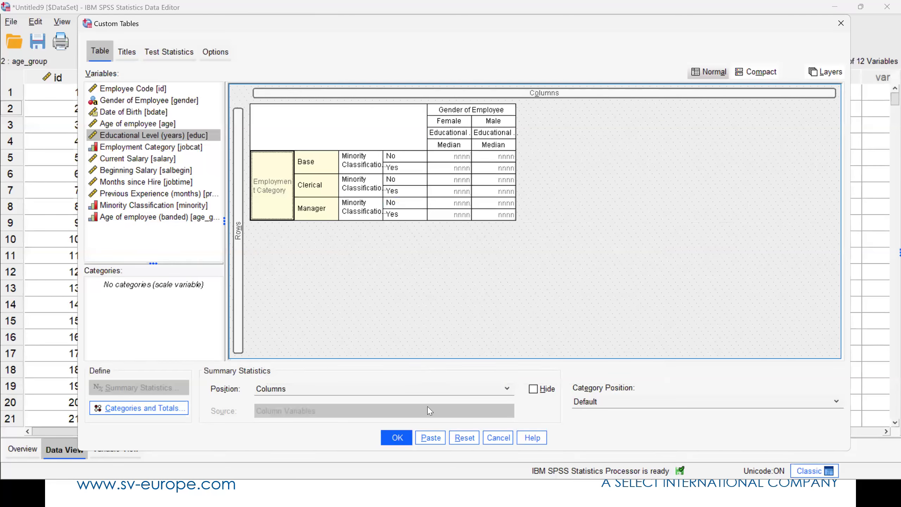
click(398, 439)
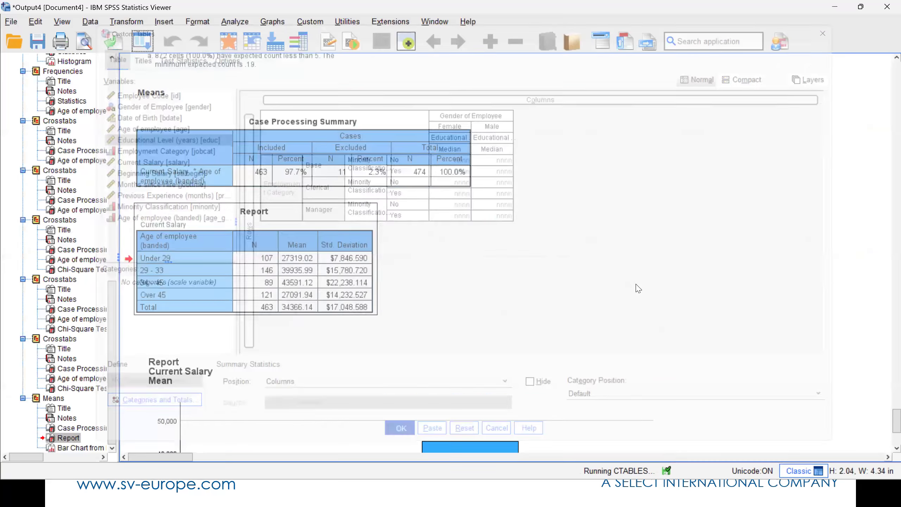
click(309, 399)
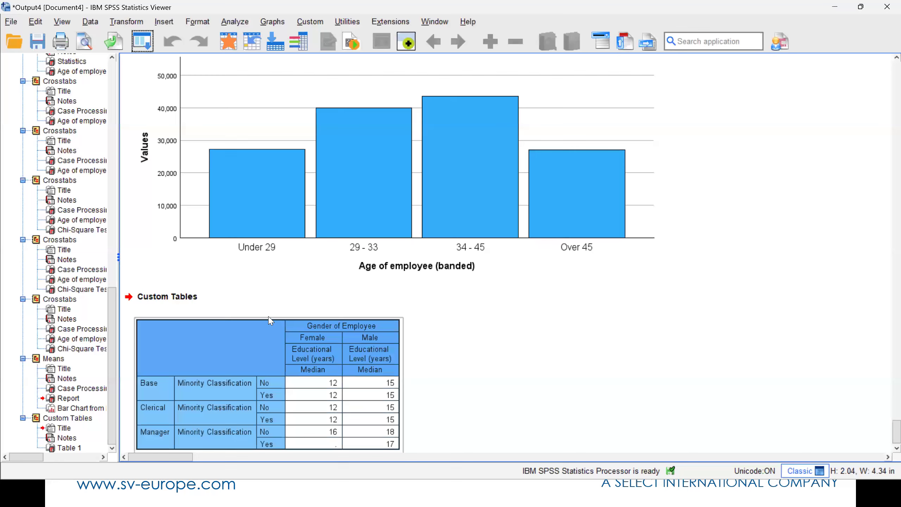
Step: Reopen the Custom Tables definition and add Age of employee (banded) to the columns beside Gender of Employee
click(143, 45)
click(161, 61)
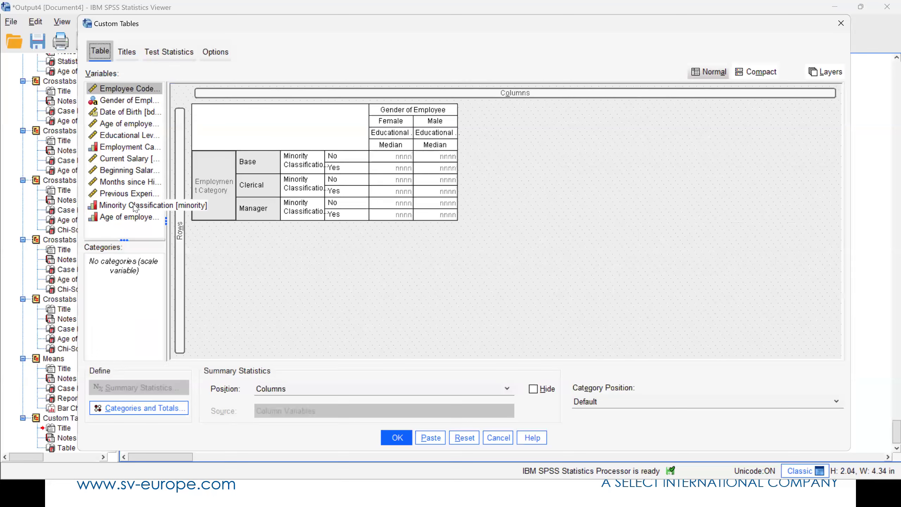
drag(107, 220, 471, 129)
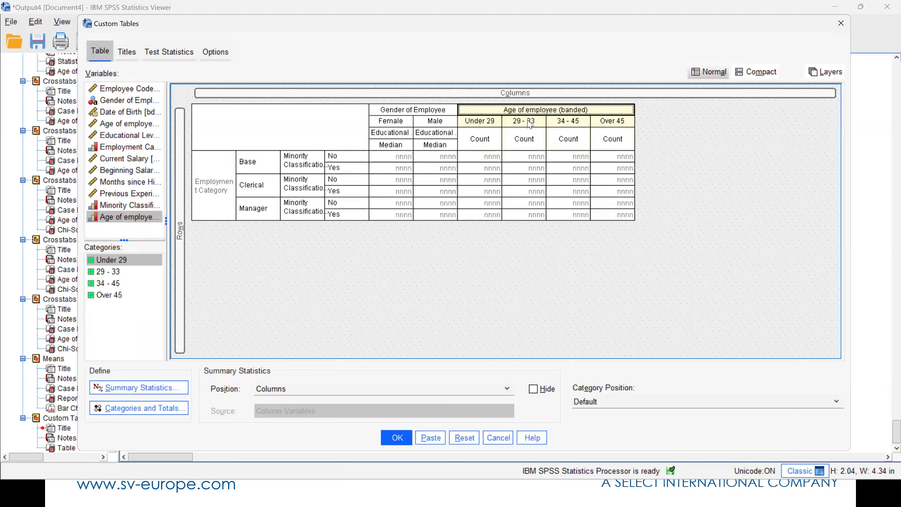
Step: Replace Count with Row N % as the summary statistic for Age of employee (banded)
click(161, 387)
click(390, 107)
click(357, 104)
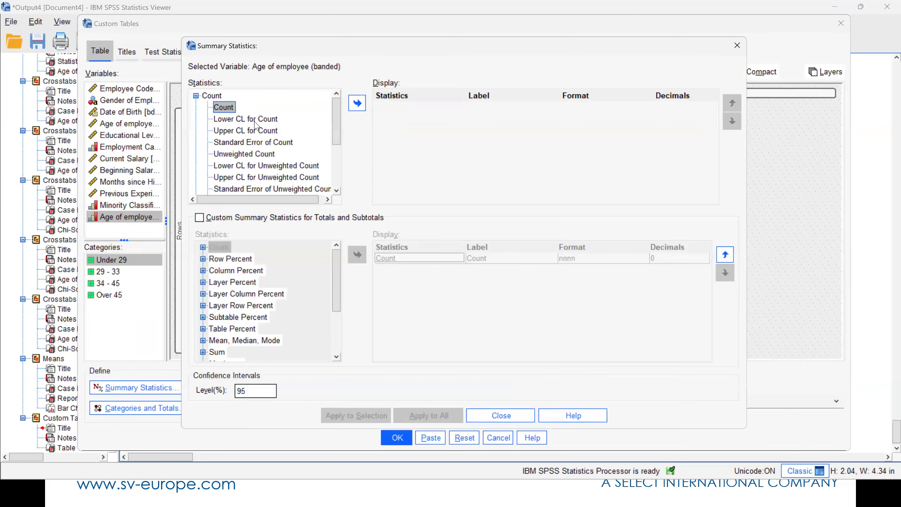
click(196, 96)
click(224, 107)
click(195, 108)
click(357, 103)
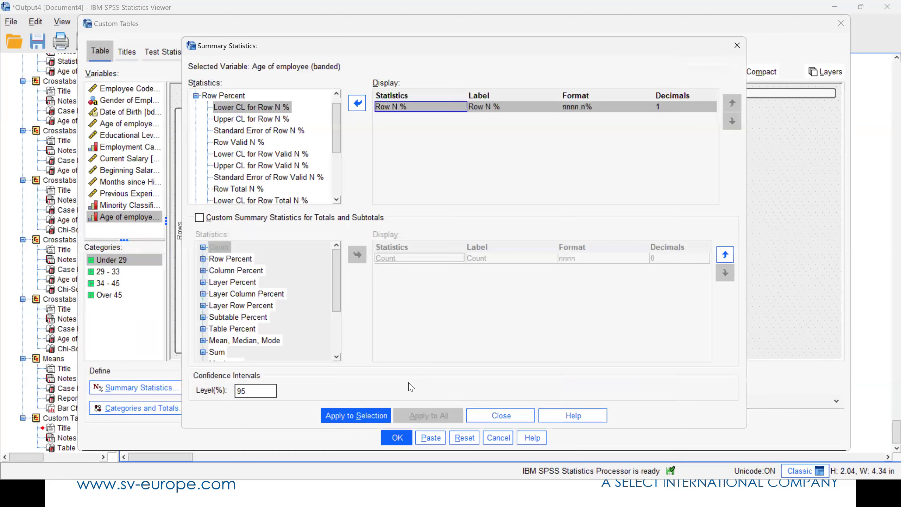
Step: Relabel the Row N % statistic as Row percent, apply it to the selection and generate the table
click(494, 107)
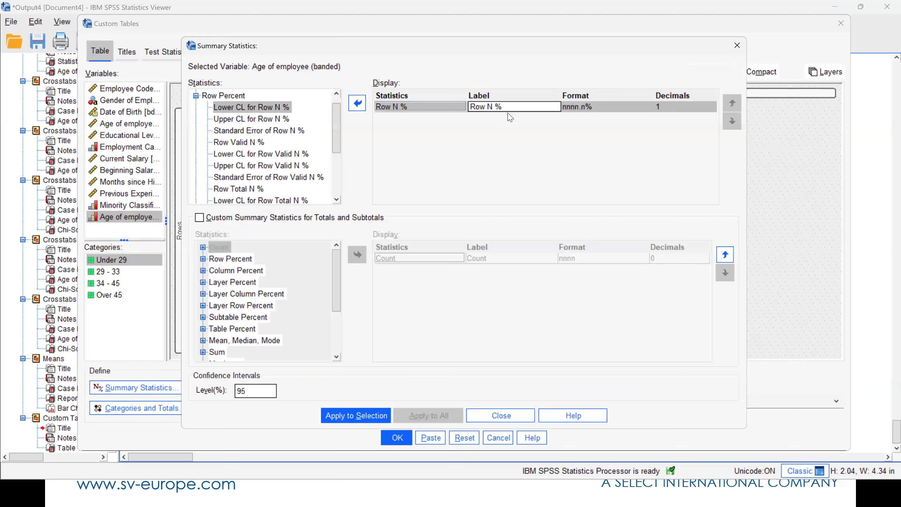
drag(507, 107, 485, 107)
text(percent)
click(367, 416)
click(466, 420)
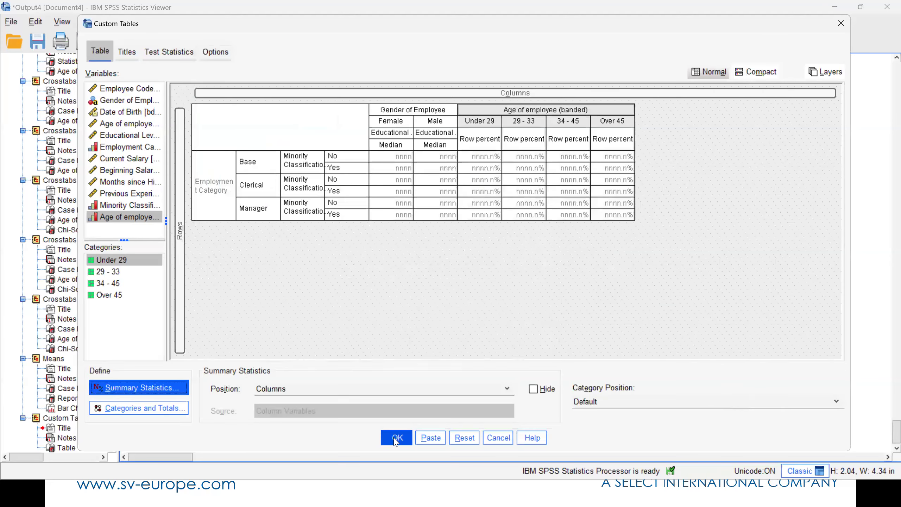
click(396, 438)
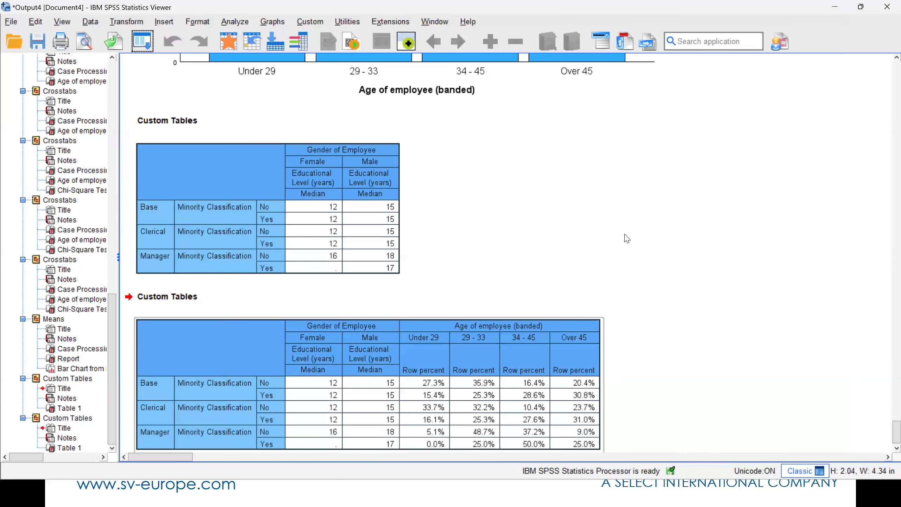
Step: Open the newest custom table for editing and bring up its TableLooks
click(540, 325)
double_click(518, 311)
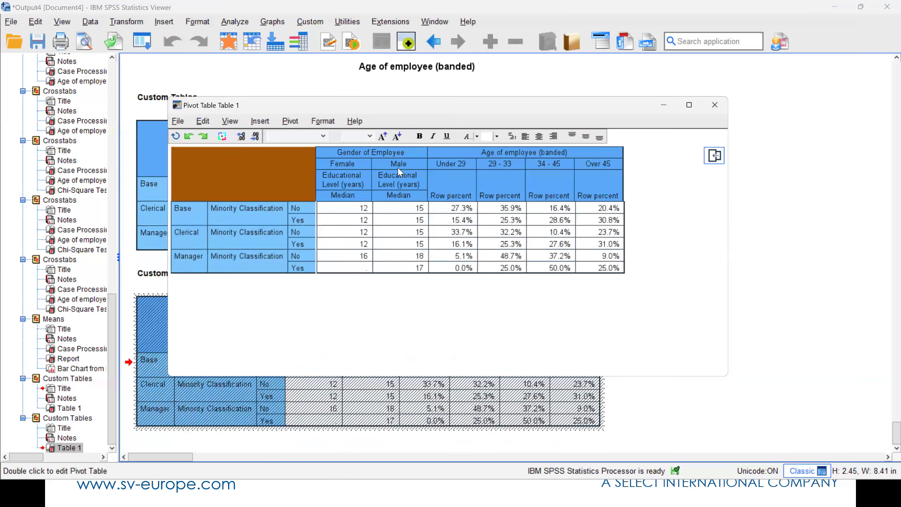
click(323, 121)
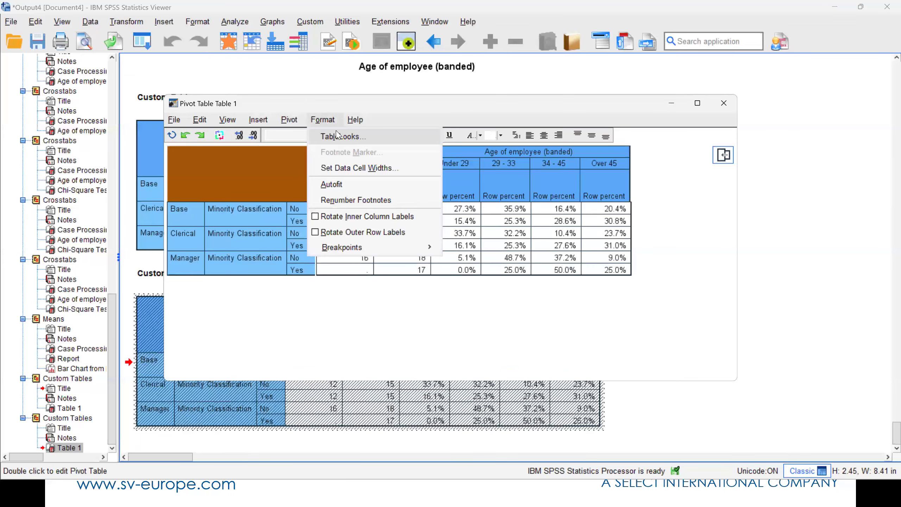
key(Return)
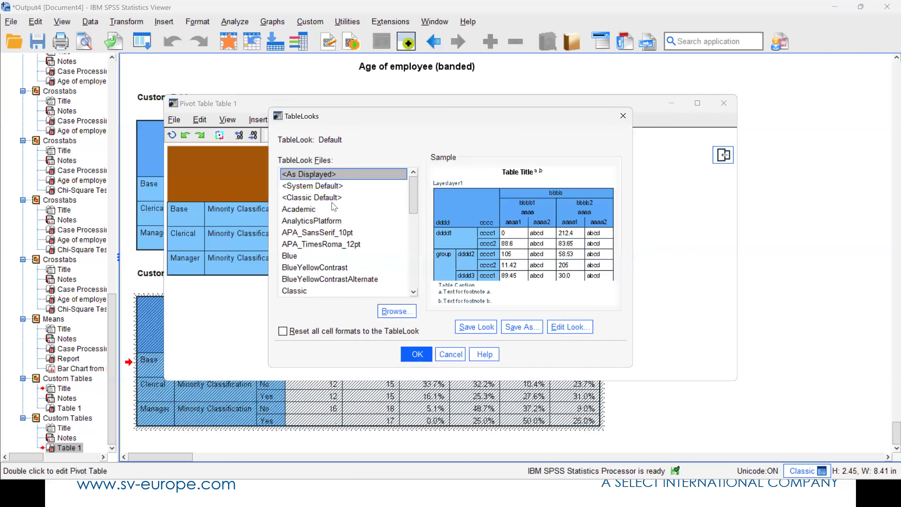
Step: Preview different TableLooks, including Academic, Simple, WebReportBlue and MonocolorContrastAlternate
click(315, 211)
scroll(317, 213, down, 5)
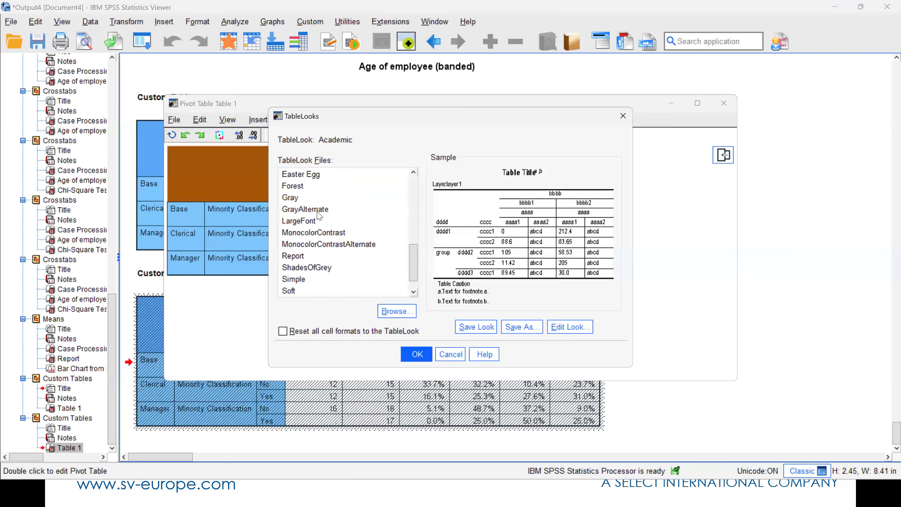
click(328, 232)
scroll(328, 241, down, 1)
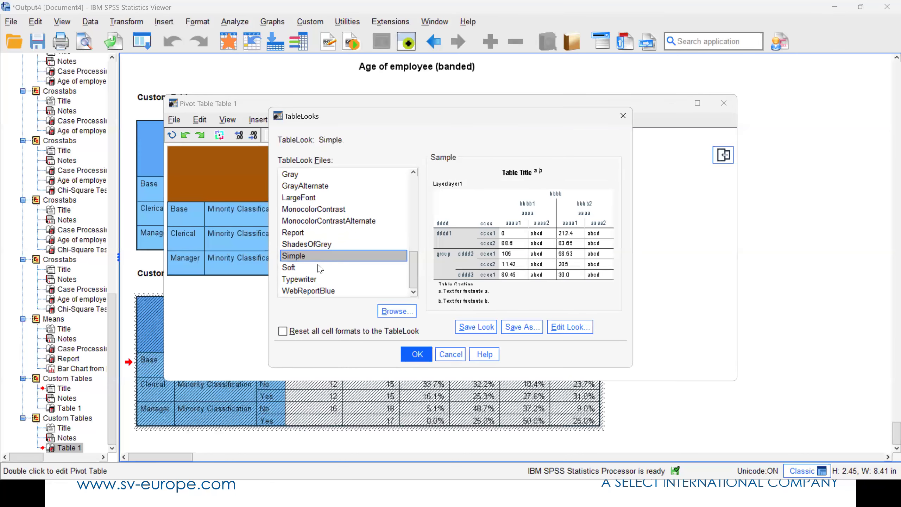
click(304, 280)
click(304, 290)
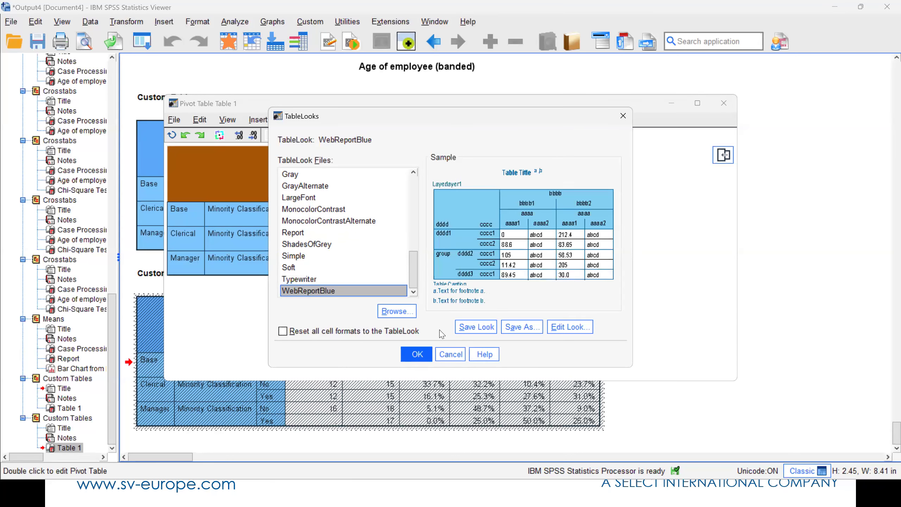
click(306, 244)
scroll(306, 244, up, 2)
click(310, 244)
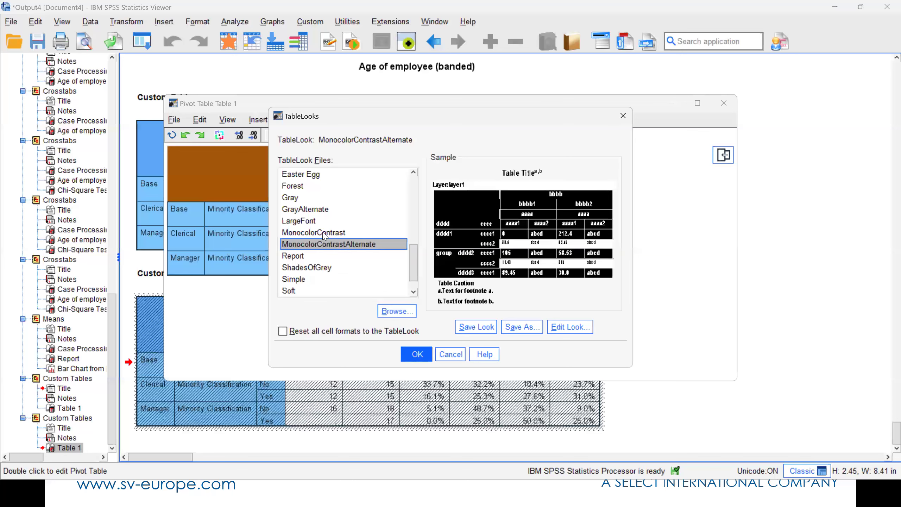
Step: Apply the Simple TableLook to the custom table and close the pivot table editor
scroll(324, 237, down, 2)
click(308, 246)
click(300, 256)
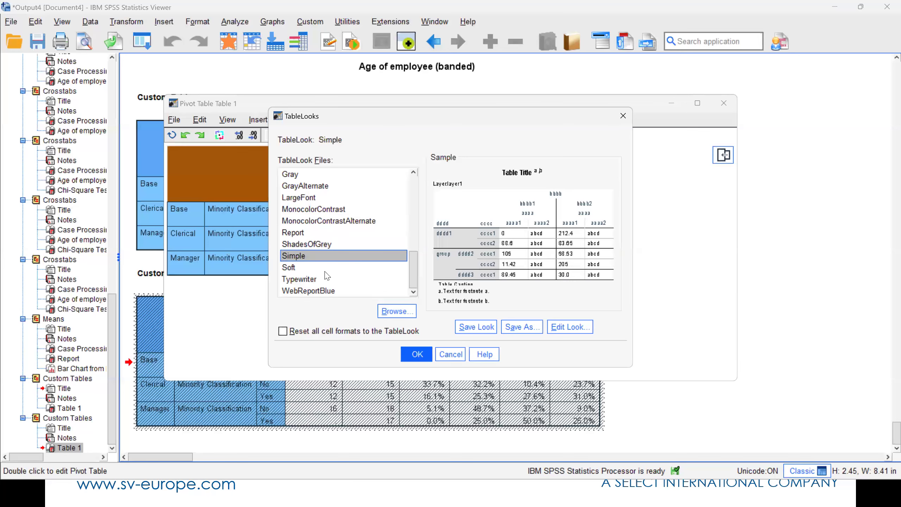
click(420, 354)
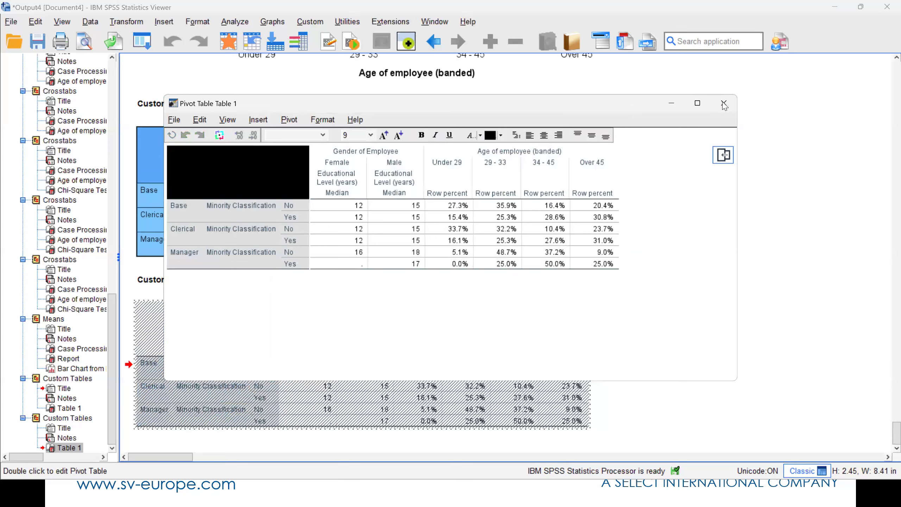
click(724, 105)
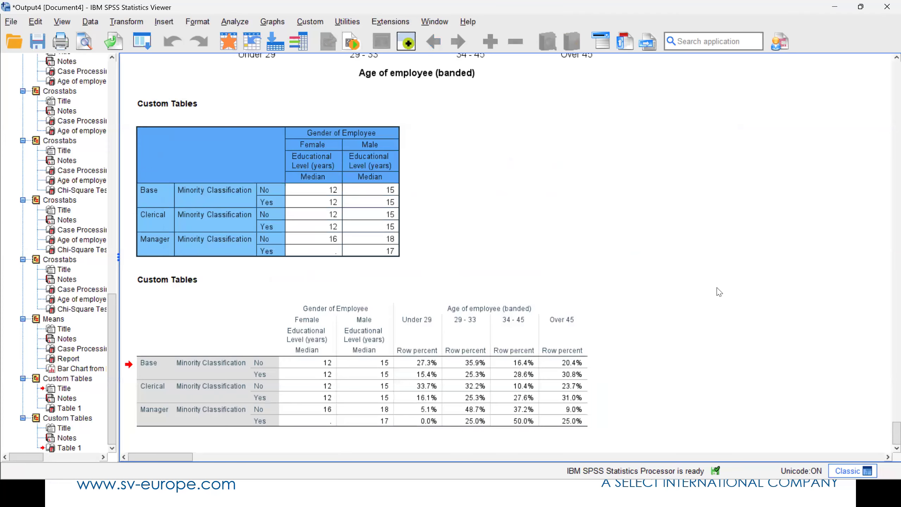
click(426, 326)
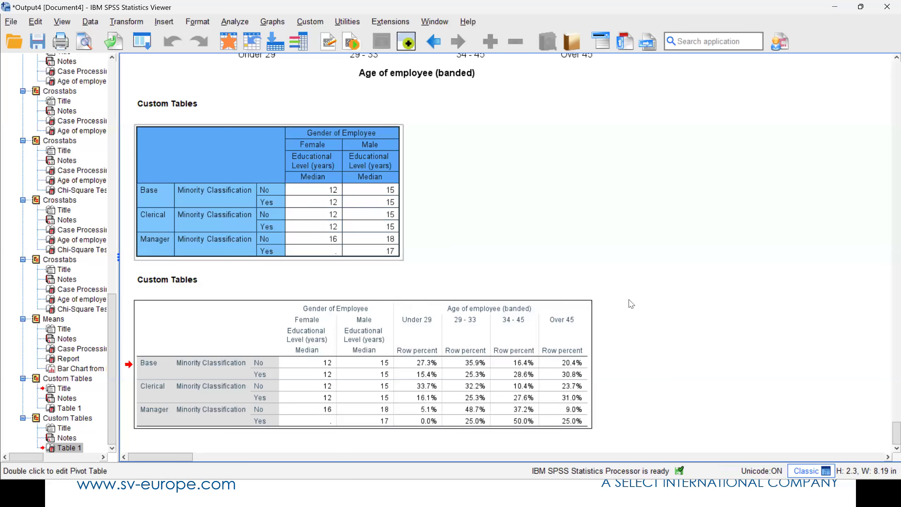
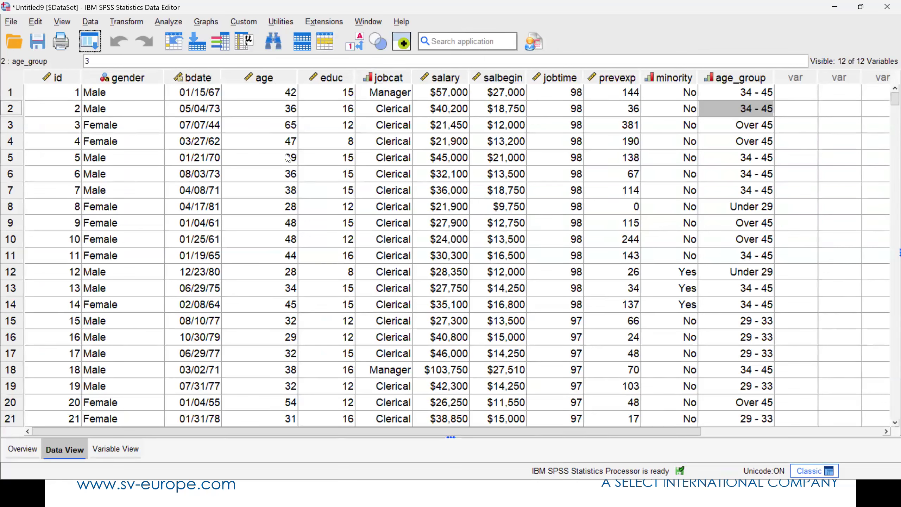
Step: Set Select Cases to use an If condition and begin the expression with jobcat ~=
click(90, 22)
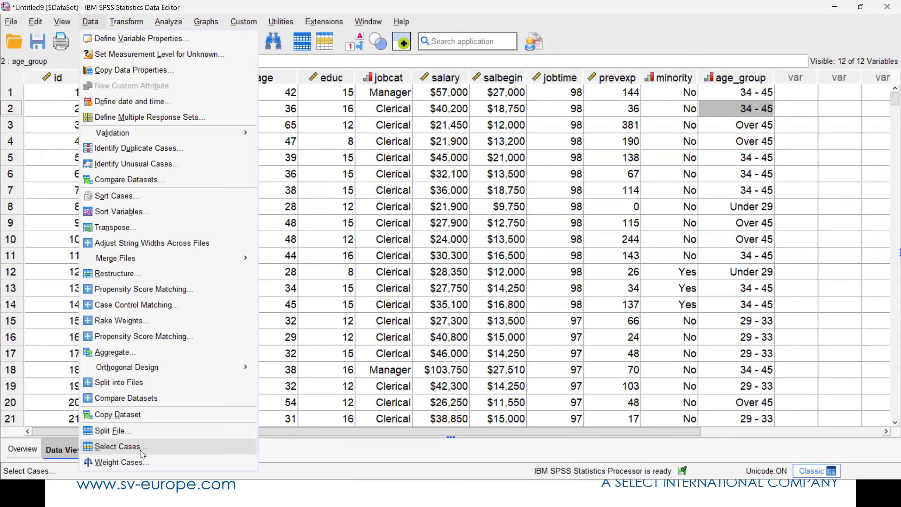
click(142, 451)
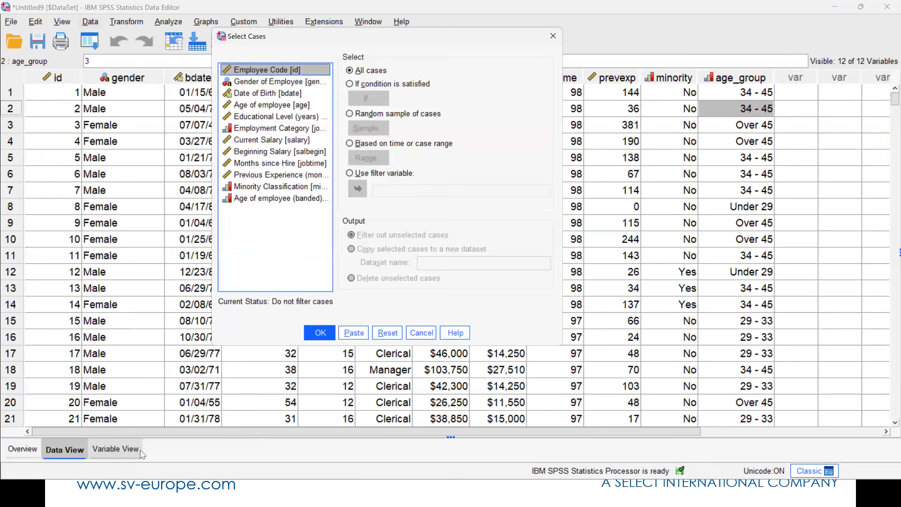
click(361, 89)
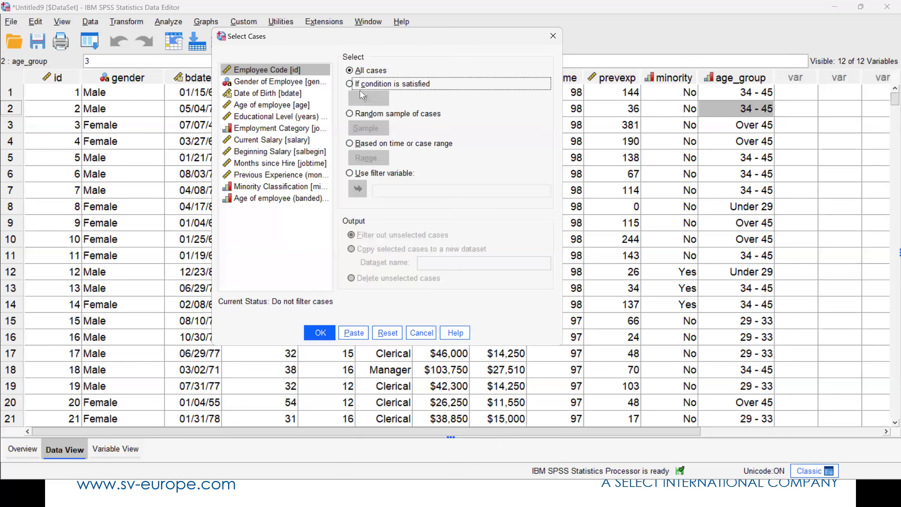
click(365, 98)
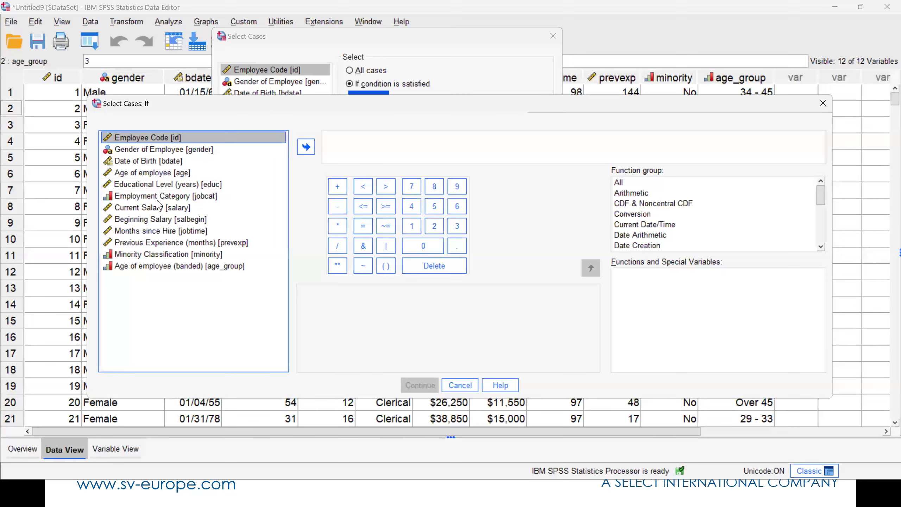
click(144, 196)
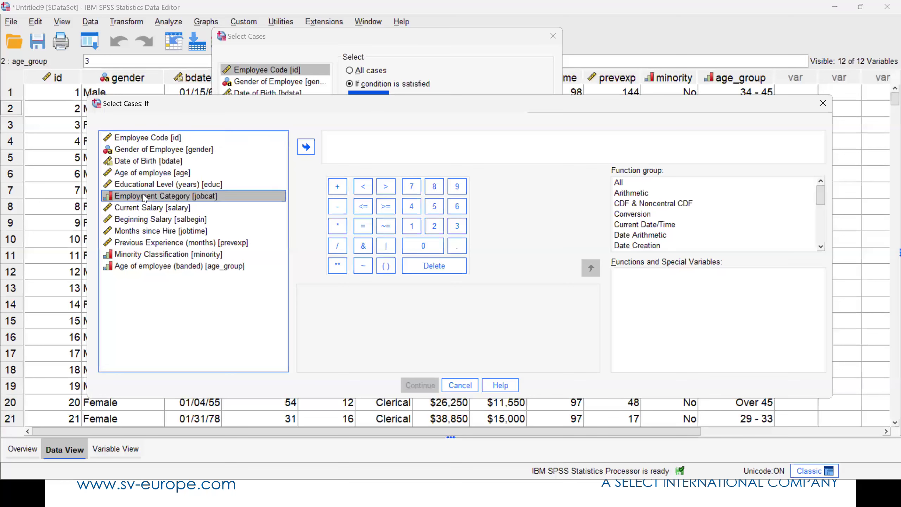
click(306, 154)
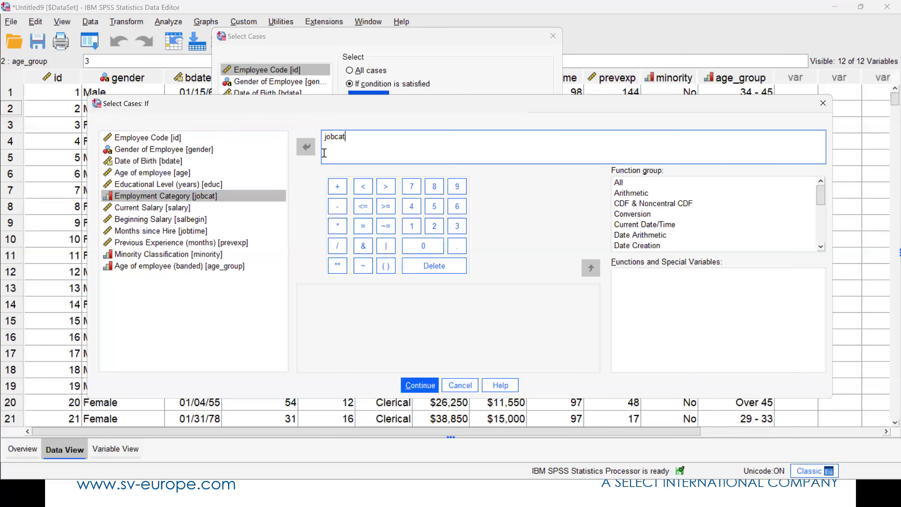
click(386, 226)
Step: Look up the value labels of Employment Category in its variable information
right_click(137, 201)
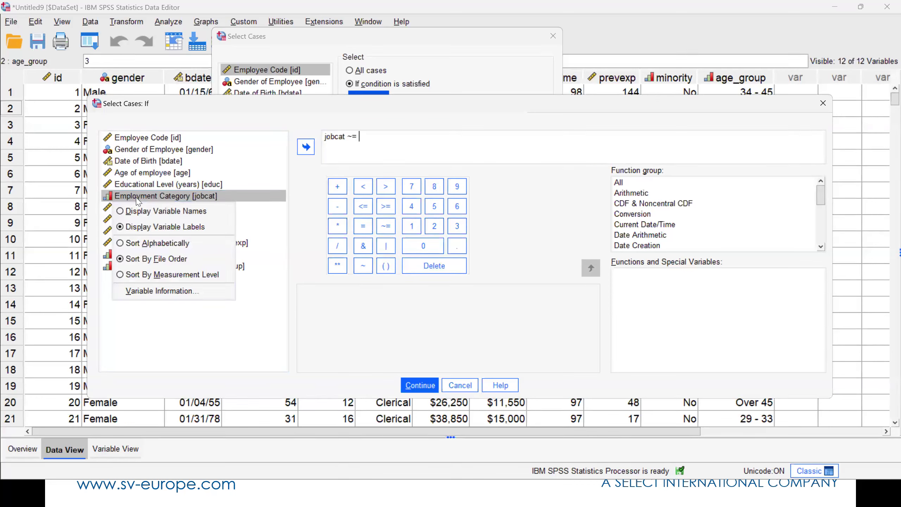
click(179, 292)
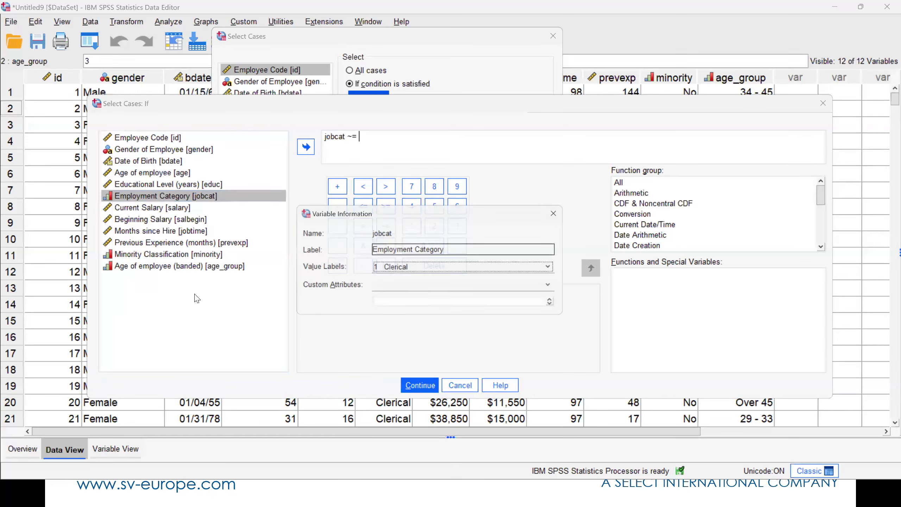
click(413, 270)
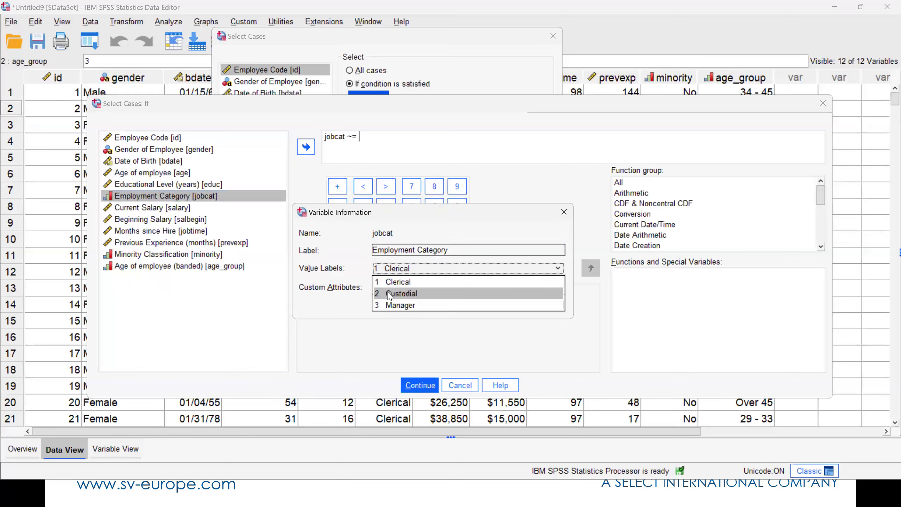
click(564, 212)
Step: Complete the condition as jobcat ~= 2, run the case selection and return to the data
click(439, 147)
text(2)
click(420, 385)
click(320, 333)
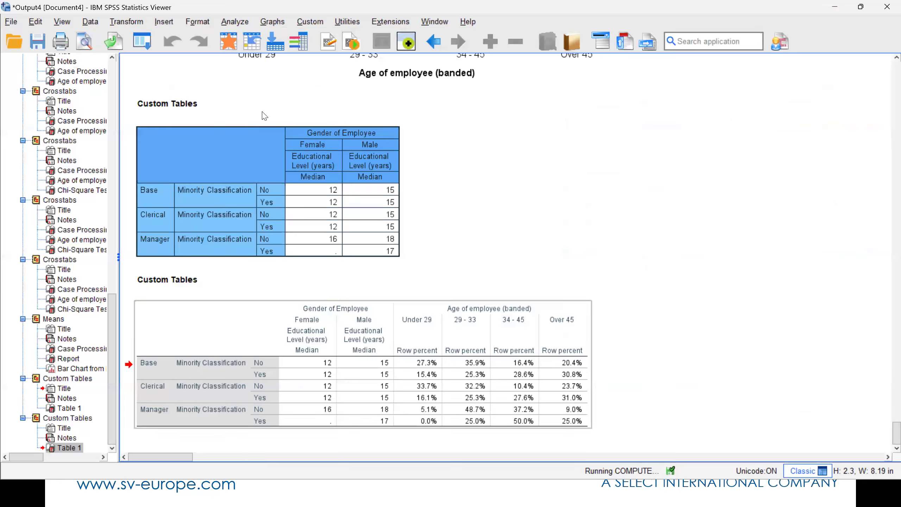
click(227, 42)
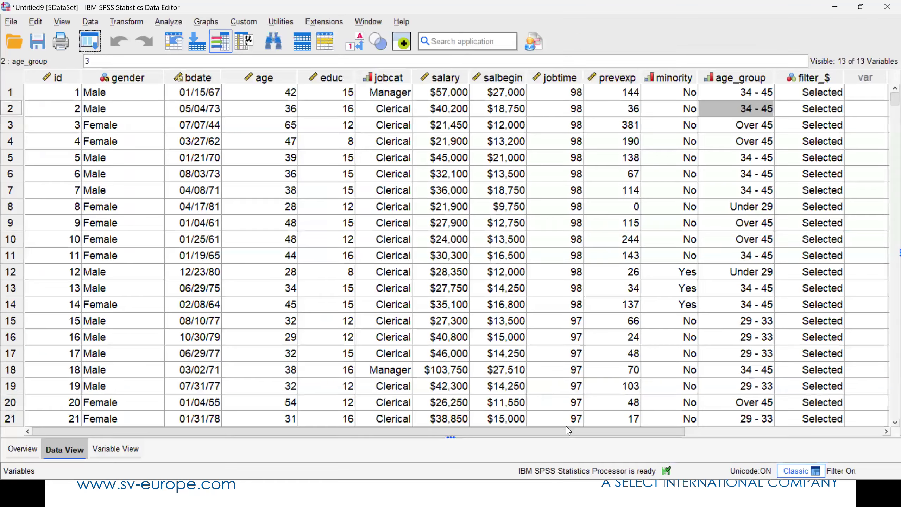
Step: Run descriptive statistics on the jobcat variable with the filter active and return to the data
scroll(578, 425, right, 5)
scroll(589, 422, left, 5)
scroll(248, 218, down, 15)
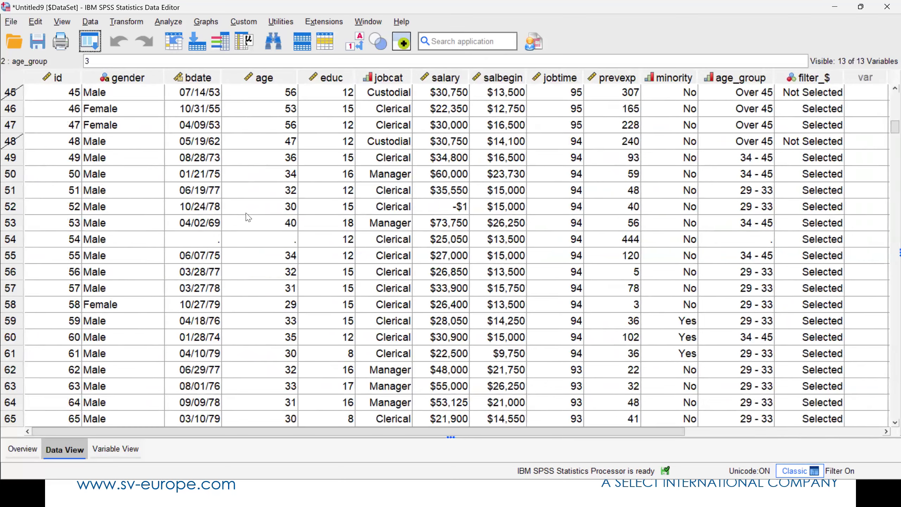
scroll(249, 217, up, 4)
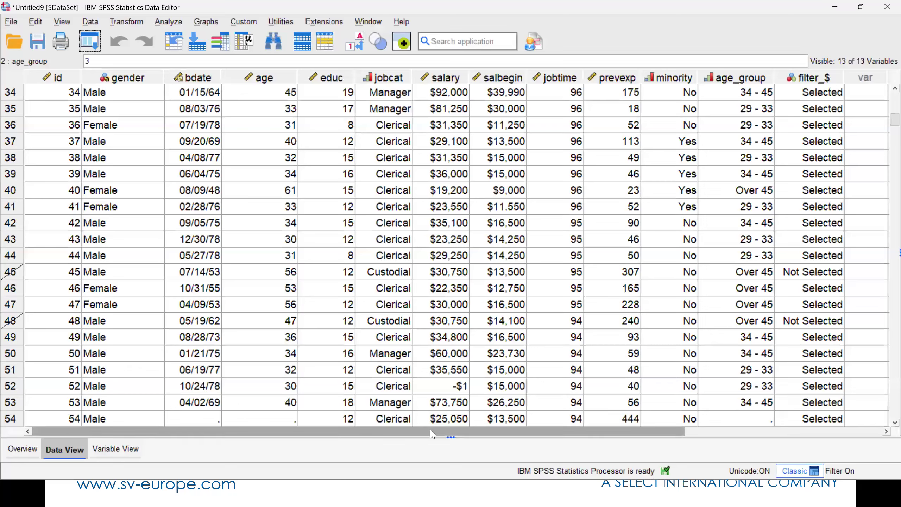
scroll(432, 433, right, 4)
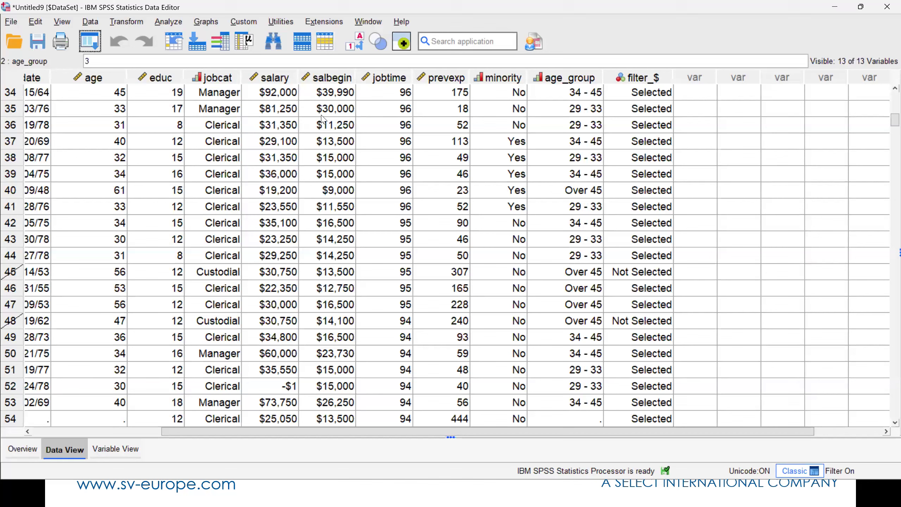
right_click(232, 93)
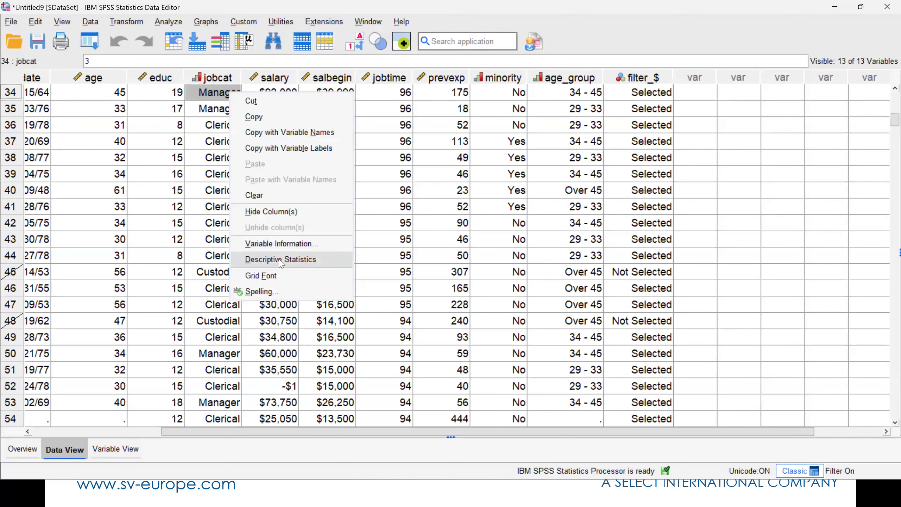
click(300, 260)
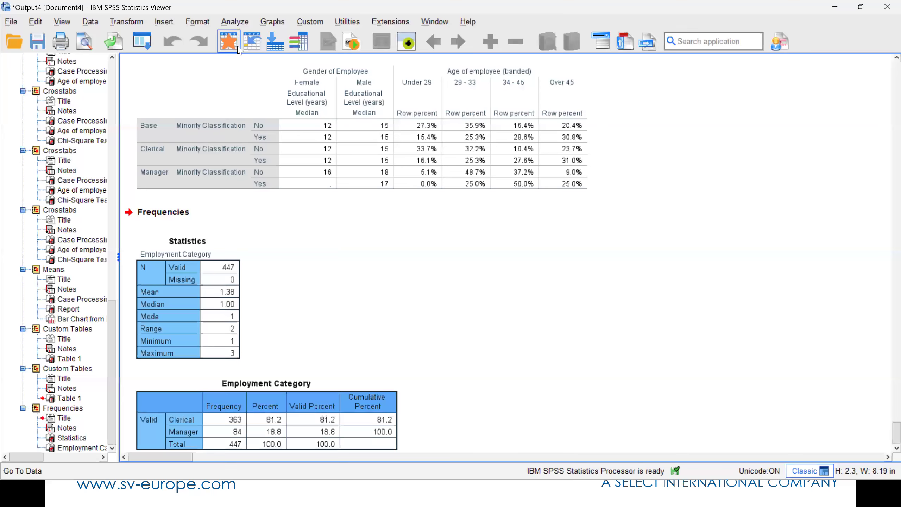
click(76, 34)
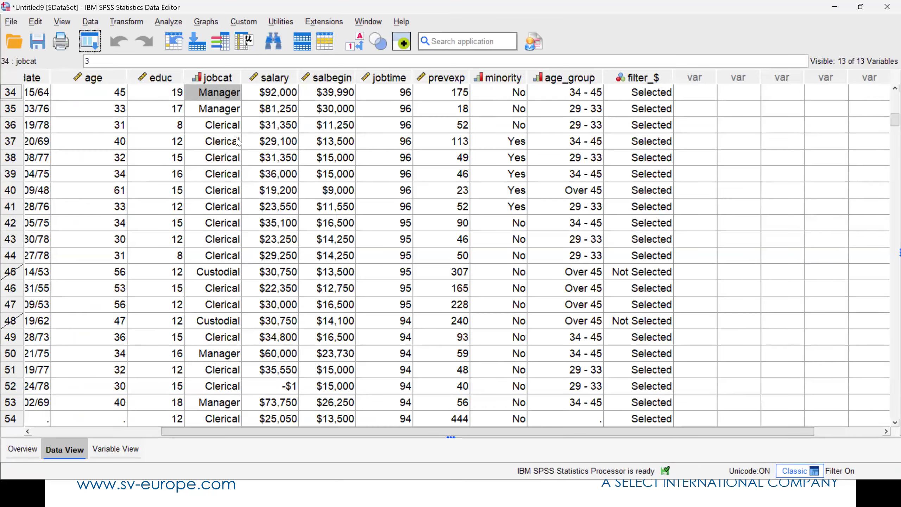
Step: Rerun Select Cases with the jobcat ~= 2 condition, copying the selected cases to a new dataset named No_Custodials
scroll(282, 96, up, 7)
scroll(283, 85, up, 4)
click(90, 41)
click(117, 72)
click(386, 251)
click(471, 264)
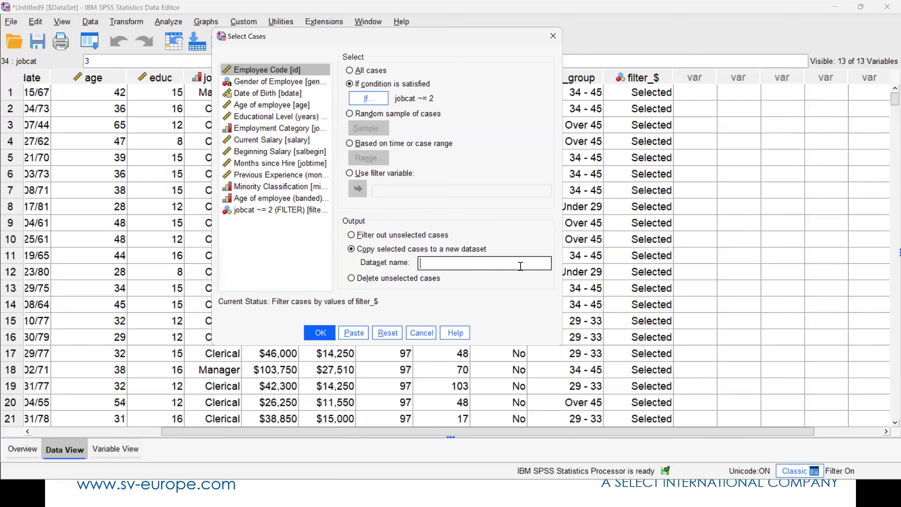
text(No_Custodials)
click(320, 333)
Step: View the No_Custodials dataset and switch back to the original Untitled9 dataset
click(367, 22)
click(460, 150)
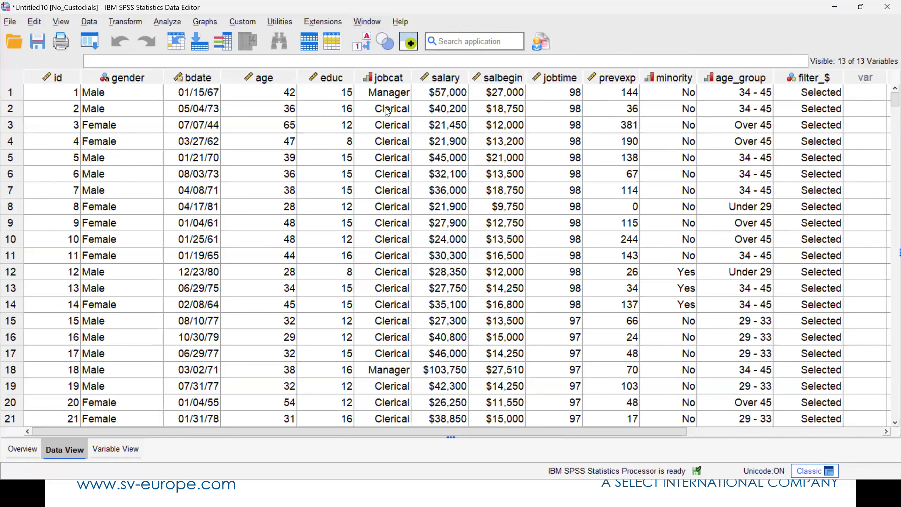
click(360, 22)
click(394, 124)
Step: Turn off the case filter by selecting all cases, and delete the filter_$ variable from the dataset
click(90, 41)
click(108, 62)
click(354, 72)
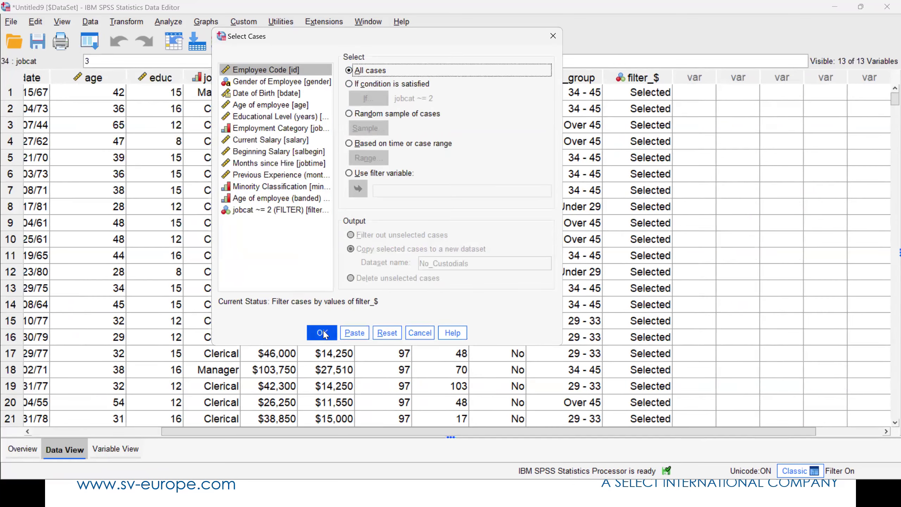
click(317, 332)
click(230, 46)
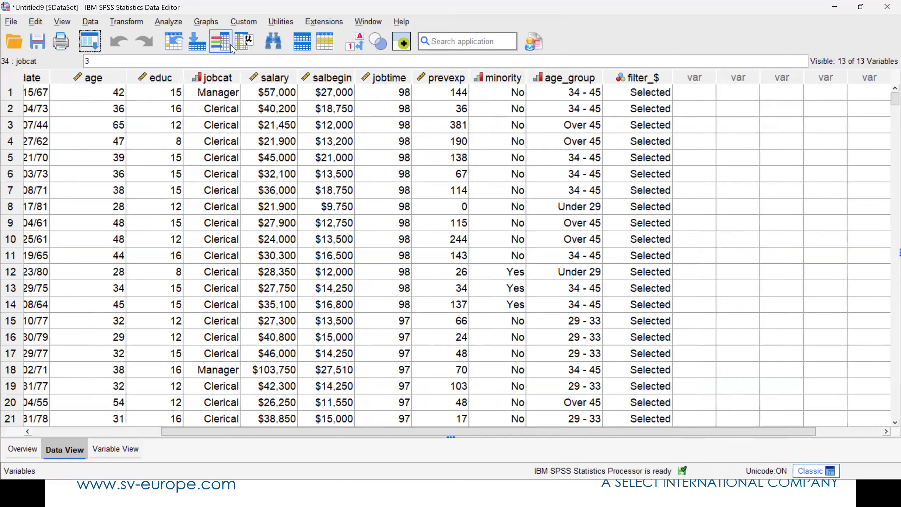
click(654, 78)
key(Delete)
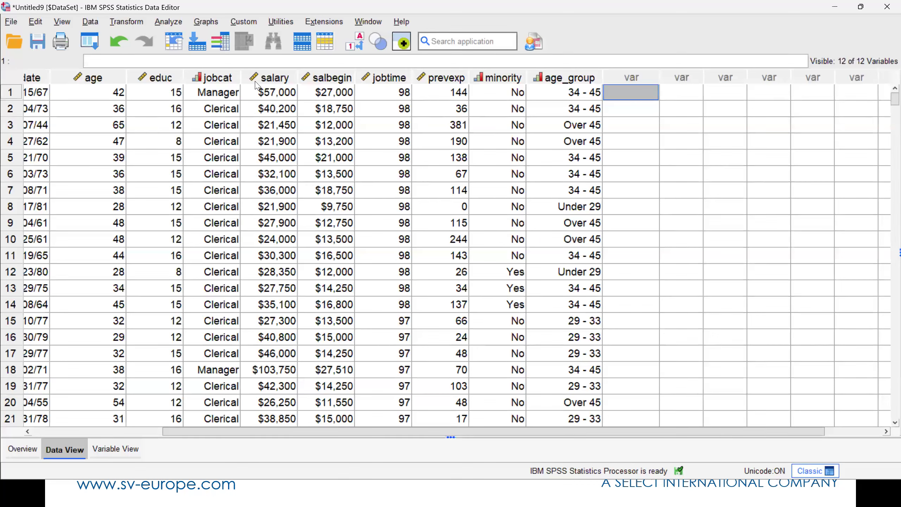
Step: Split the file by Employment Category with output organized by groups, and return to the data
click(97, 21)
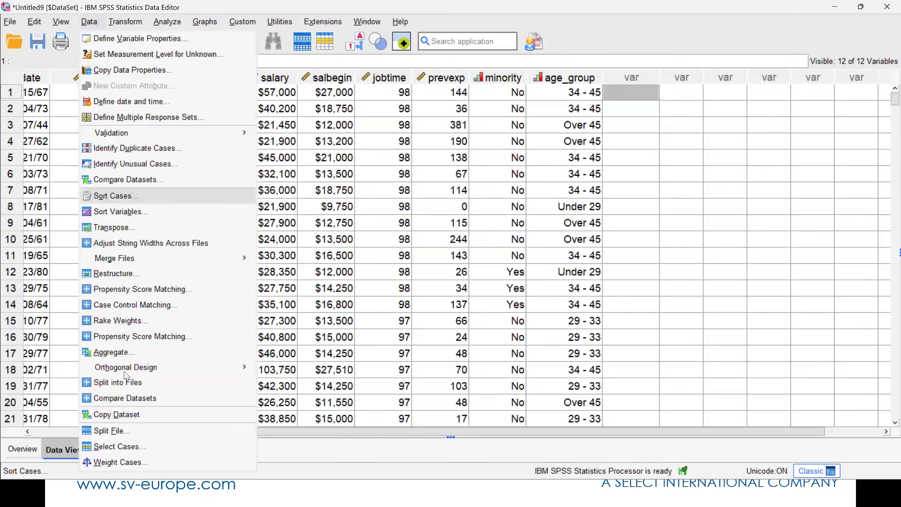
click(131, 431)
click(472, 113)
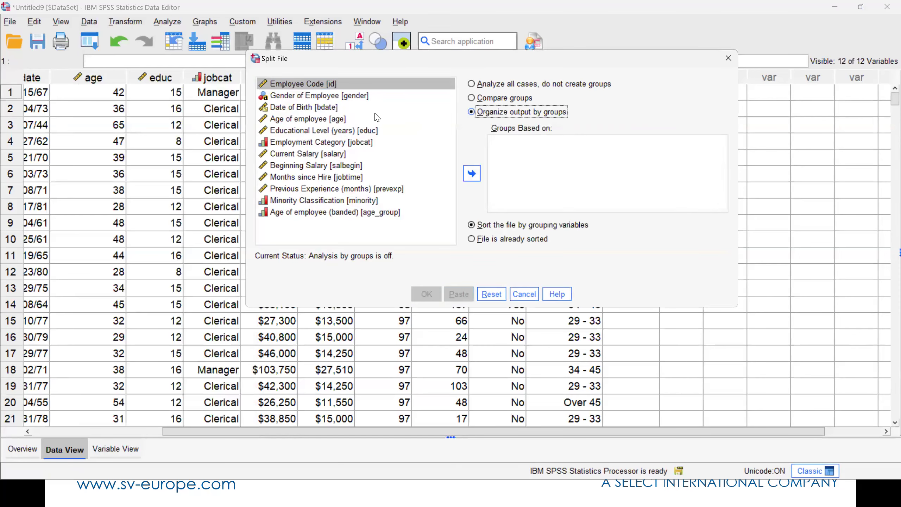
click(294, 142)
click(469, 175)
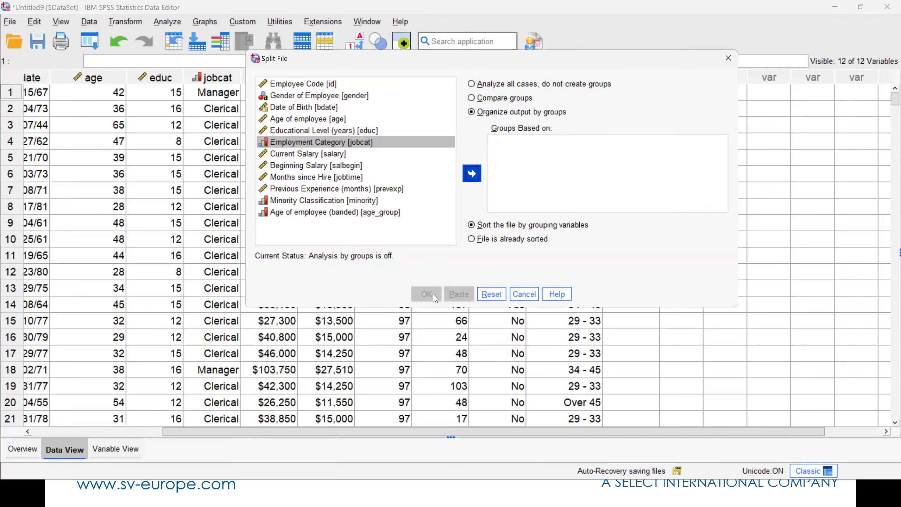
click(426, 294)
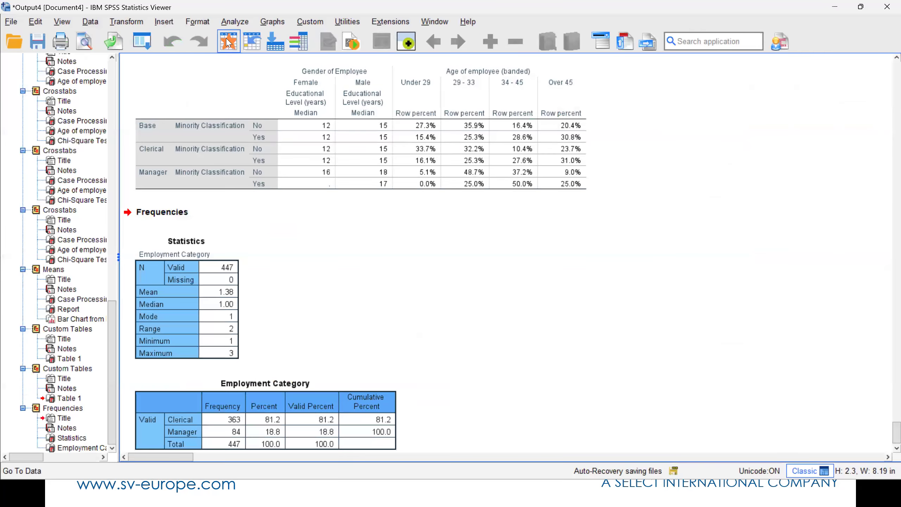
click(227, 42)
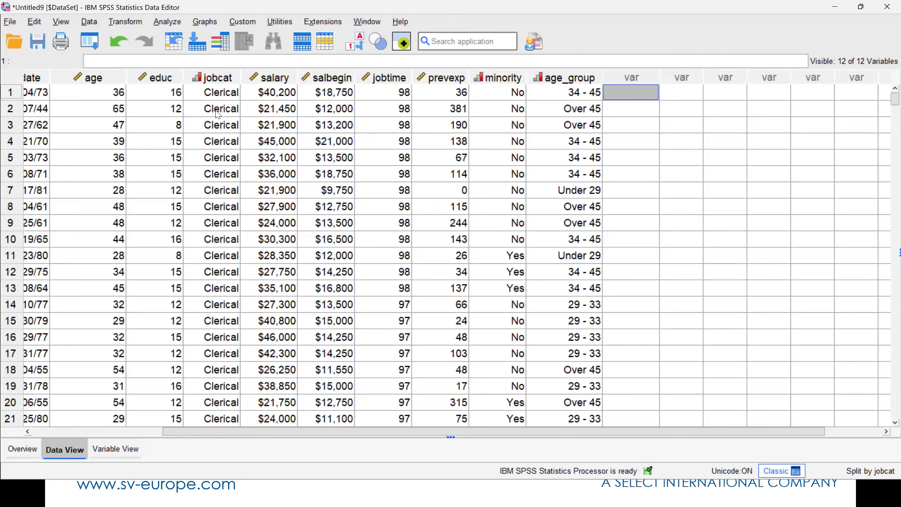
Step: Build a simple histogram of Age of employee in Chart Builder and run it
click(205, 22)
click(224, 38)
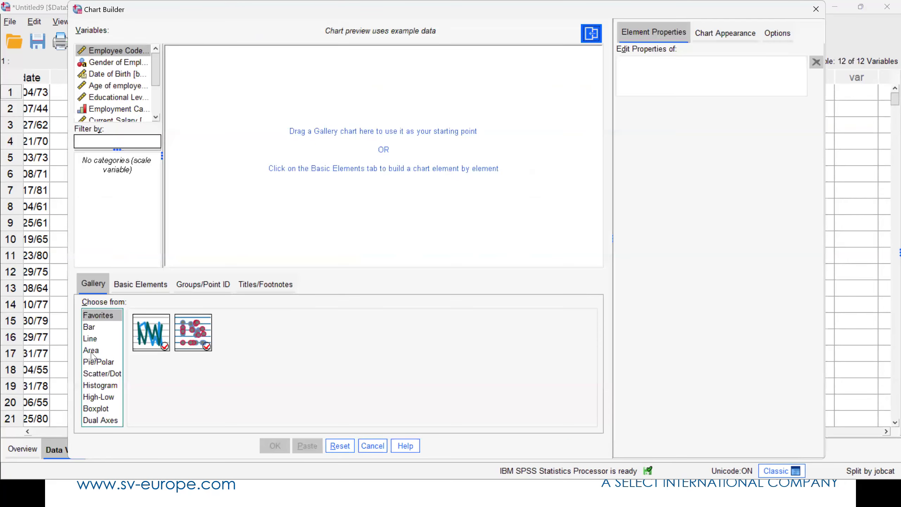
click(100, 385)
drag(147, 344, 194, 115)
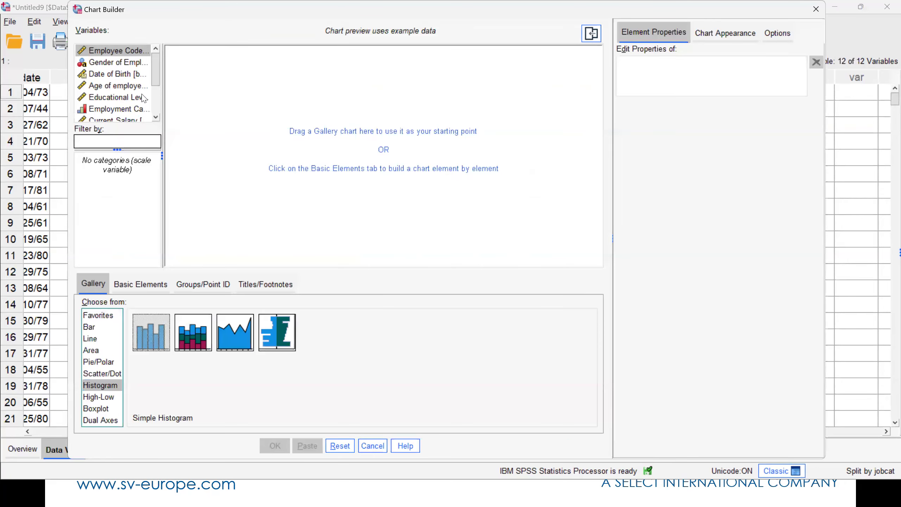
drag(121, 86, 321, 255)
click(273, 446)
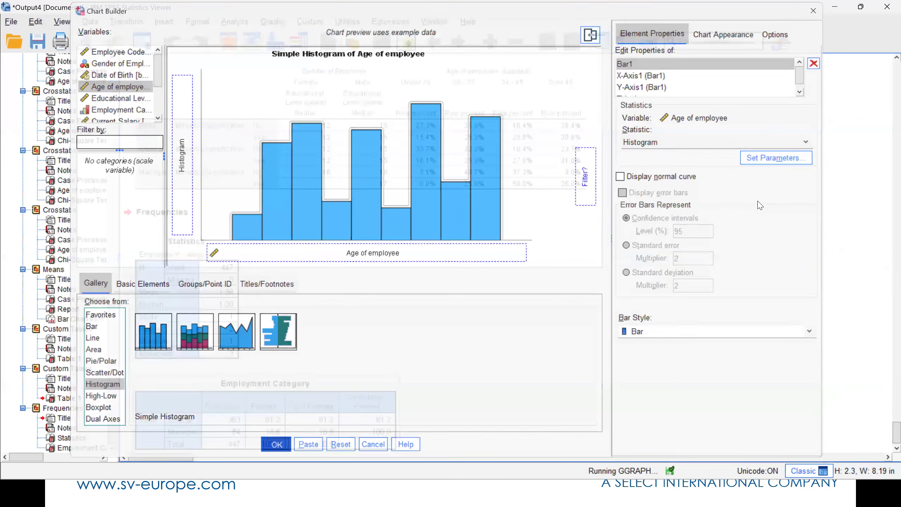
Step: Examine the age histograms produced for the Clerical, Custodial and Manager employment categories
scroll(760, 204, down, 4)
scroll(760, 205, up, 3)
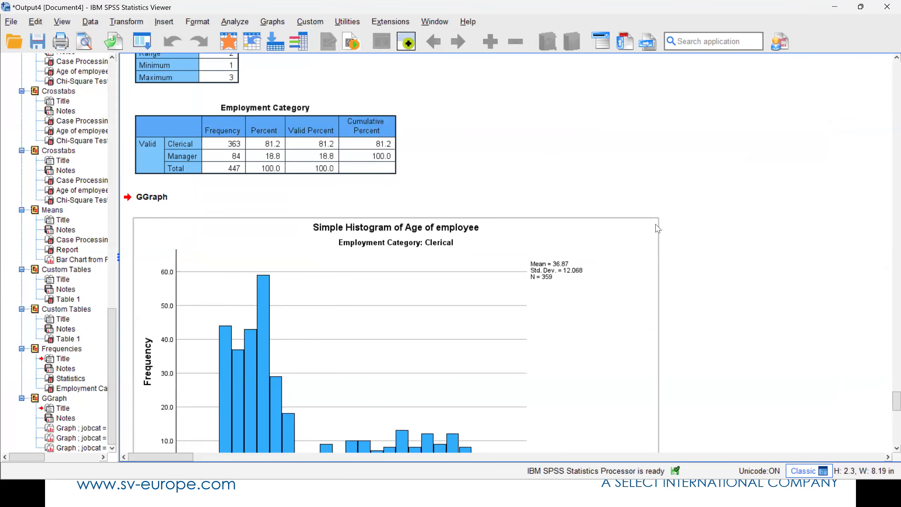
scroll(660, 221, down, 3)
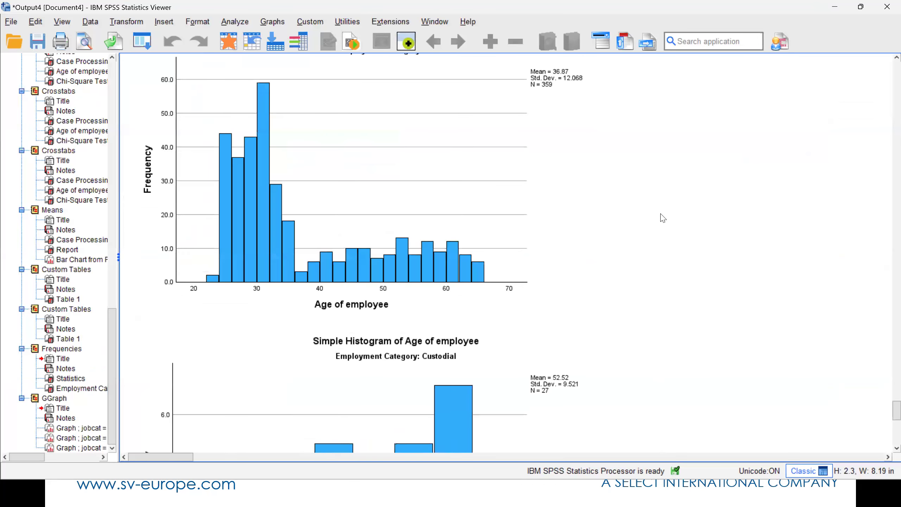
scroll(663, 218, down, 3)
click(404, 212)
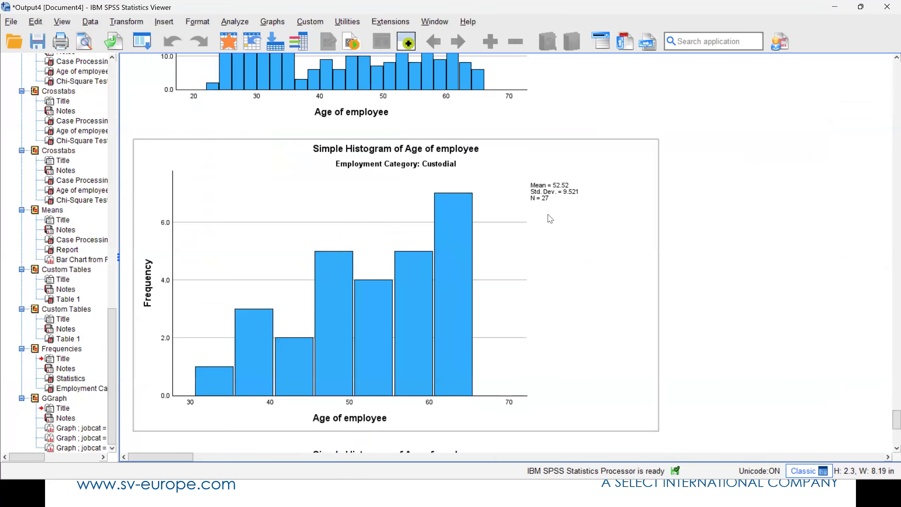
click(738, 209)
scroll(736, 211, down, 5)
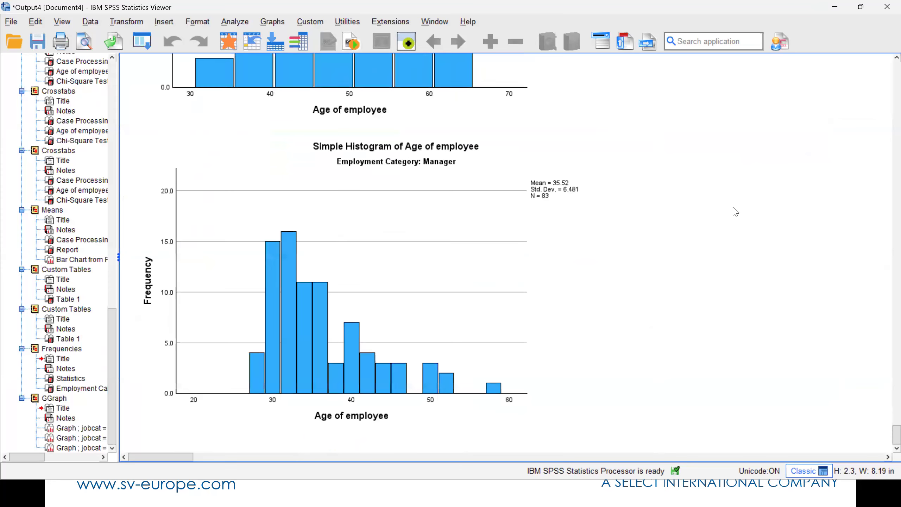
Step: Turn off the file split by setting it to analyze all cases without creating groups
click(151, 54)
click(159, 79)
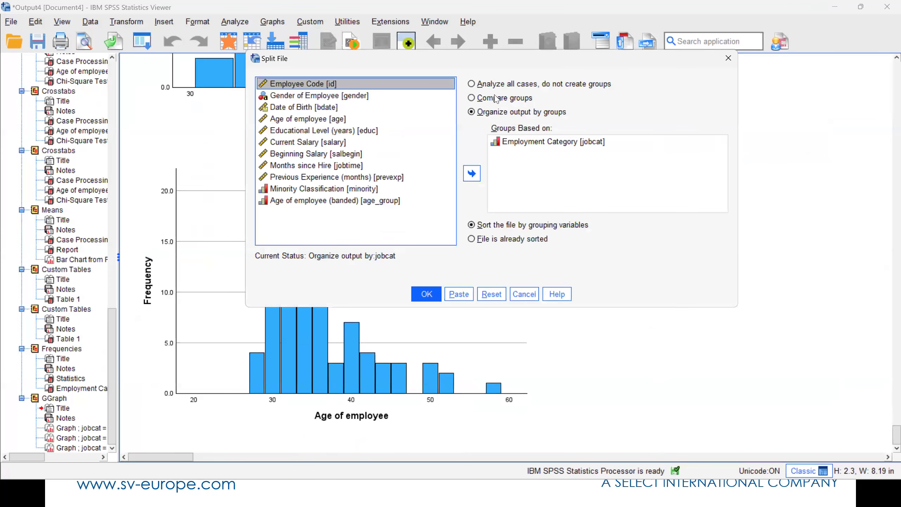
click(495, 87)
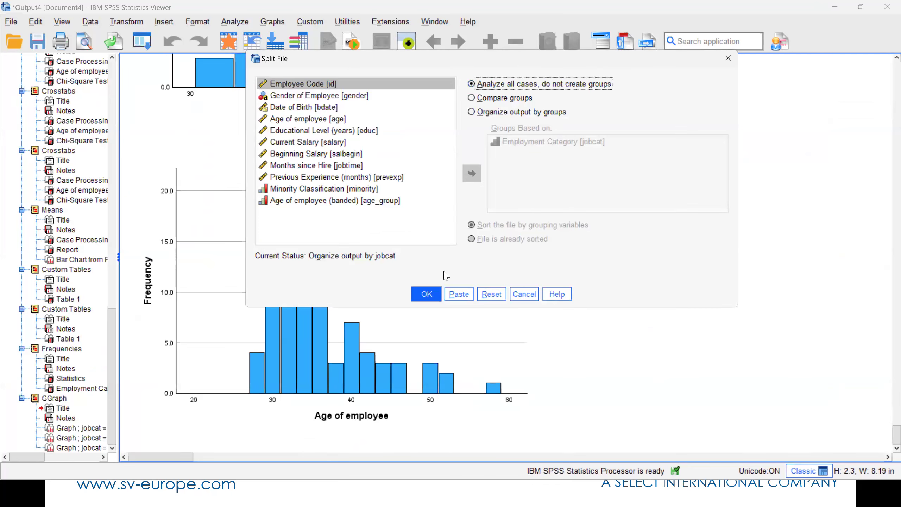
click(424, 294)
Step: Rerun the simple histogram of Age of employee for the unsplit file and view the new chart
click(148, 49)
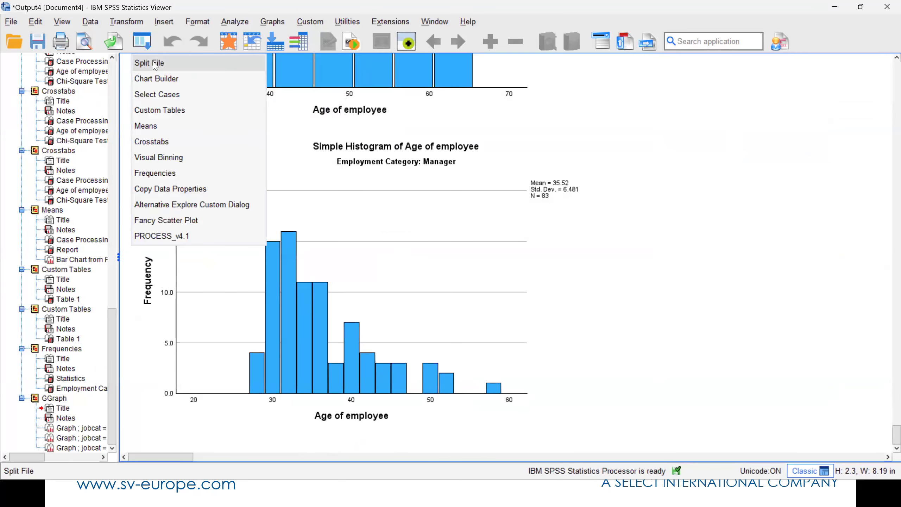
click(159, 79)
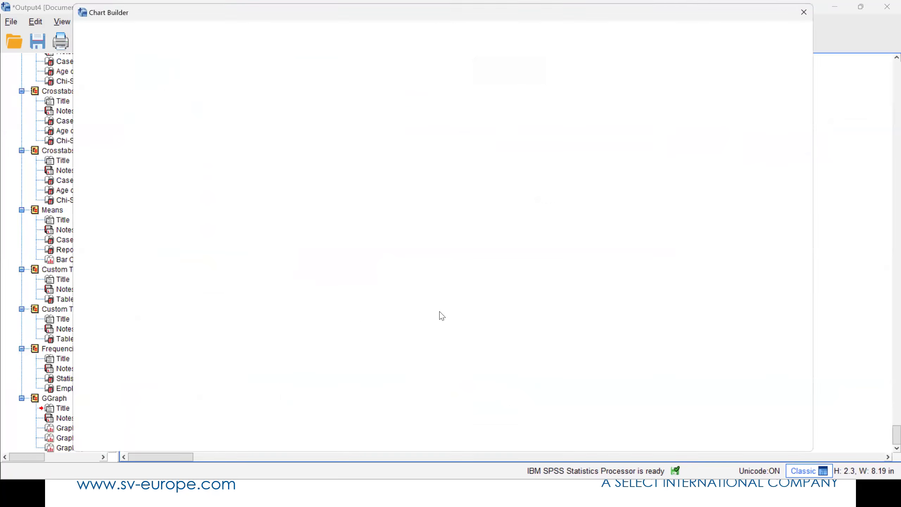
click(269, 447)
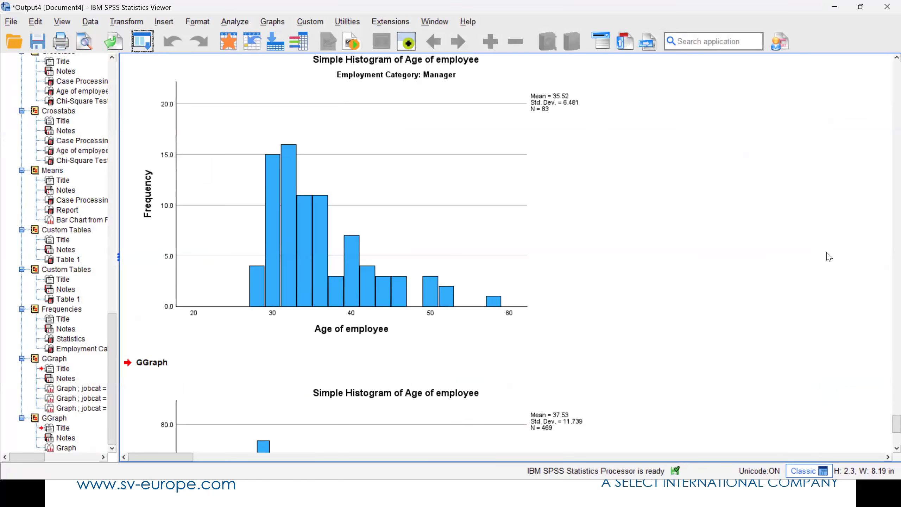
click(497, 200)
click(763, 312)
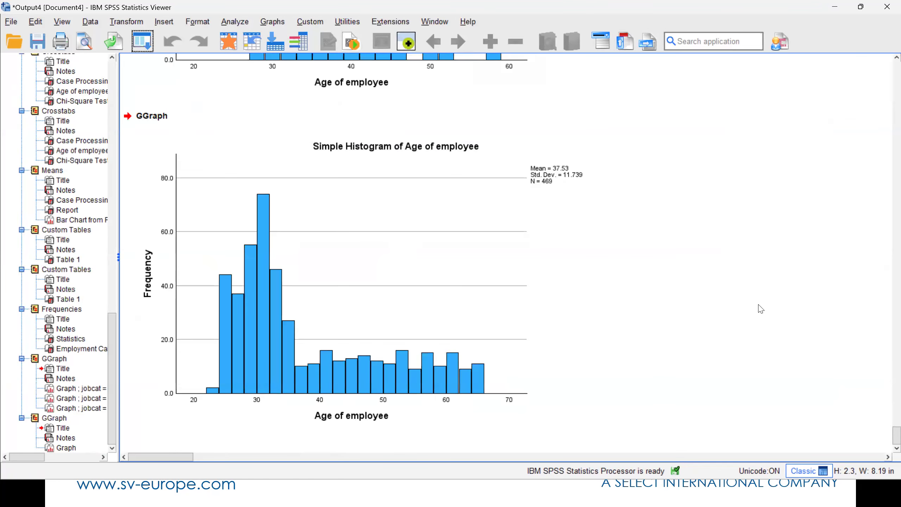
Step: Reset Chart Builder and create a stacked bar chart of Employment Category stacked by Age of employee (banded)
click(141, 42)
click(149, 64)
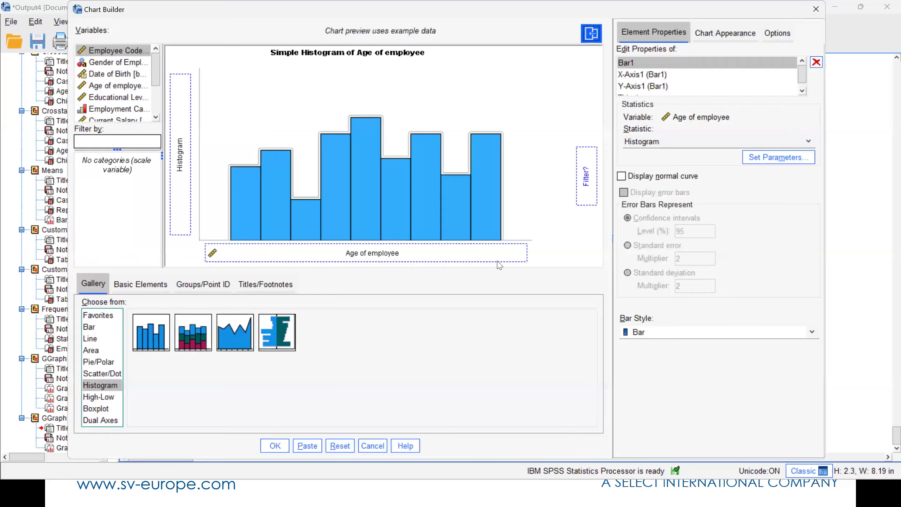
click(340, 446)
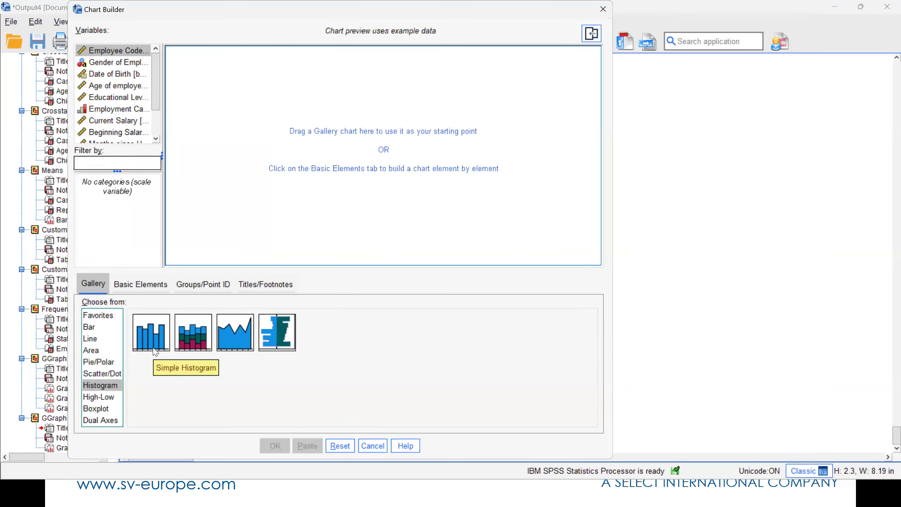
click(89, 327)
drag(234, 332, 383, 156)
drag(116, 108, 305, 250)
drag(158, 105, 541, 66)
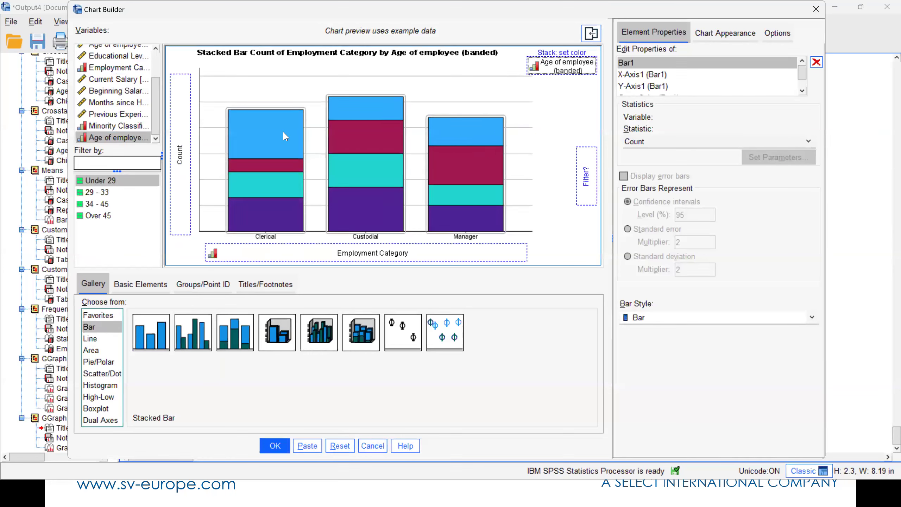
click(277, 446)
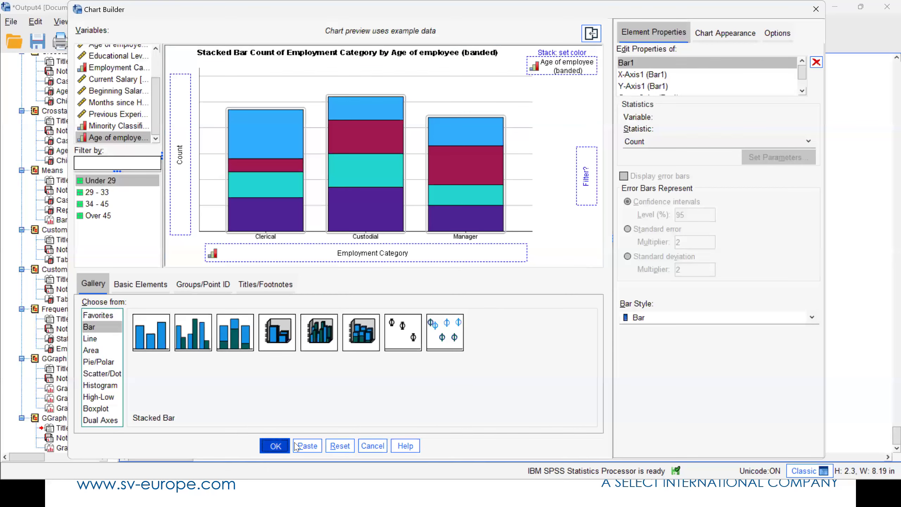
Step: Open the new stacked bar chart in the Chart Editor and scale its bars to 100%
scroll(673, 254, down, 5)
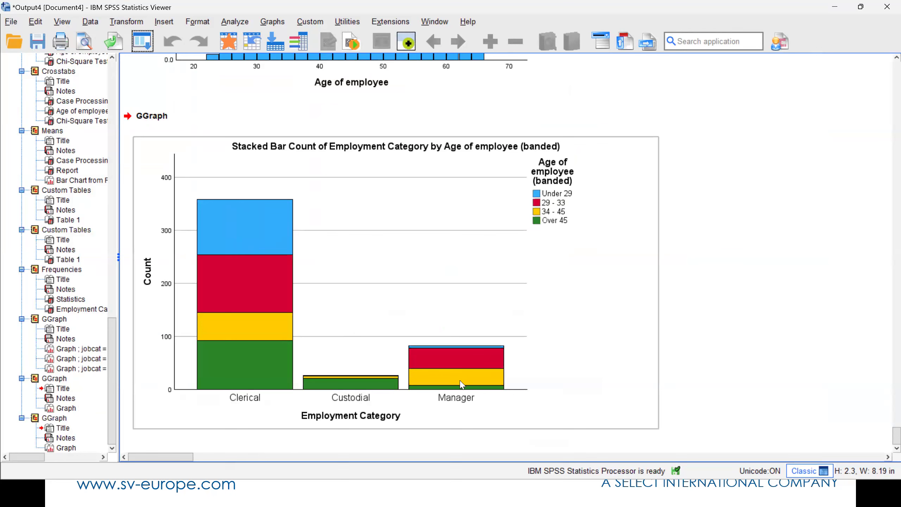
click(370, 253)
double_click(370, 253)
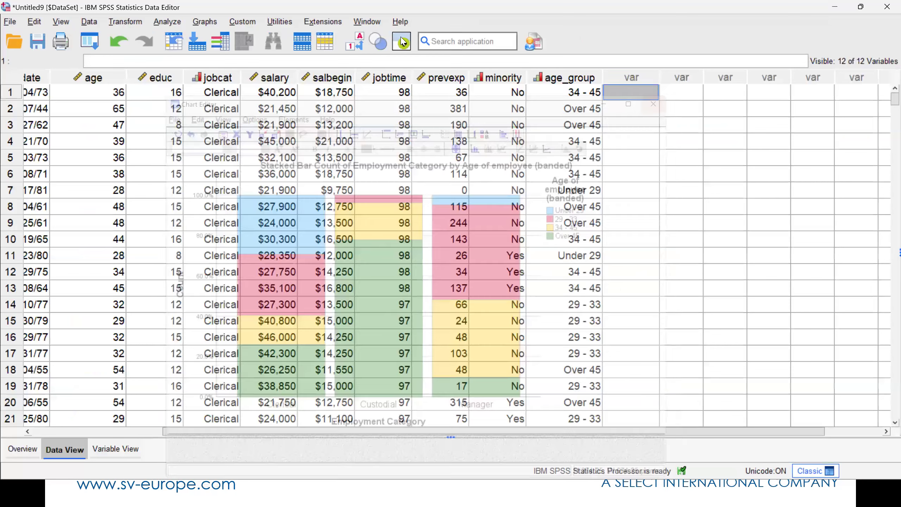
Step: Recall Chart Builder from the output window and set the stacked bars' statistic to Percentage with denominator Total for Each X-Axis Category
click(367, 21)
key(Return)
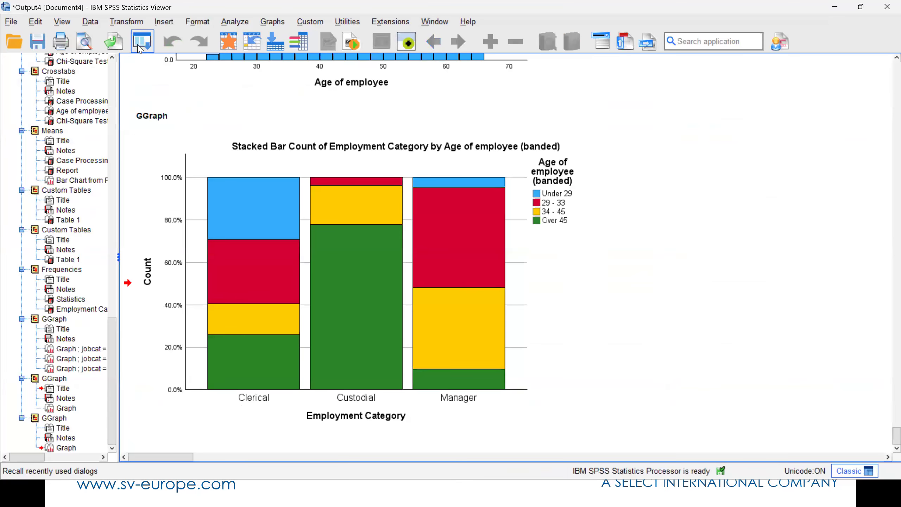
click(146, 48)
key(Return)
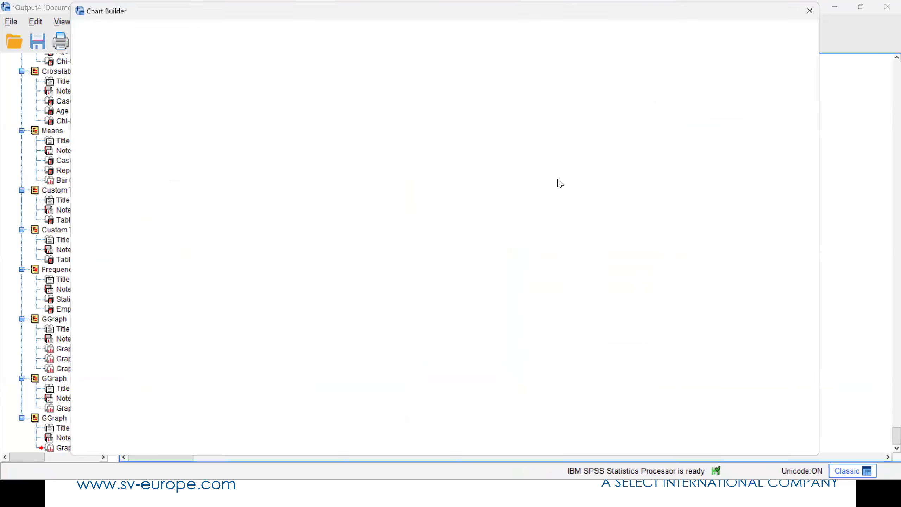
click(740, 143)
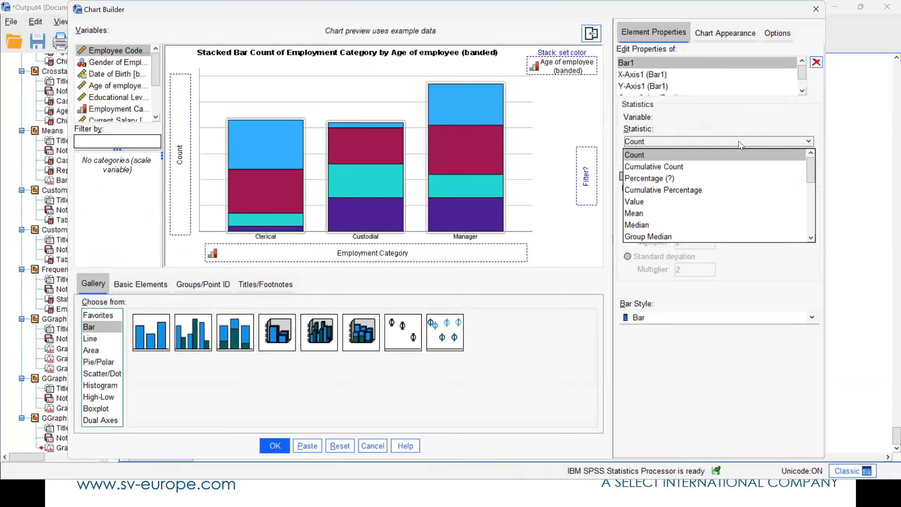
click(668, 177)
click(753, 156)
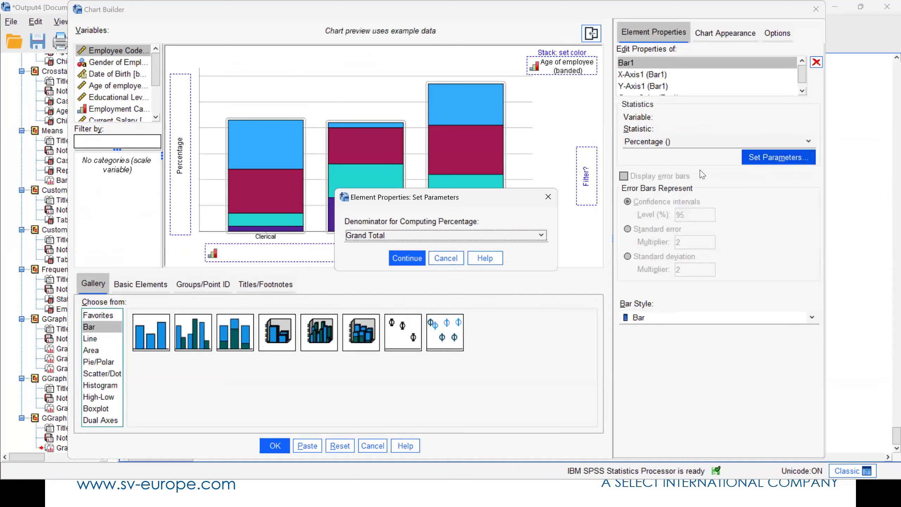
click(415, 236)
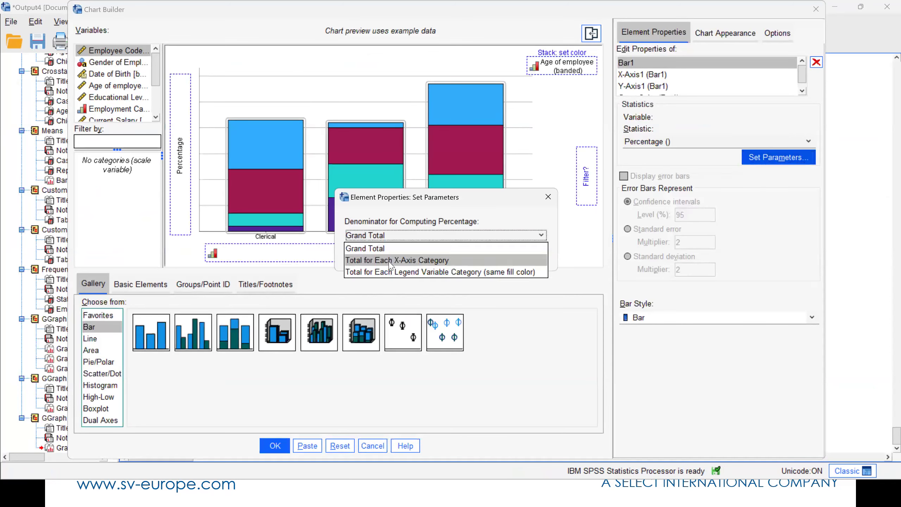
click(391, 265)
click(408, 258)
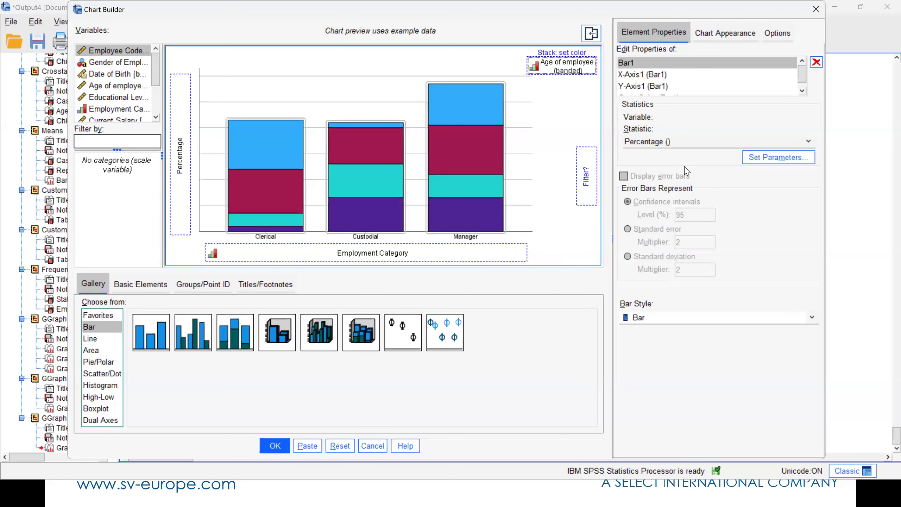
Step: Change the Category 2 colour in the chart appearance settings to light red (237, 75, 75)
click(724, 34)
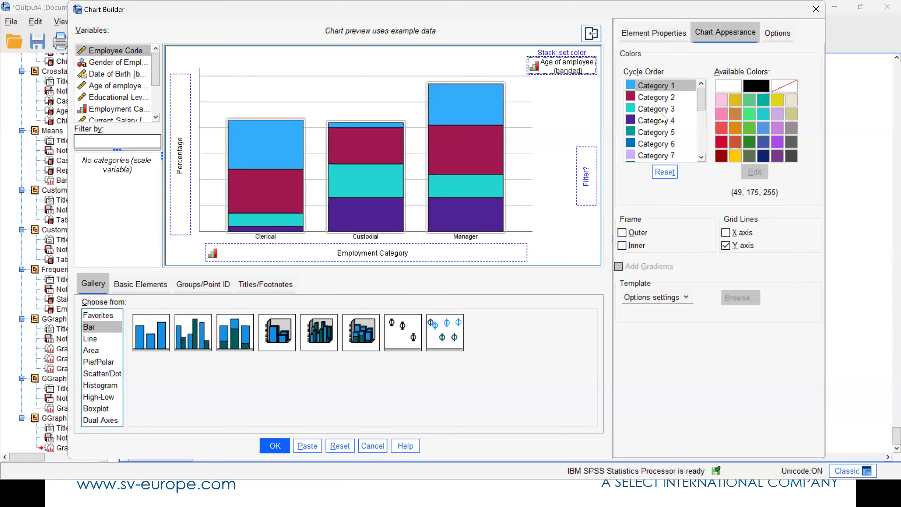
click(655, 97)
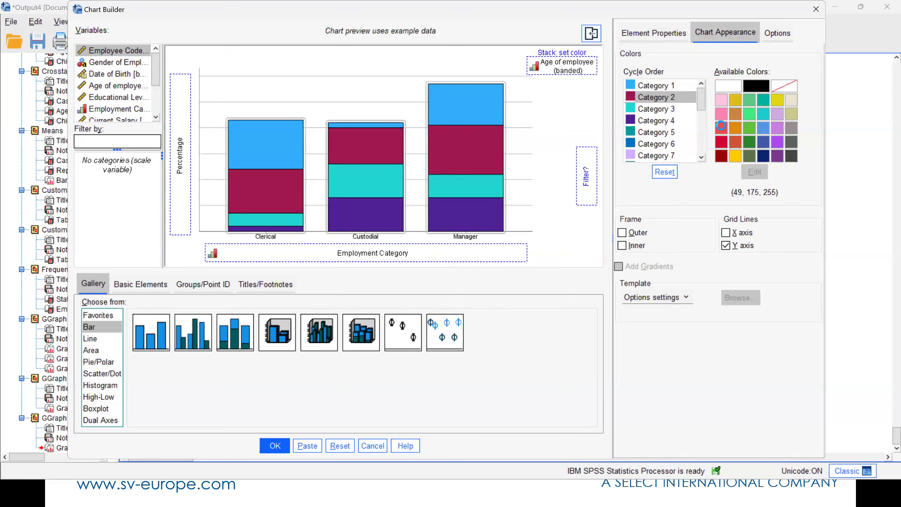
click(721, 125)
click(656, 109)
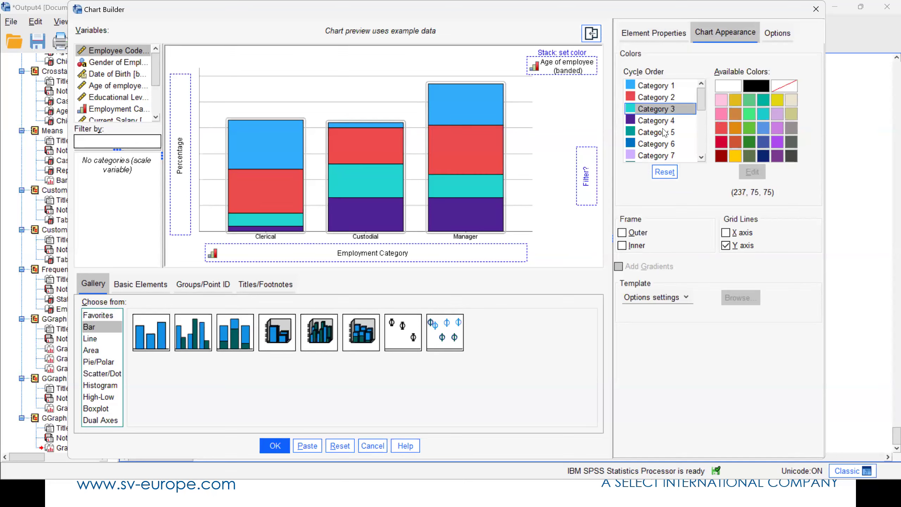
Step: Apply the user-specified chart template Lollipop5.sgt from SE Demos\Chart Looks, accepting the appearance reset, and generate the stacked bar chart
click(661, 298)
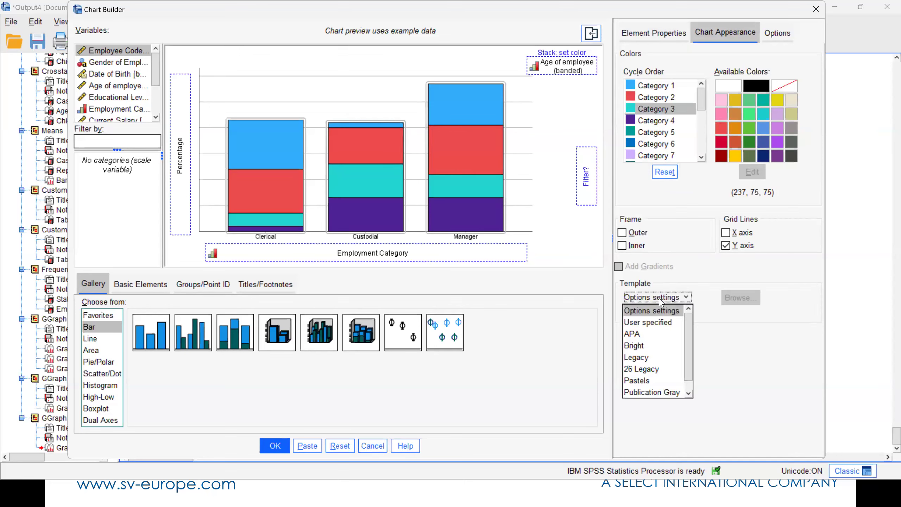
click(654, 322)
click(434, 256)
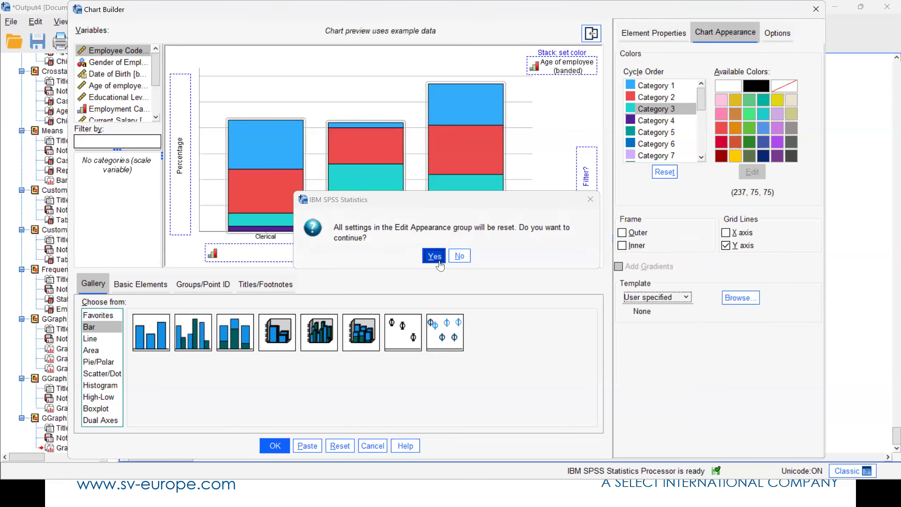
click(736, 304)
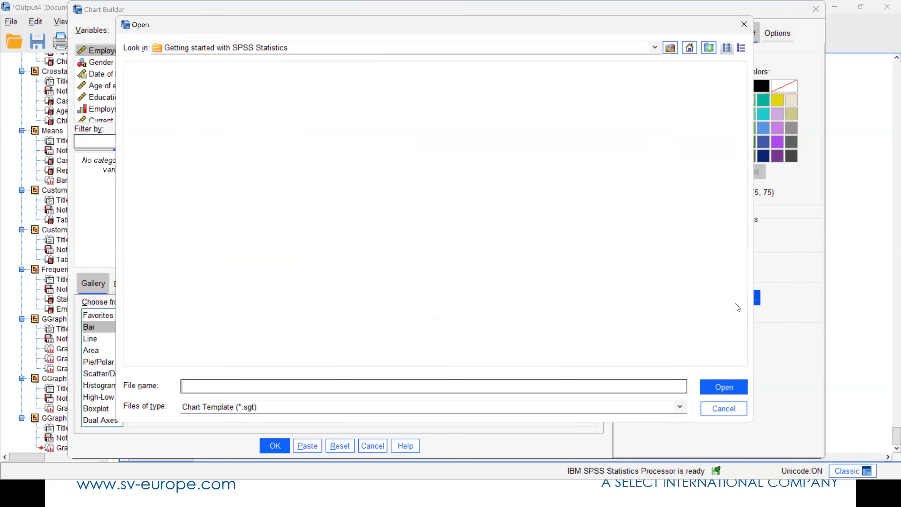
click(298, 49)
scroll(306, 68, up, 3)
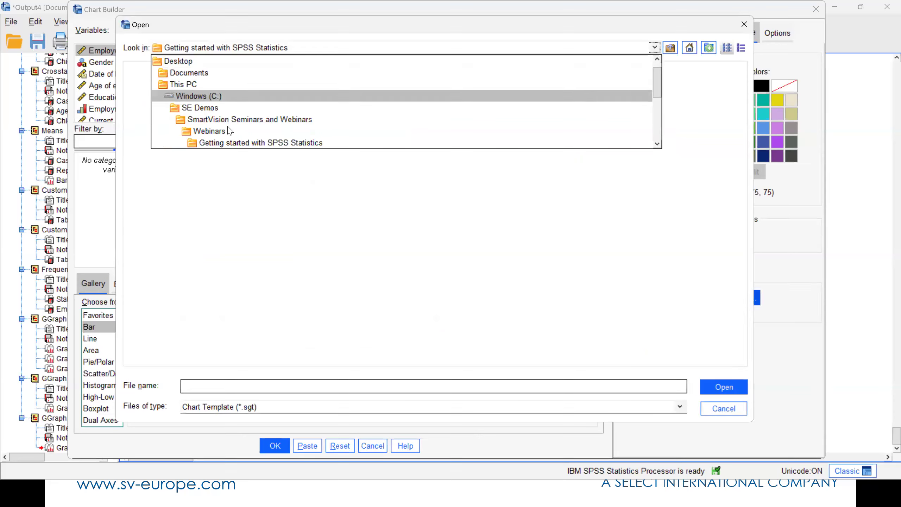
click(210, 108)
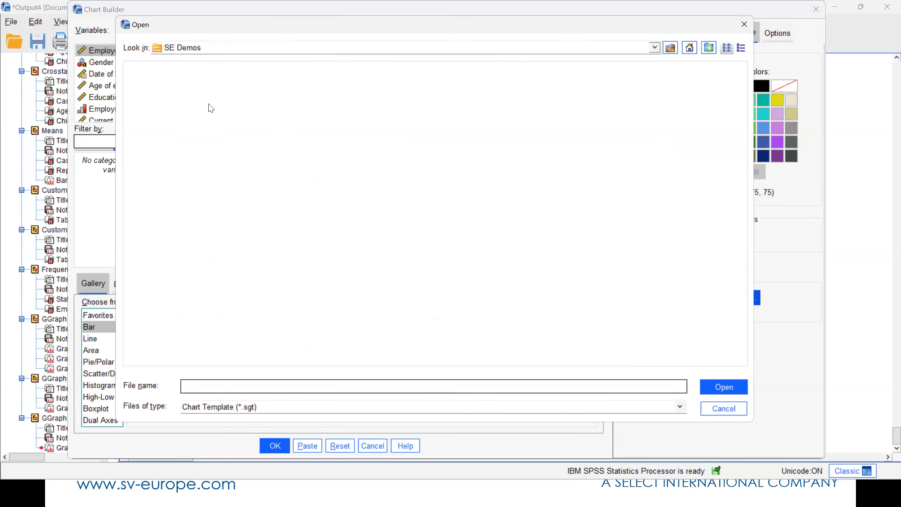
double_click(306, 231)
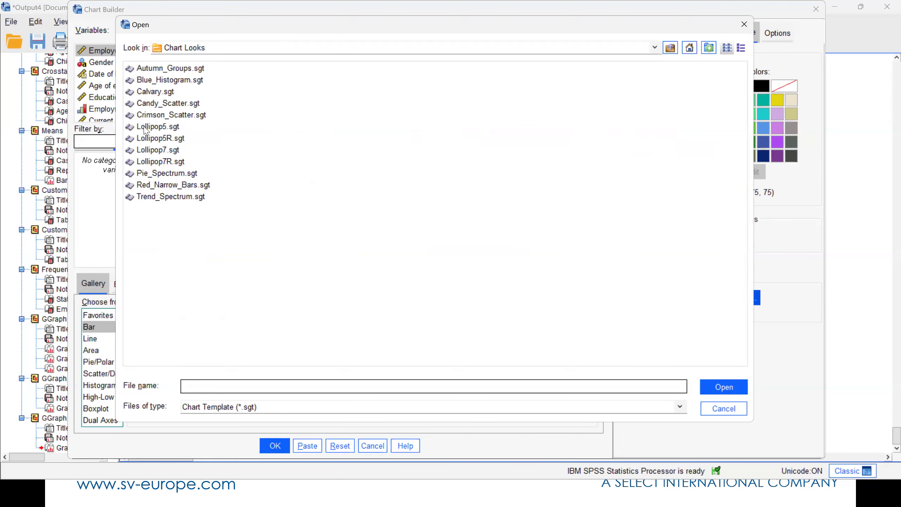
click(148, 127)
click(725, 387)
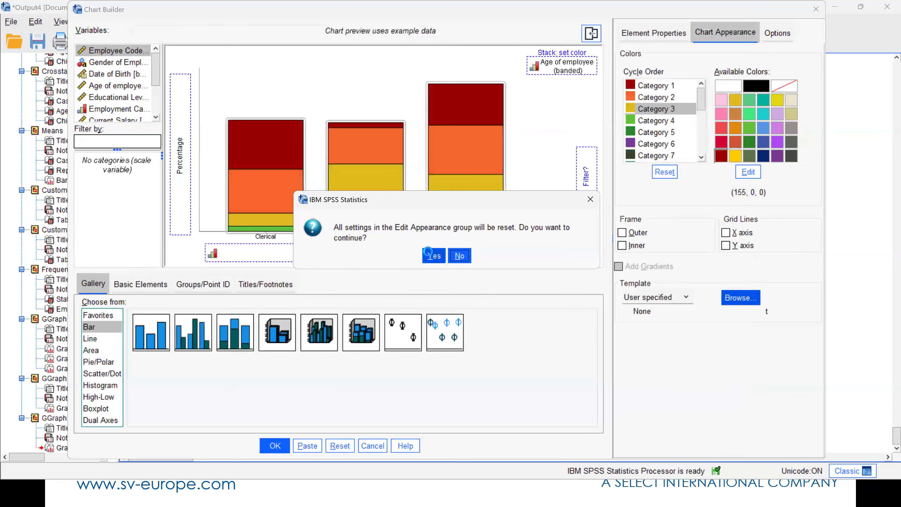
click(430, 255)
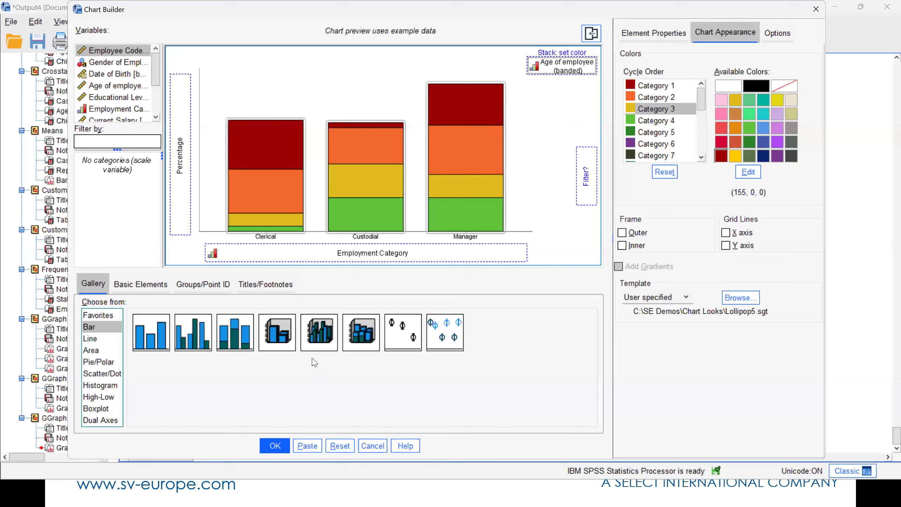
click(274, 445)
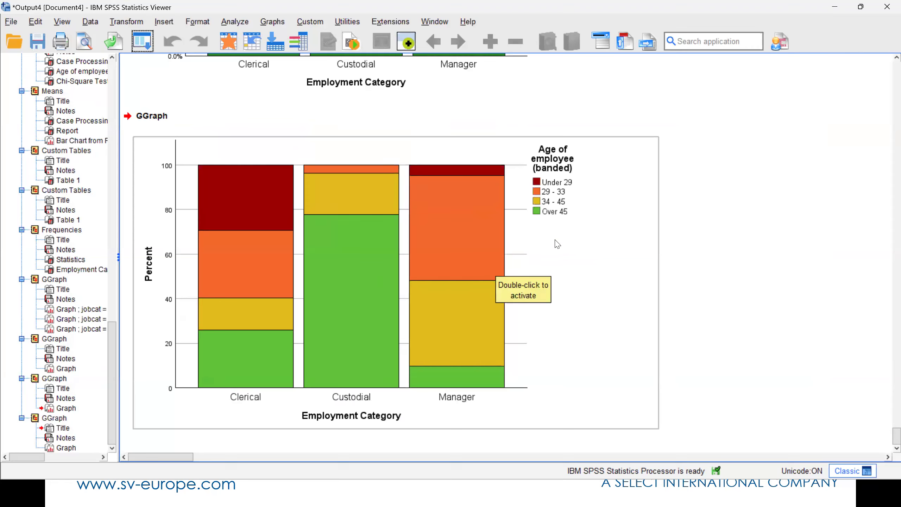
Step: Copy the new stacked percentage chart as a Microsoft Office Graphics Object and switch to the PowerPoint slide show
right_click(615, 196)
mouse_move(633, 201)
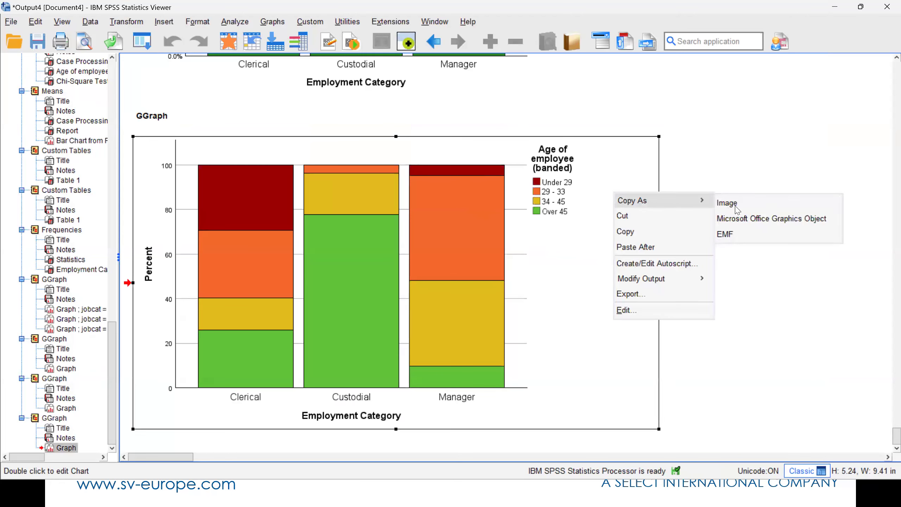
click(737, 219)
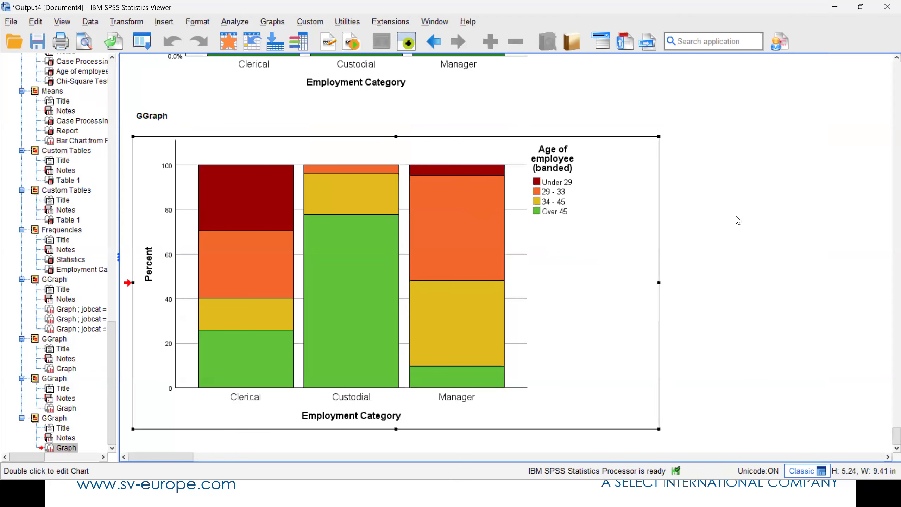
key(alt+Tab)
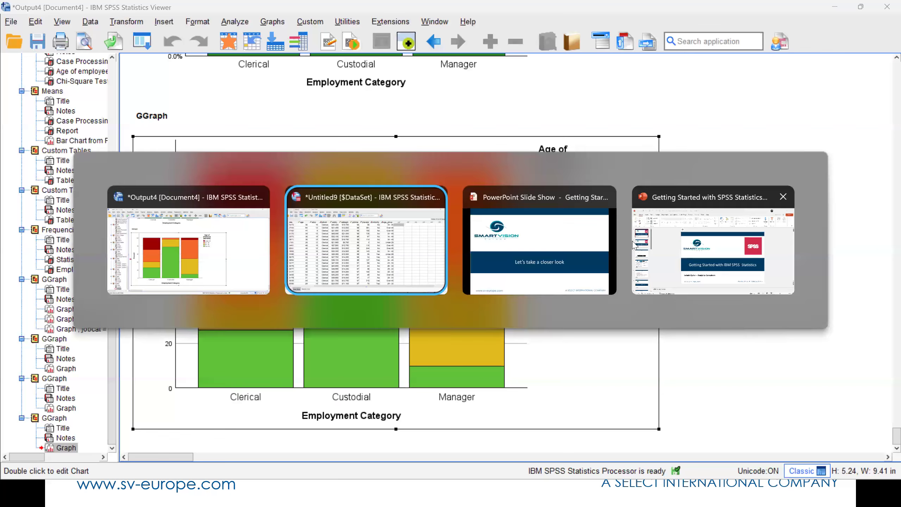
click(540, 249)
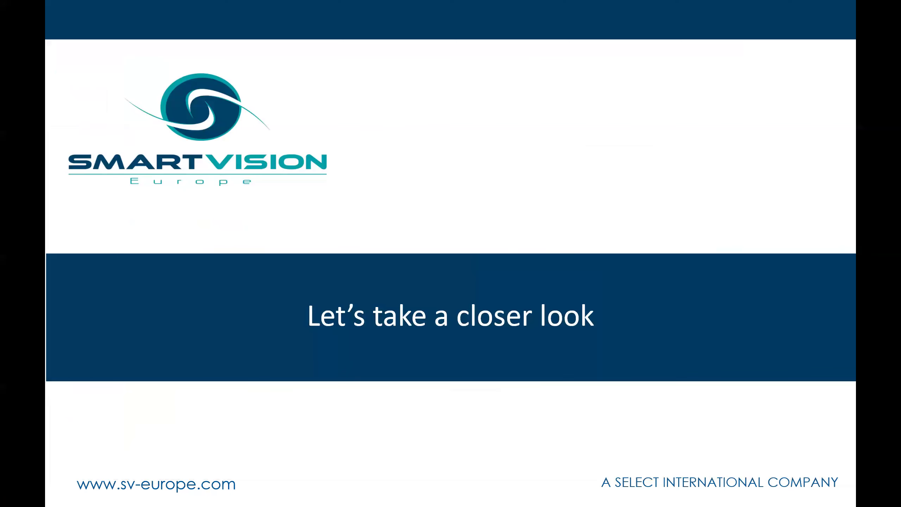
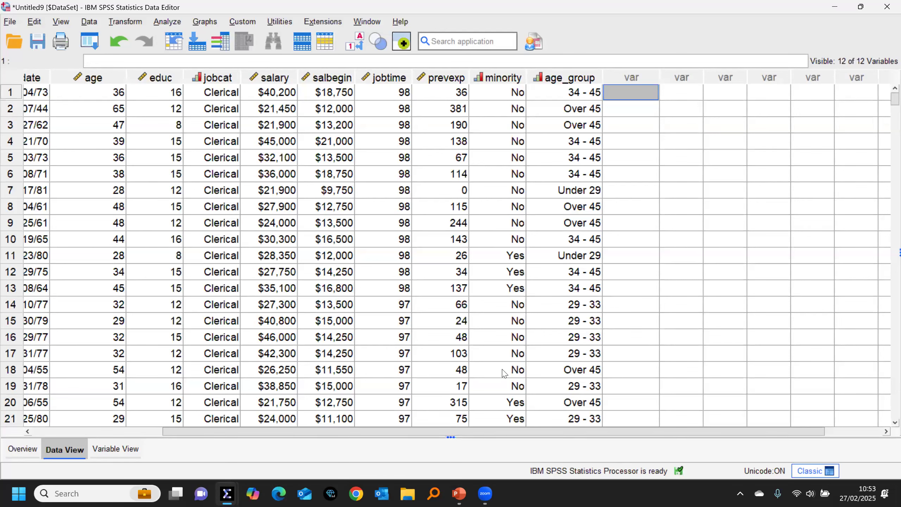
Step: Recall the Means analysis of Current Salary by Age of employee (banded) and paste its syntax into the Syntax Editor
click(89, 46)
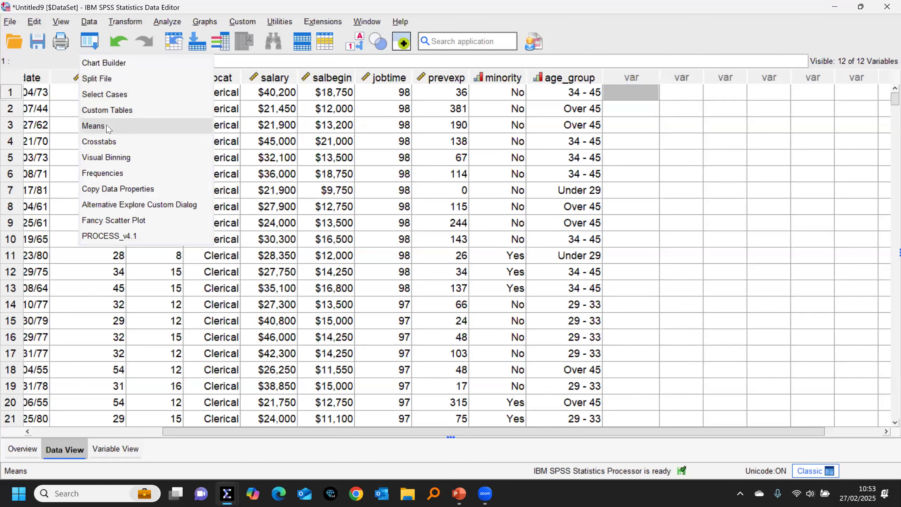
click(93, 125)
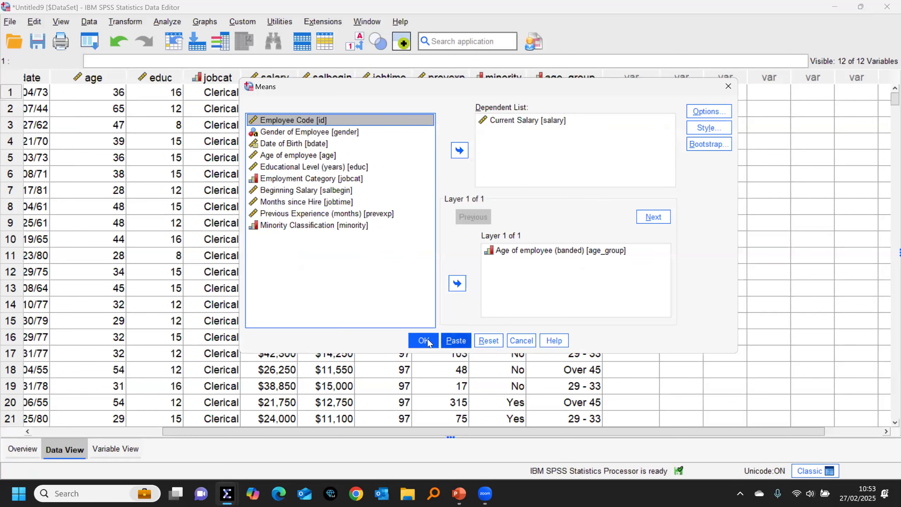
click(455, 340)
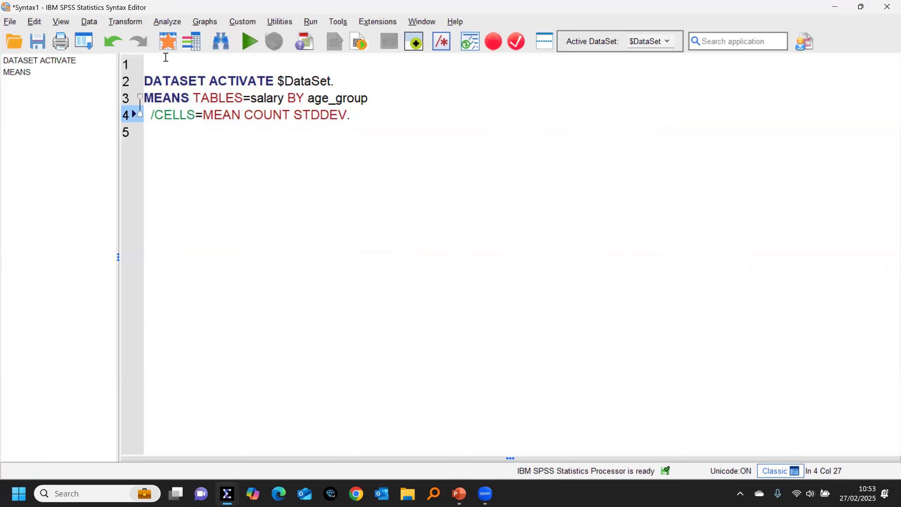
Step: Recall the Crosstabs analysis of age_group by salary and paste its syntax below the MEANS command
click(85, 43)
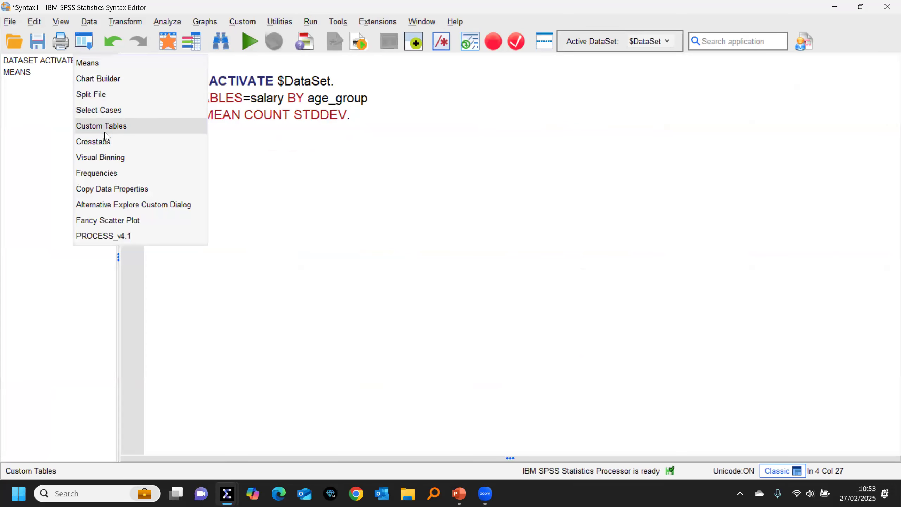
click(103, 141)
click(403, 398)
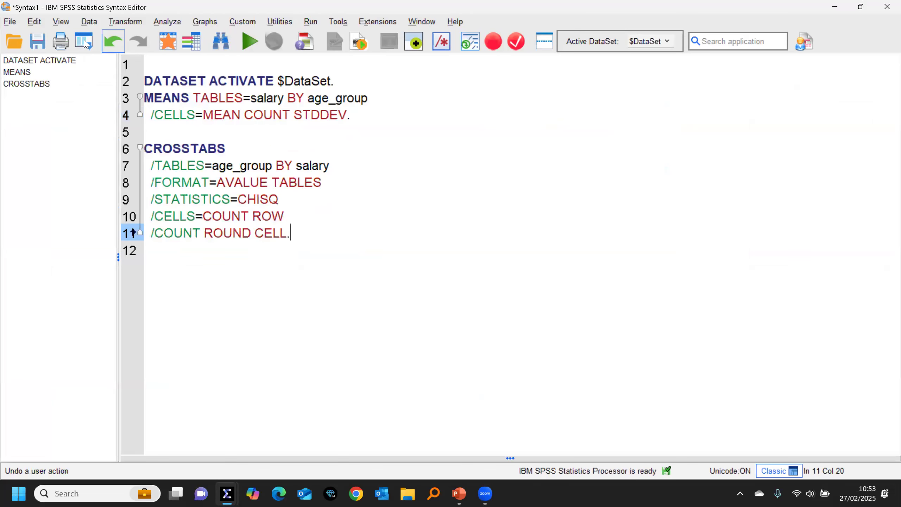
Step: Replace the Frequencies variable Age of employee with Minority Classification and Age of employee (banded), and paste the syntax
click(85, 44)
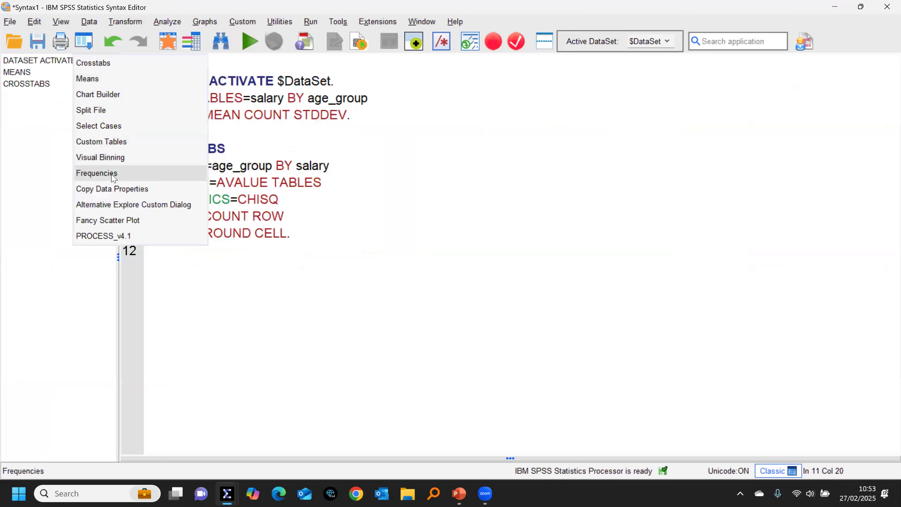
click(96, 173)
click(429, 70)
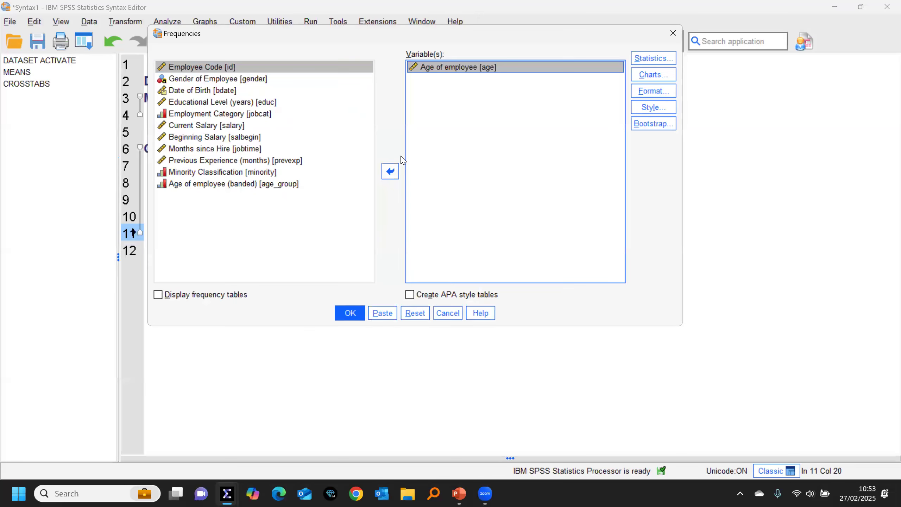
click(391, 172)
click(238, 186)
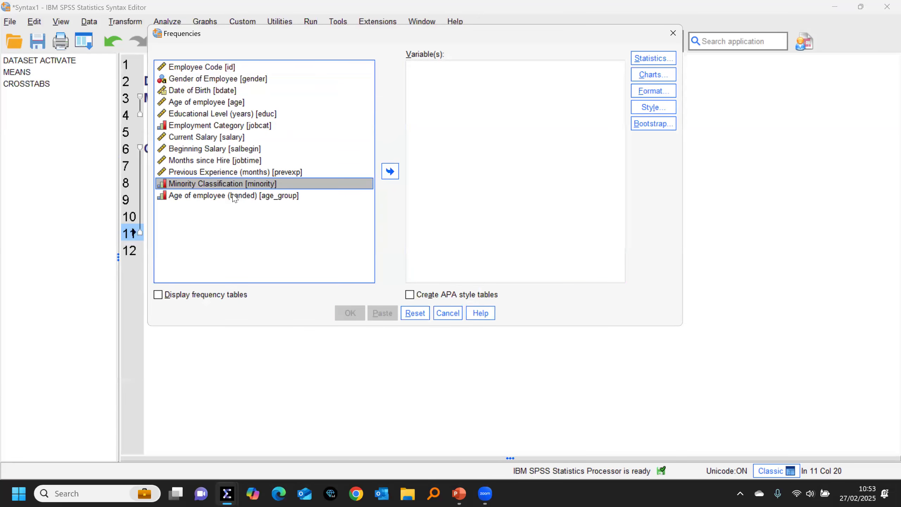
shift+click(234, 198)
click(392, 174)
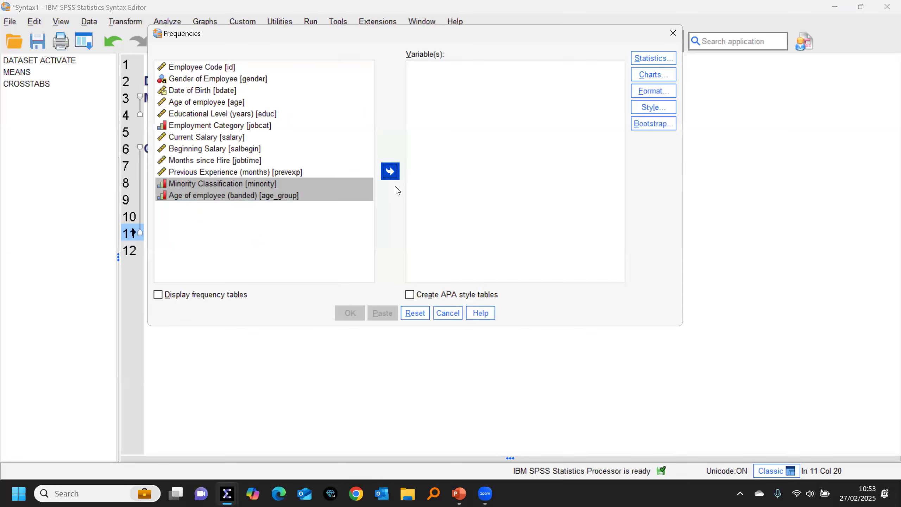
click(383, 313)
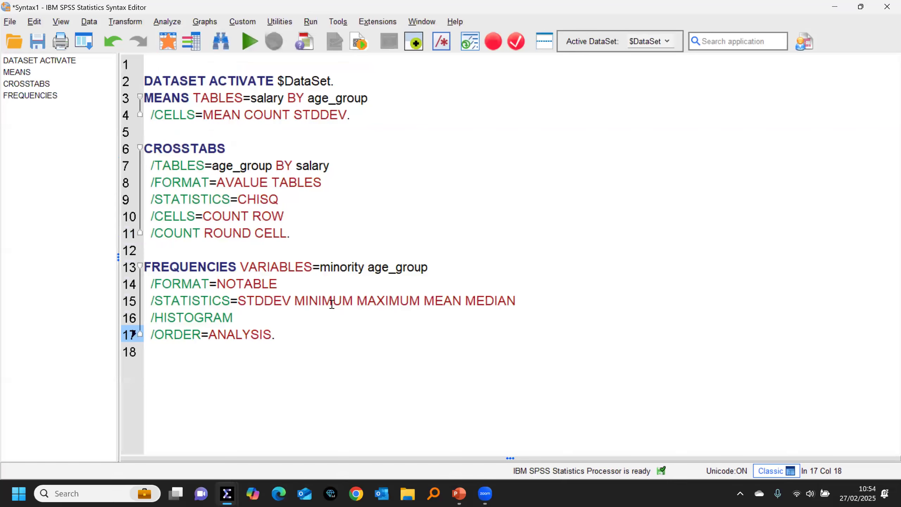
Step: Run all the pasted syntax from DATASET ACTIVATE through the FREQUENCIES command as one selection
drag(275, 335, 144, 81)
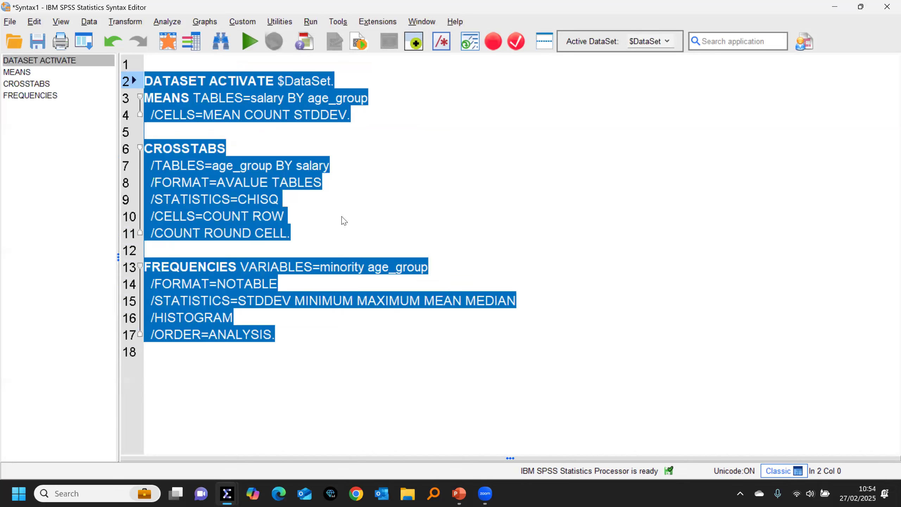
click(249, 42)
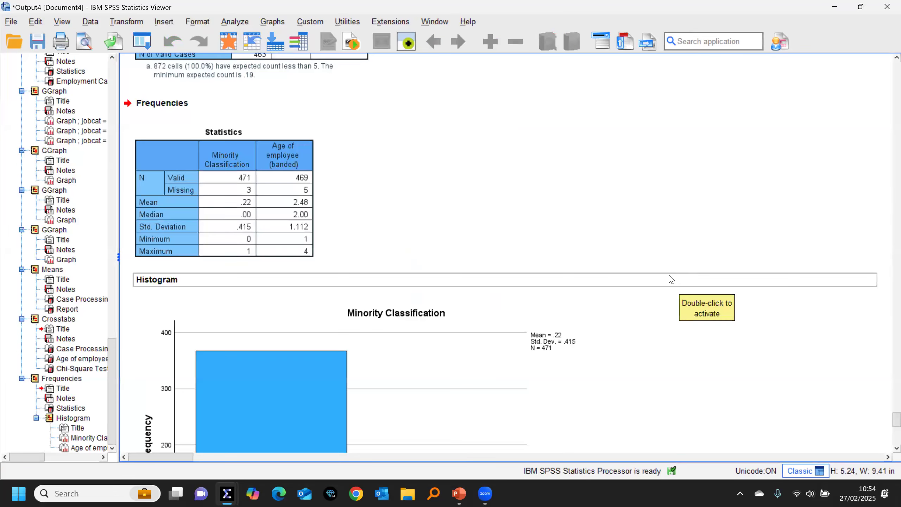
Step: Delete all the accumulated output from the Output4 viewer document
drag(118, 322, 126, 103)
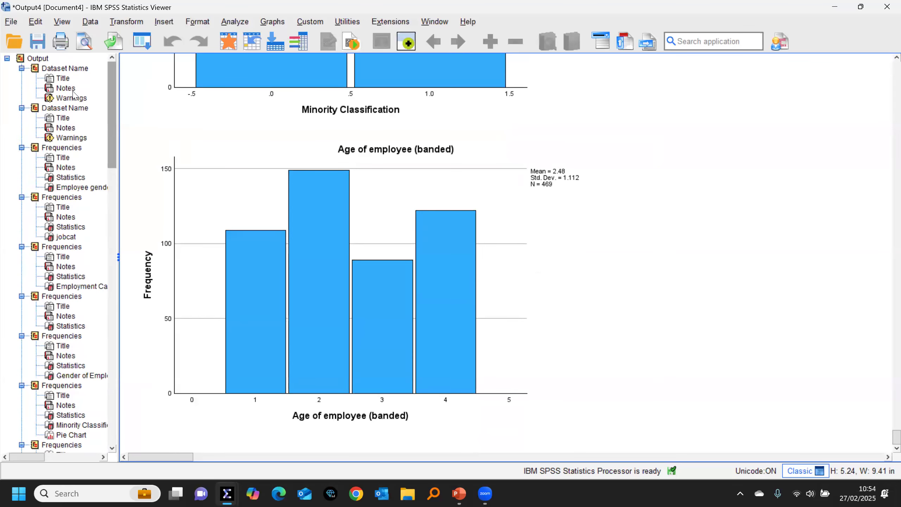
click(23, 60)
key(Delete)
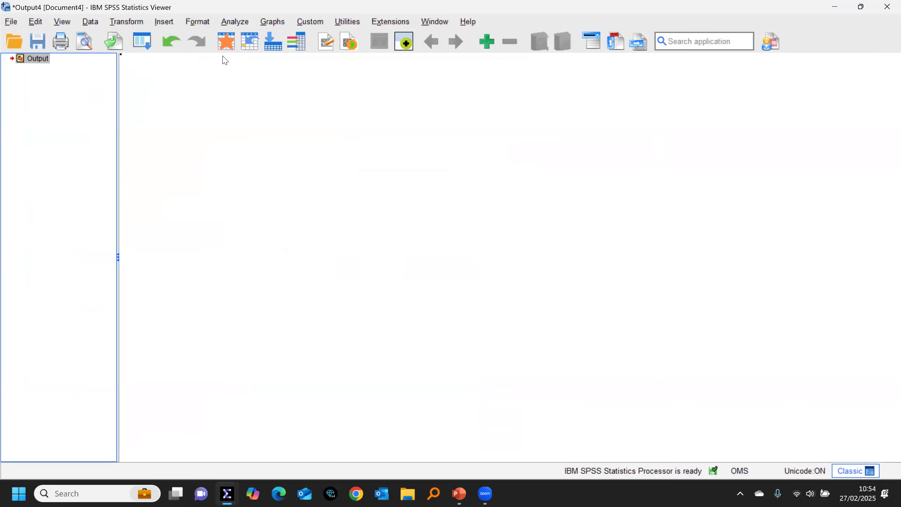
Step: Open the syntax file sample_syntax.sps from the Getting started with SPSS Statistics folder
click(242, 44)
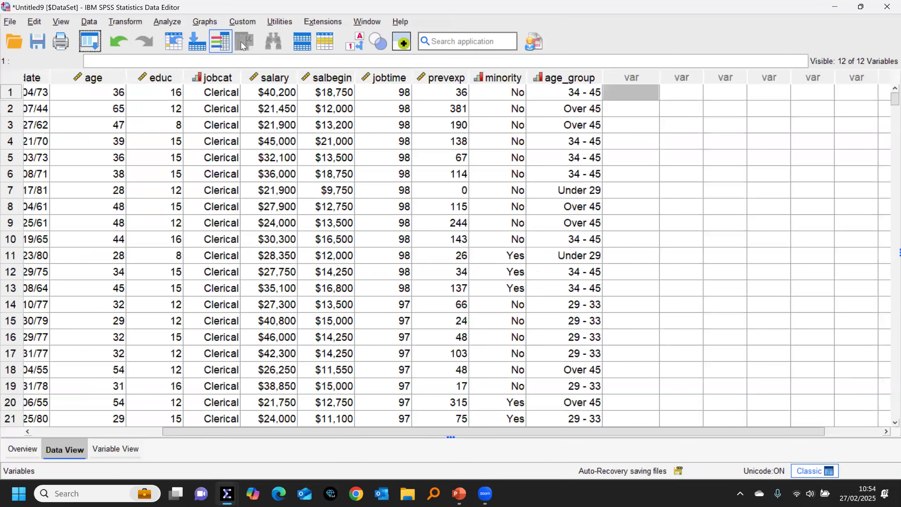
click(13, 22)
mouse_move(38, 54)
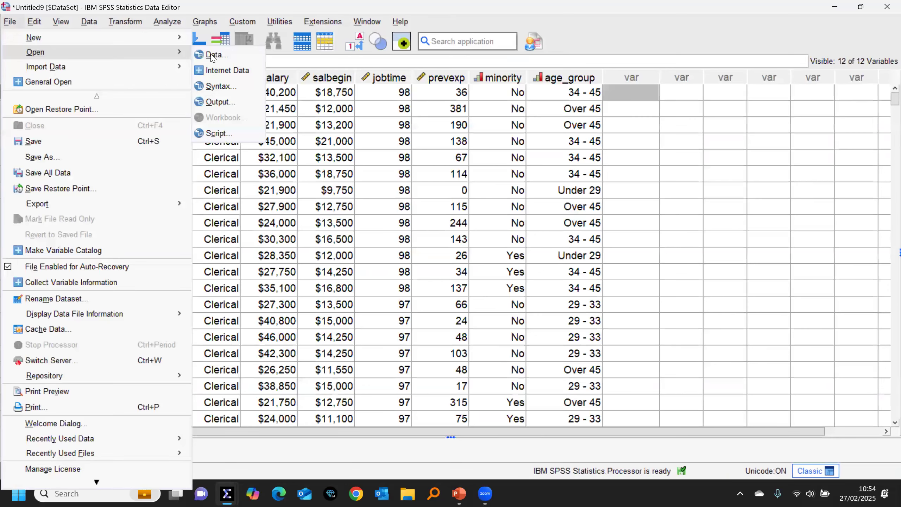
click(222, 85)
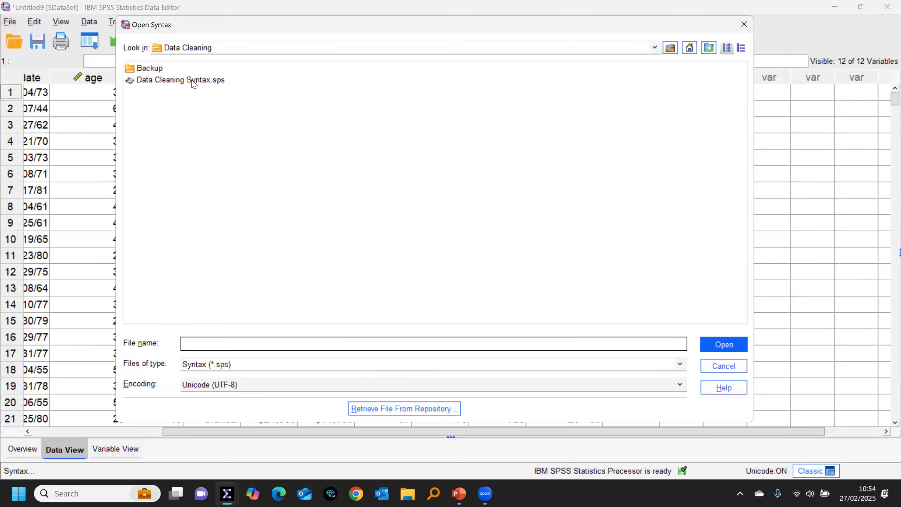
click(670, 48)
click(159, 243)
double_click(159, 255)
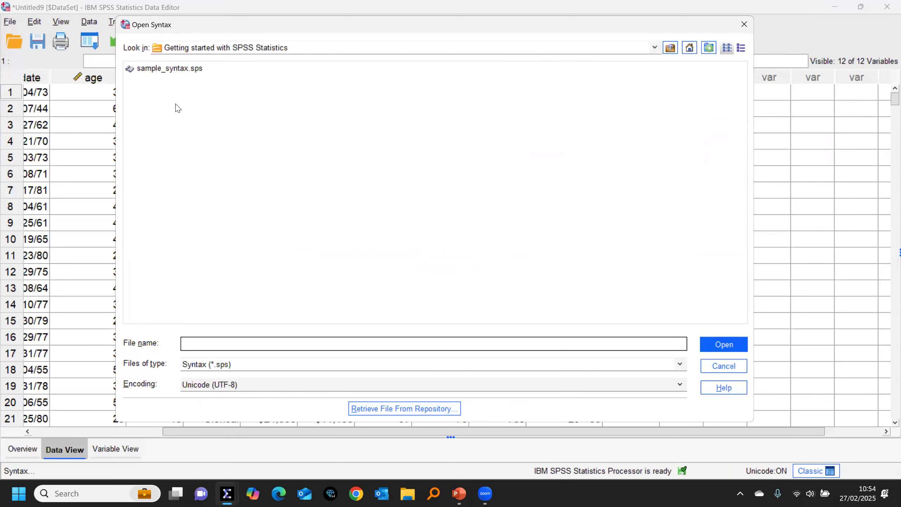
double_click(173, 68)
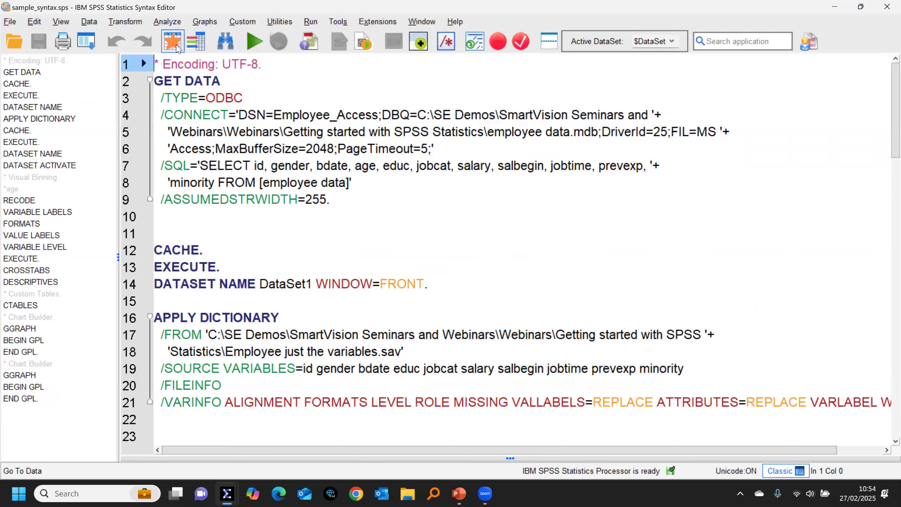
Step: Start a new empty dataset and discard the changes to the current one
click(177, 47)
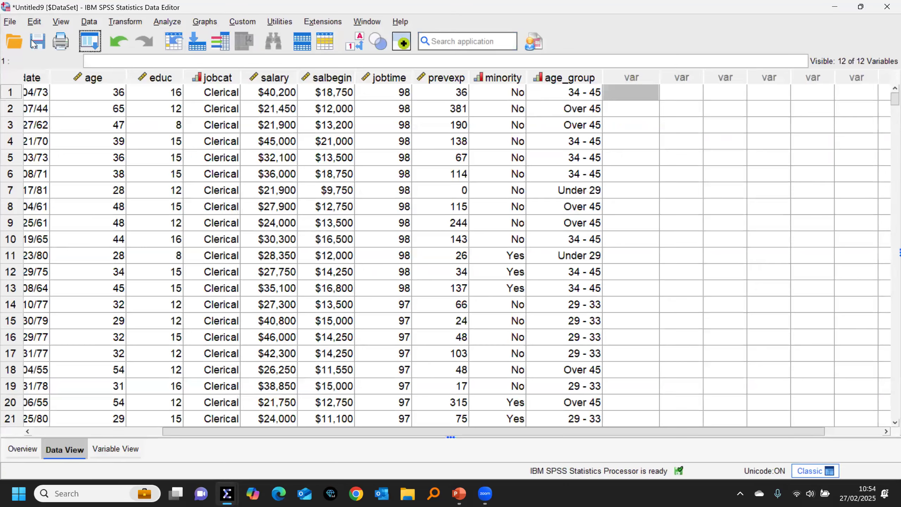
key(alt+f)
mouse_move(180, 38)
click(234, 44)
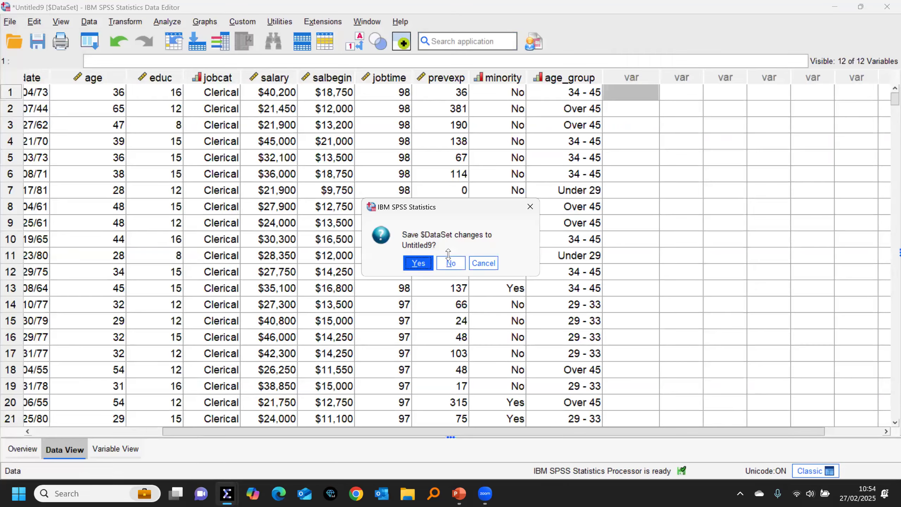
click(450, 262)
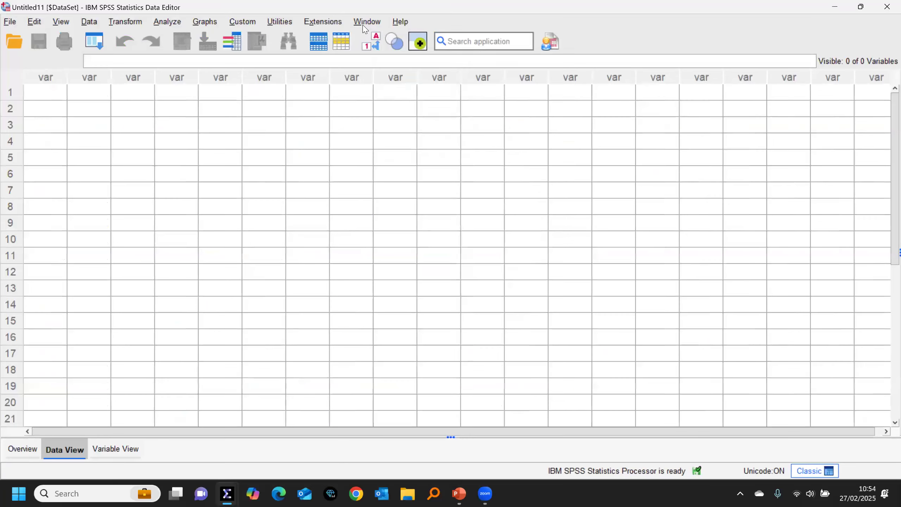
Step: Close the Output4 viewer document without saving its contents
click(367, 22)
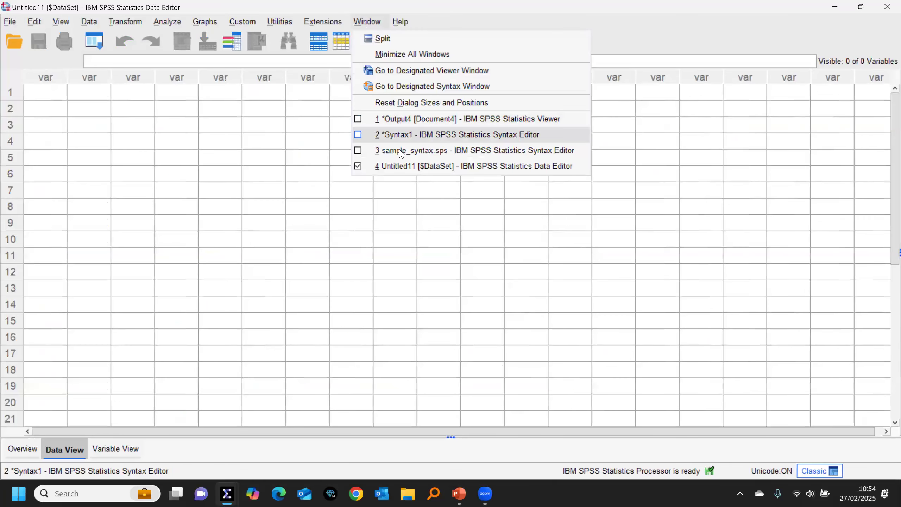
click(406, 119)
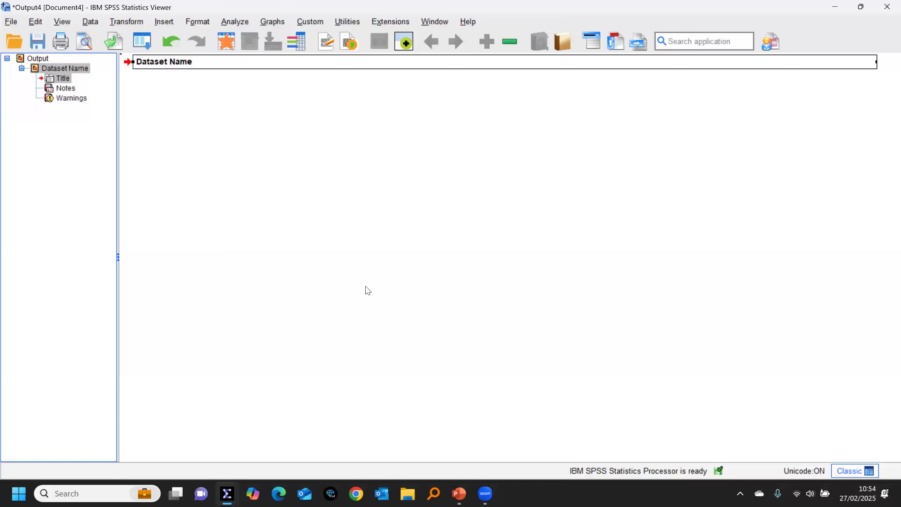
key(alt+F4)
click(284, 261)
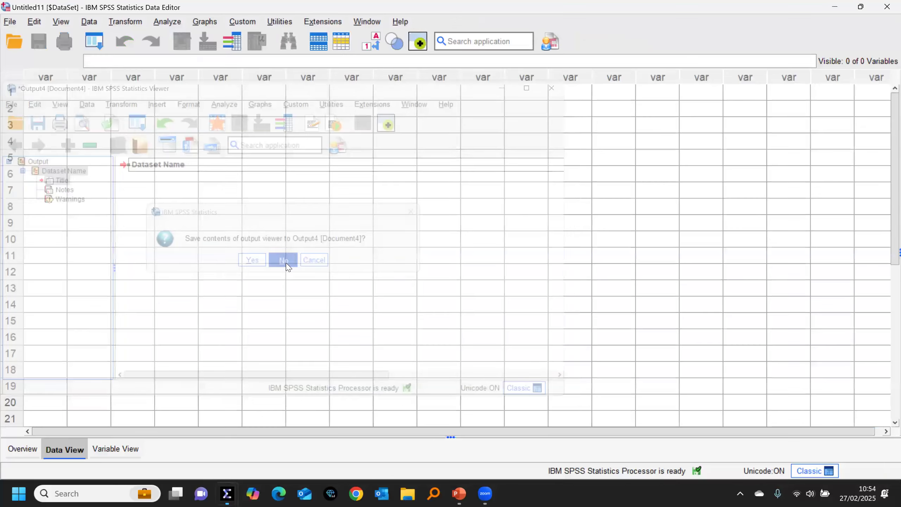
Step: Close the Syntax1 syntax window without saving it
click(367, 22)
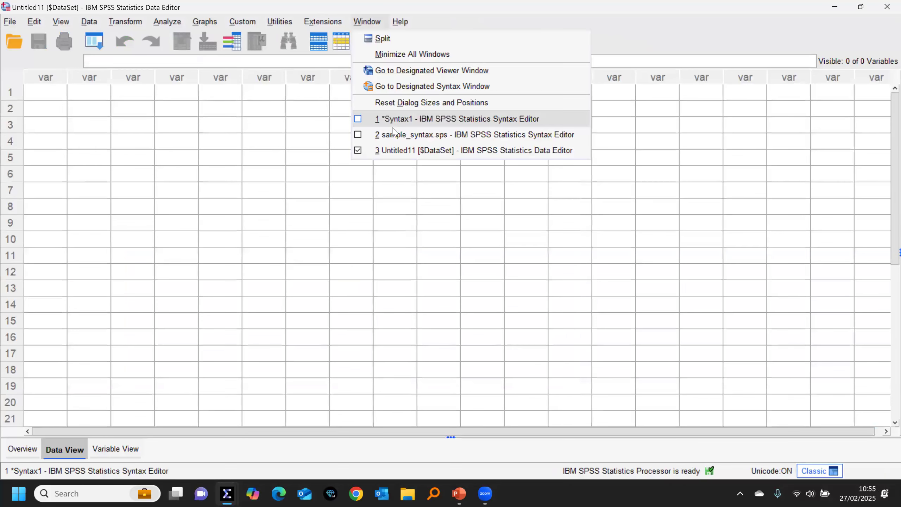
click(394, 119)
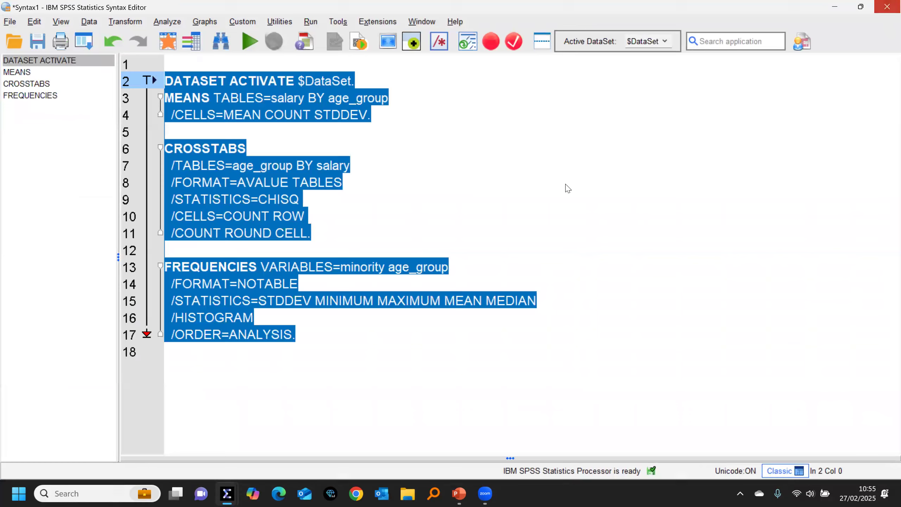
key(alt+F4)
click(451, 261)
Step: Run all the commands in sample_syntax.sps
click(367, 22)
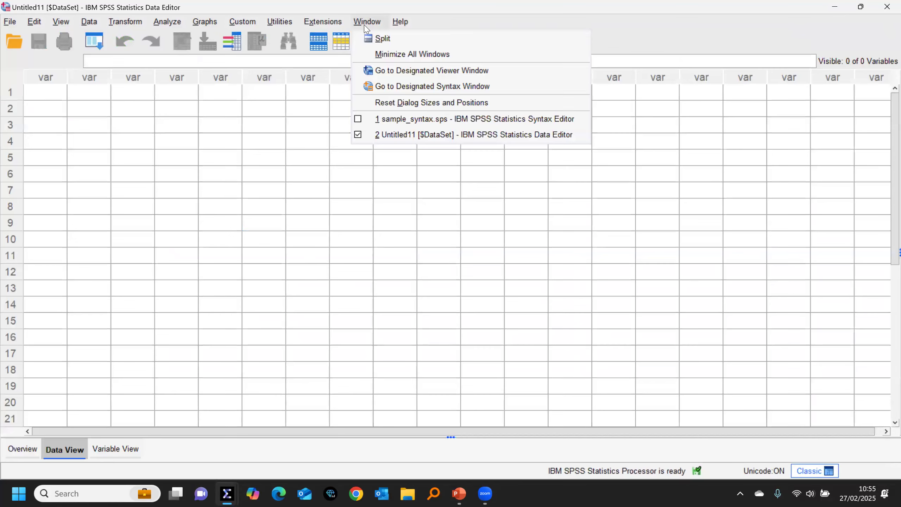
click(387, 119)
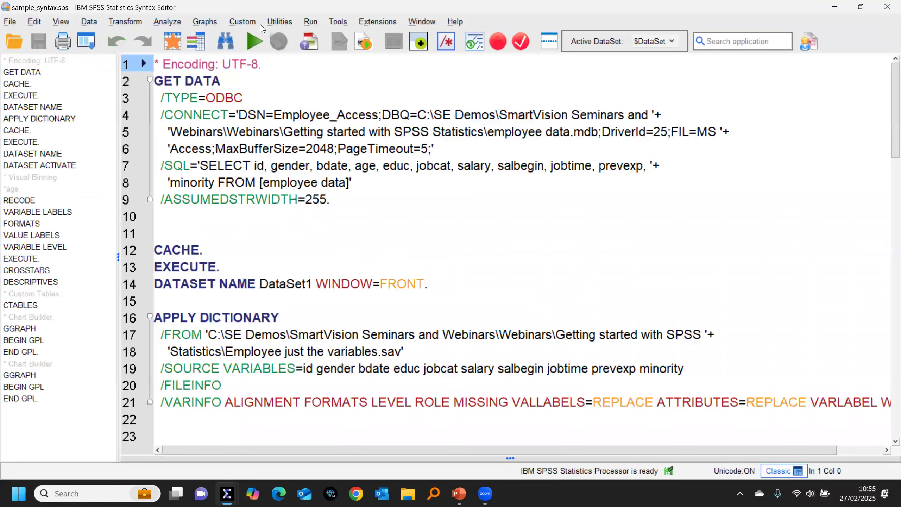
click(309, 22)
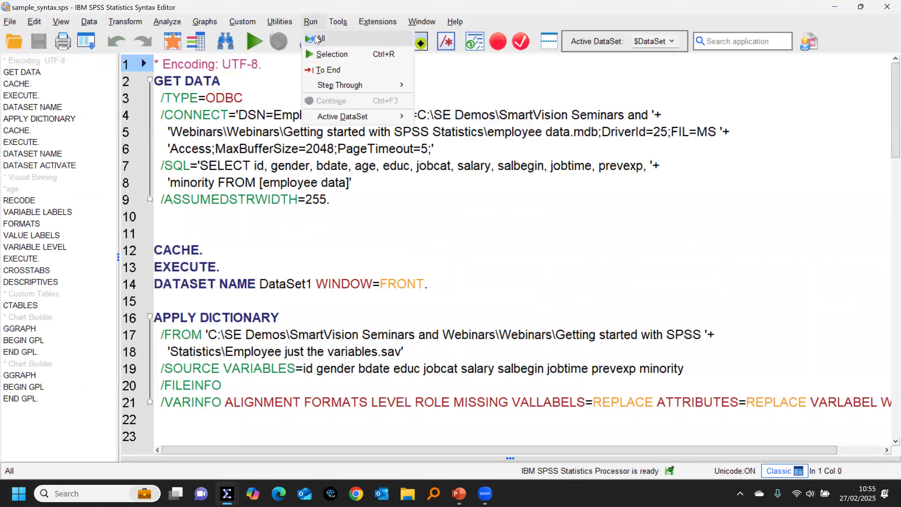
click(317, 38)
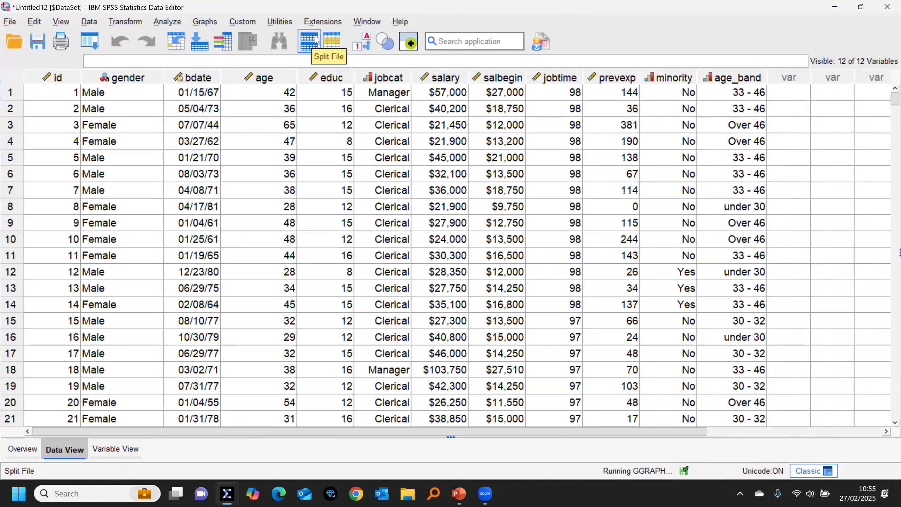
Step: Maximize the new Output5 viewer document and review its tables and charts from the crosstabs to the salary histogram
click(359, 22)
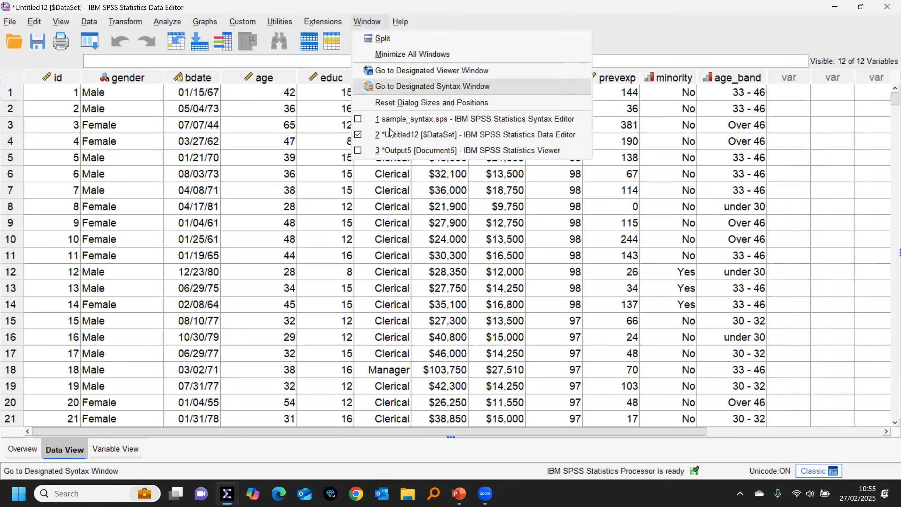
click(386, 151)
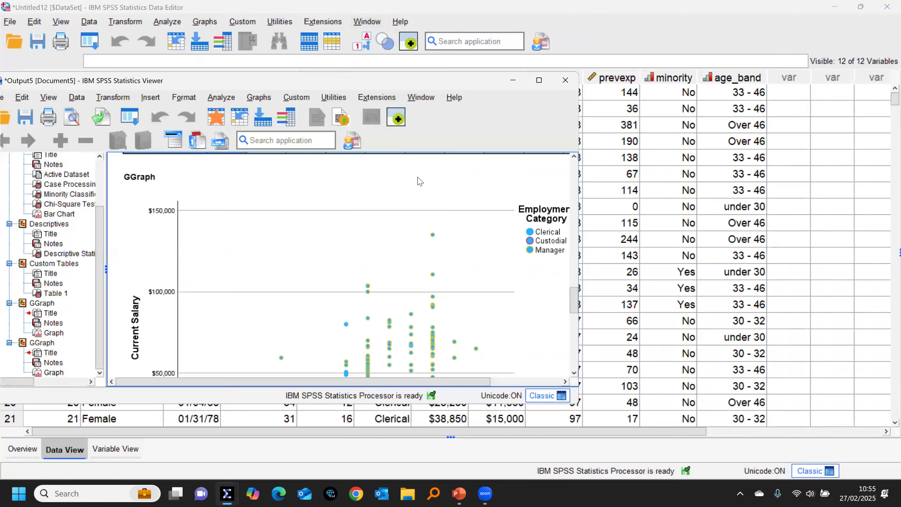
click(539, 80)
scroll(749, 168, down, 5)
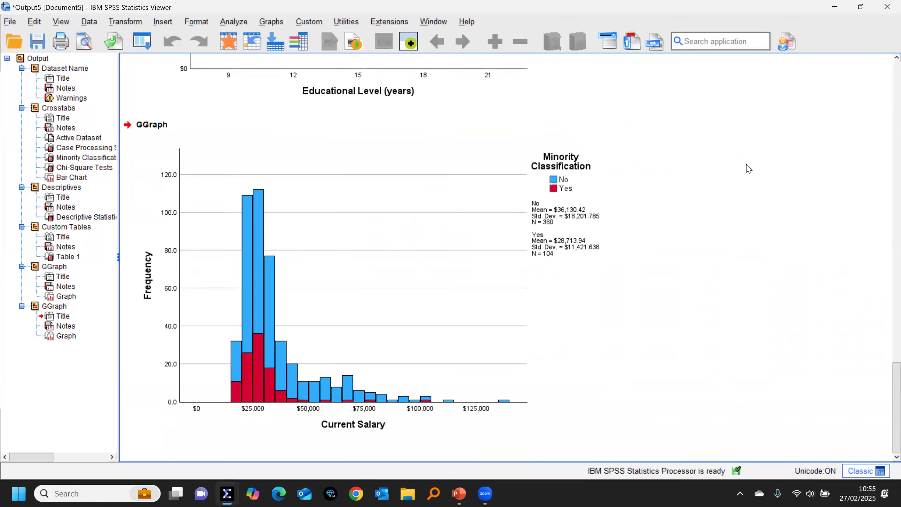
scroll(748, 169, up, 20)
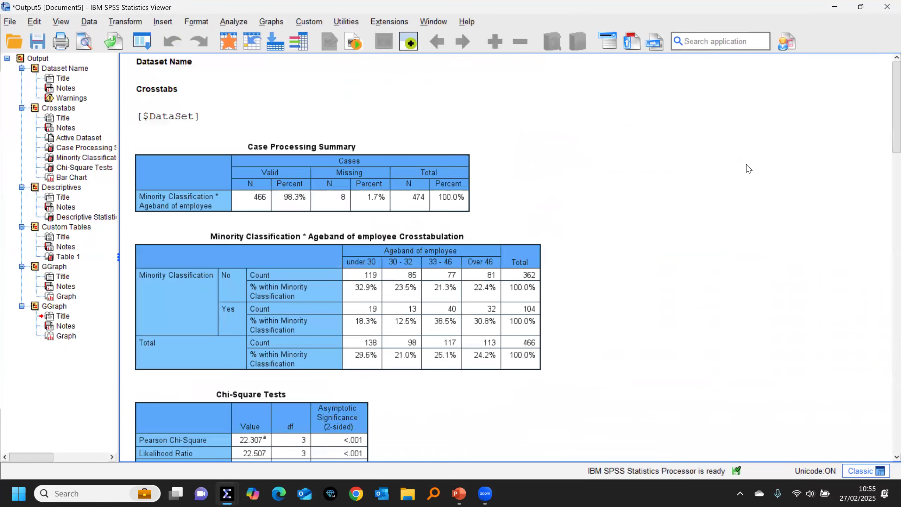
scroll(749, 169, down, 20)
Step: Check the rebuilt dataset in the Data Editor and return to the charts in the Output5 viewer
click(252, 41)
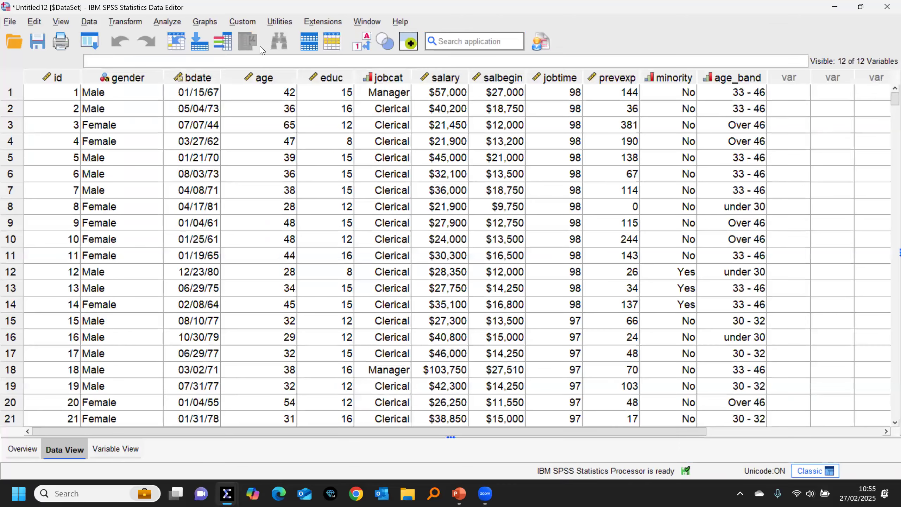
click(367, 22)
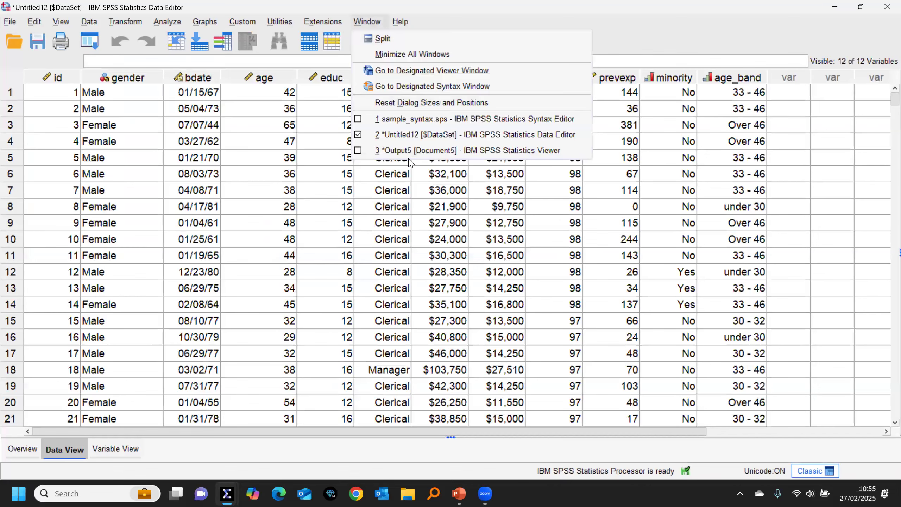
click(392, 150)
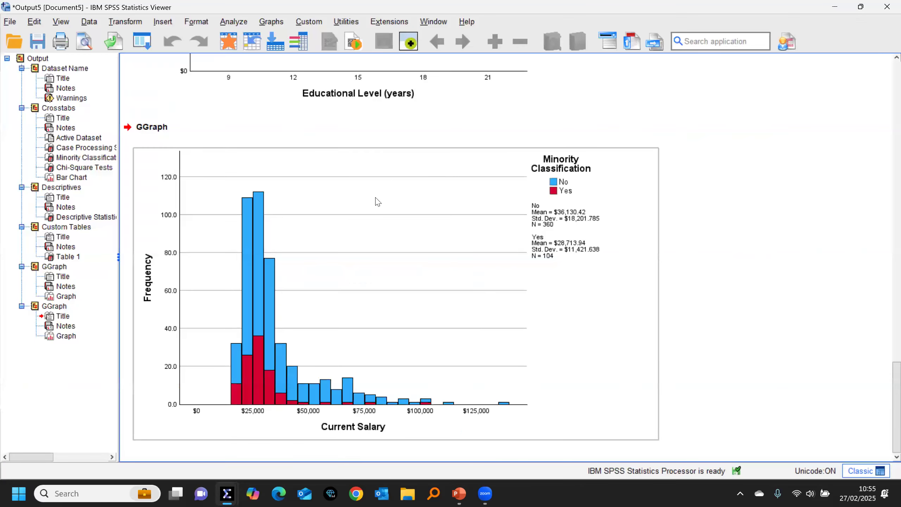
scroll(377, 202, up, 5)
Step: Examine the PDF export settings with all visible objects chosen, and leave without exporting the output
click(10, 22)
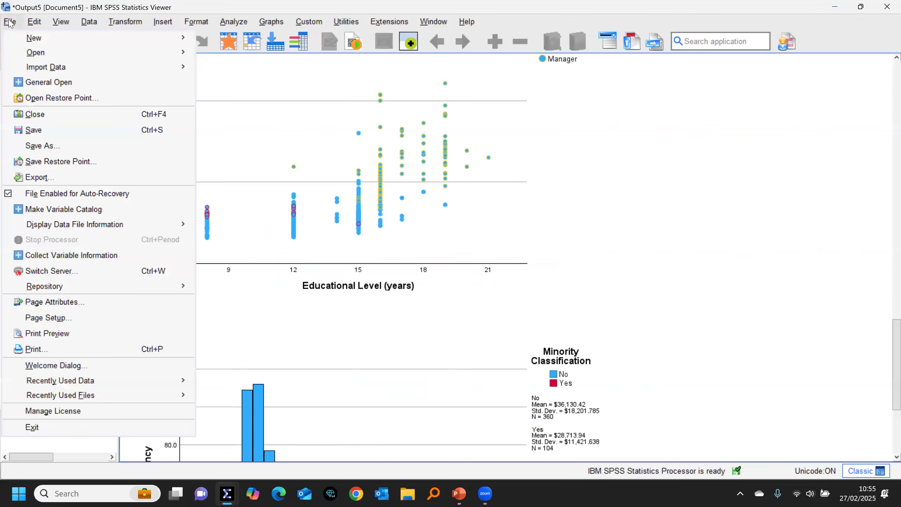
click(56, 179)
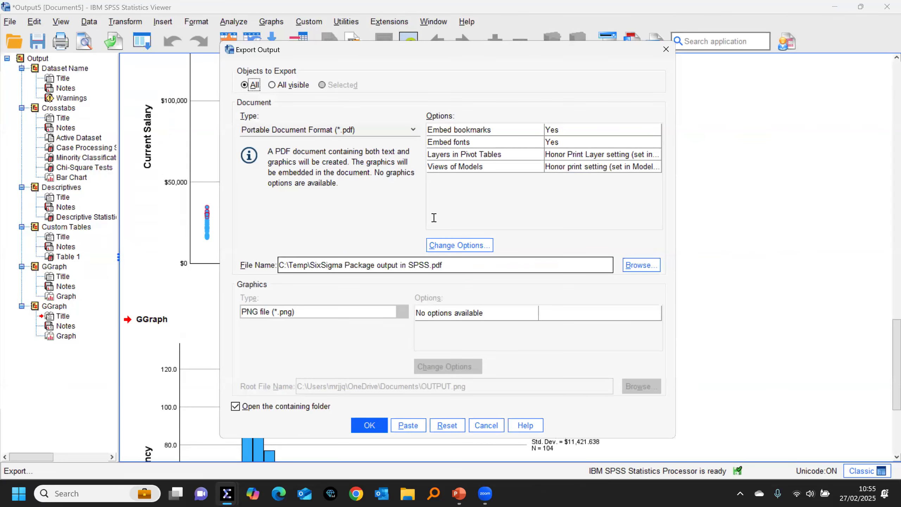
click(272, 85)
click(485, 425)
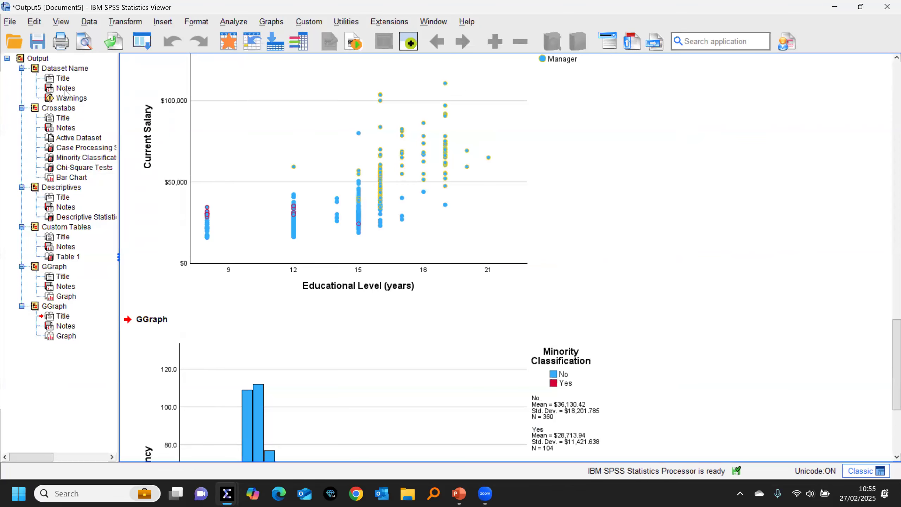
Step: Show the hidden Notes table of the scatterplot's GGraph output to read its syntax, hide it again, and return to the Data Editor
click(239, 116)
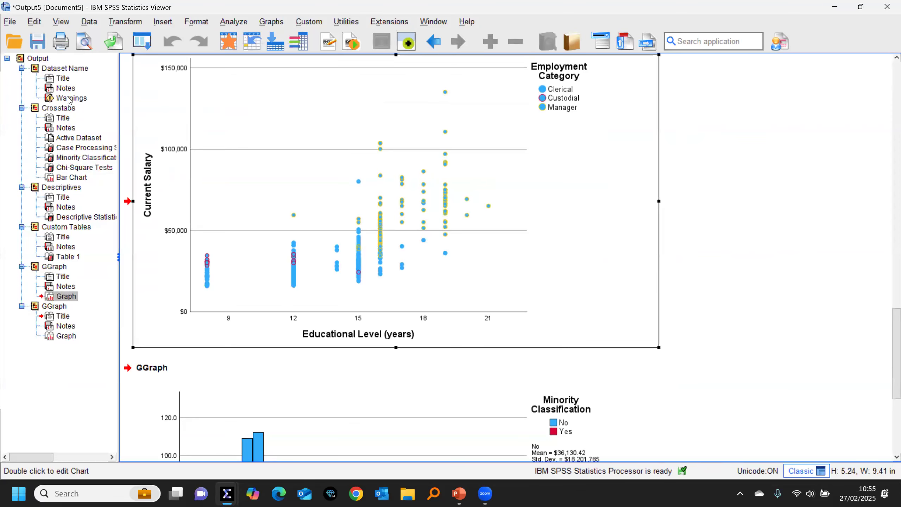
click(48, 288)
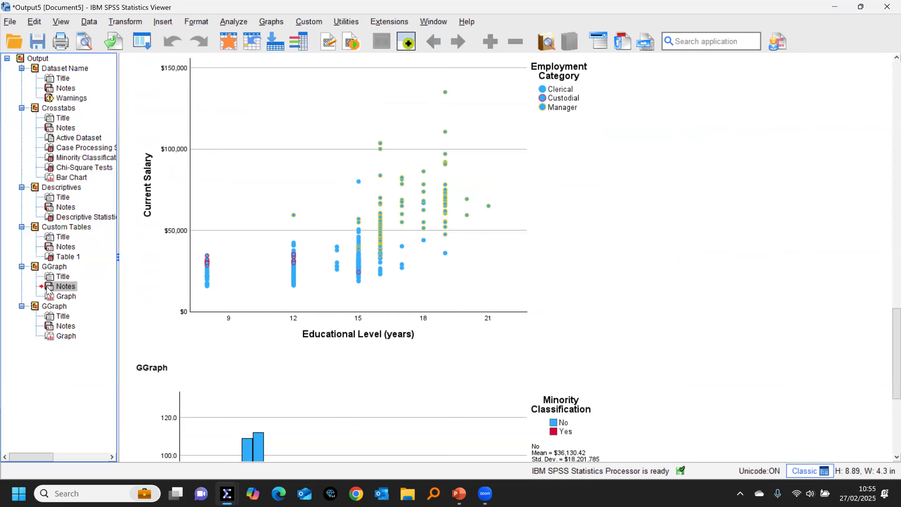
double_click(50, 289)
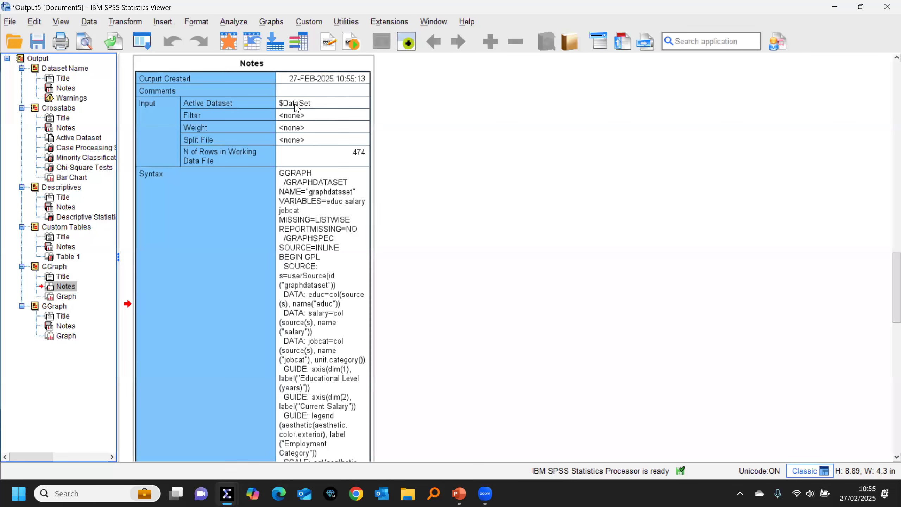
scroll(298, 107, down, 5)
scroll(290, 267, up, 5)
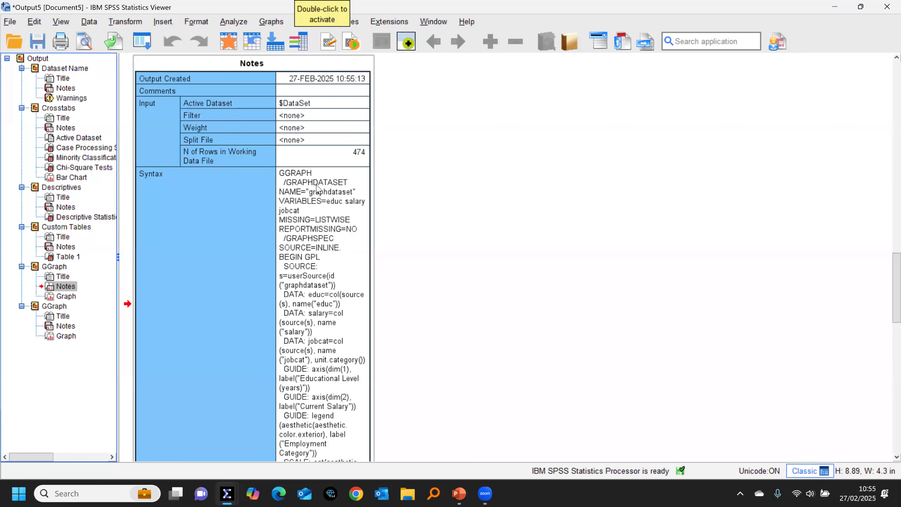
double_click(50, 287)
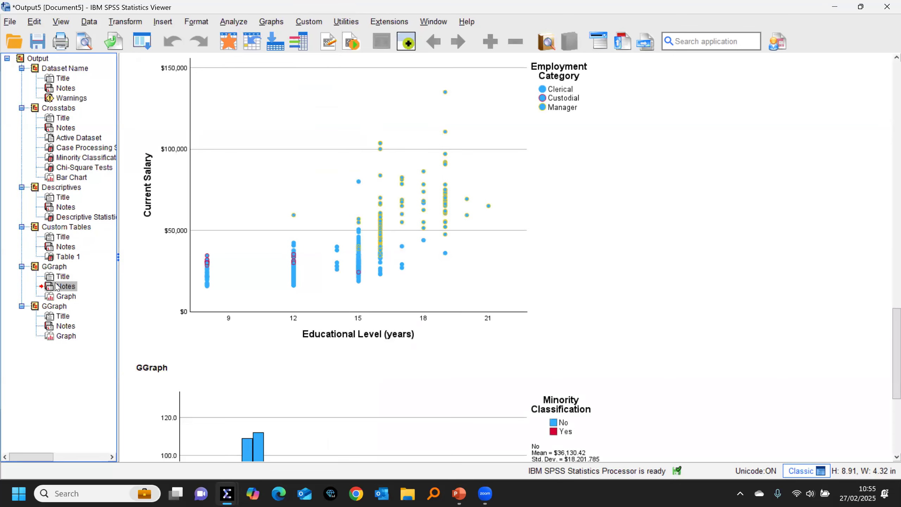
click(234, 49)
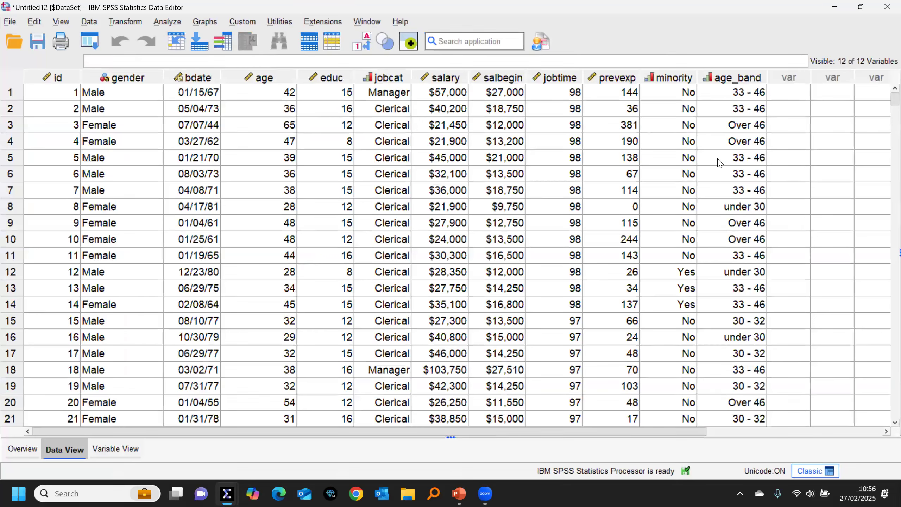
Step: Define a Select Cases condition in the employee dataset that keeps only cases with age >= 30
click(618, 24)
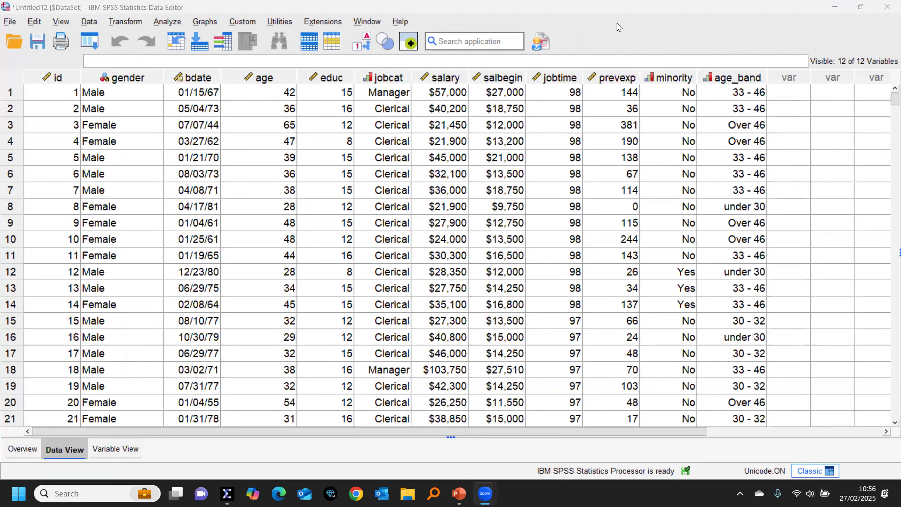
click(87, 22)
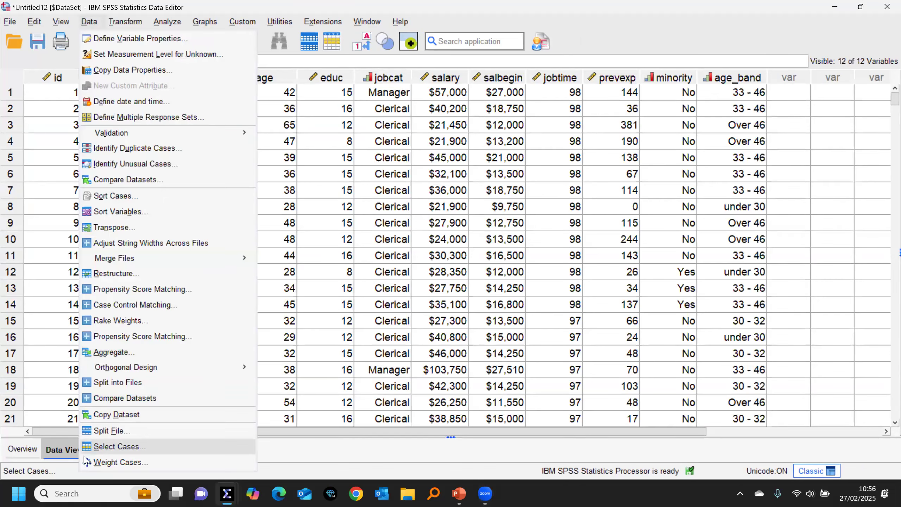
click(104, 446)
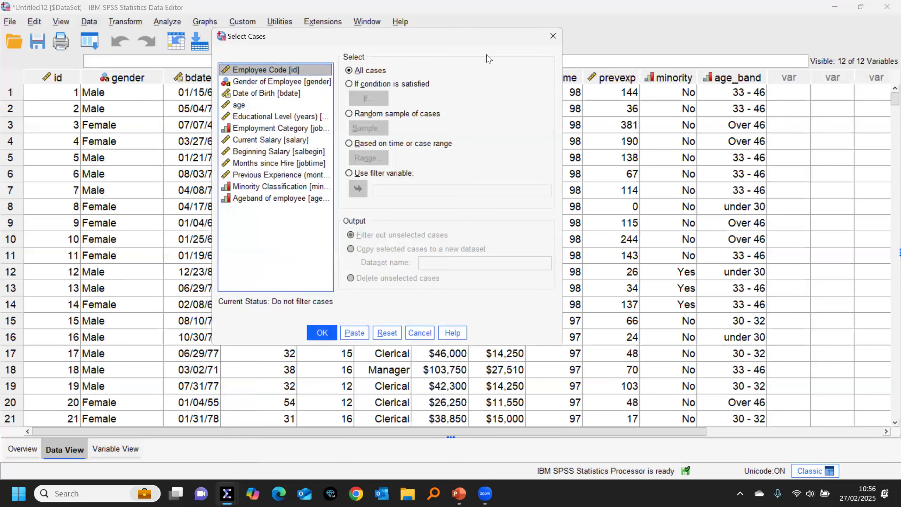
click(25, 180)
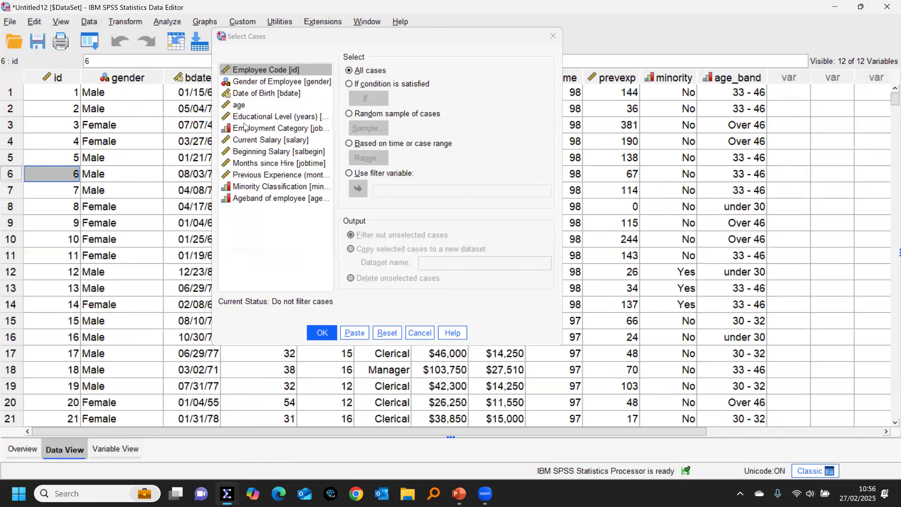
click(349, 85)
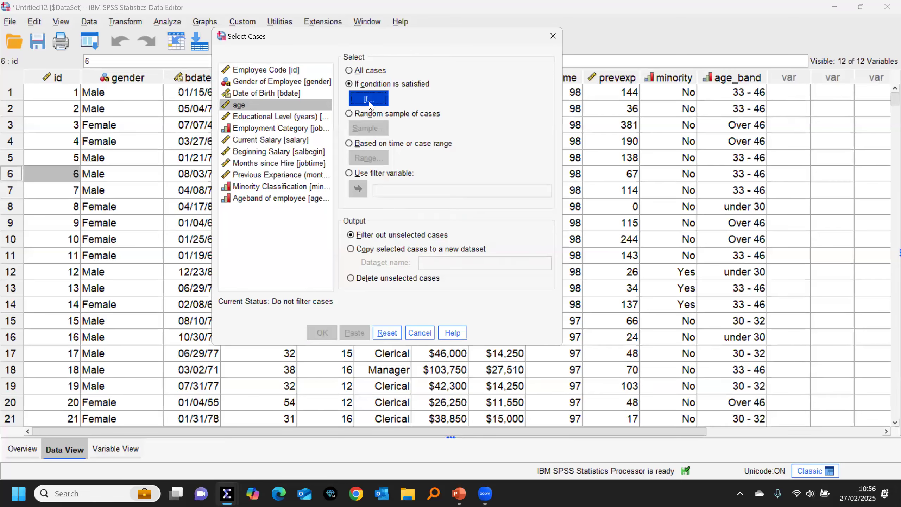
click(368, 98)
click(135, 176)
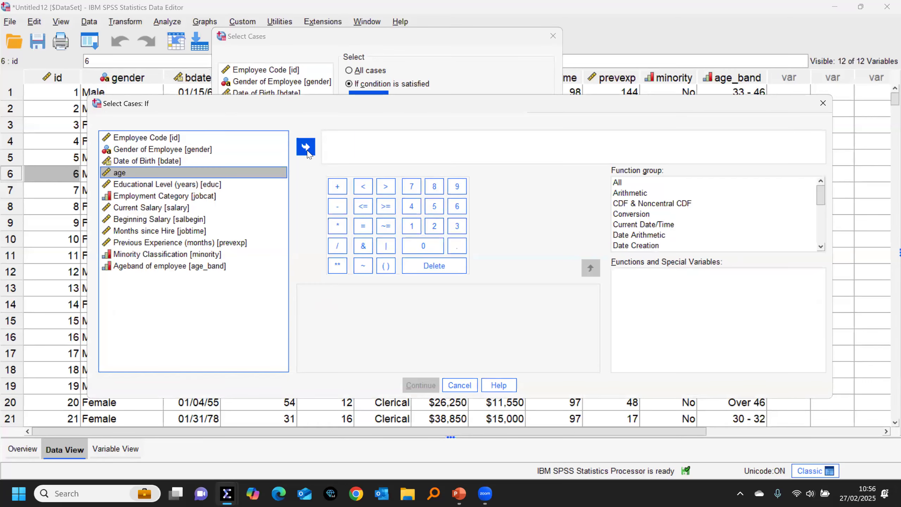
click(306, 147)
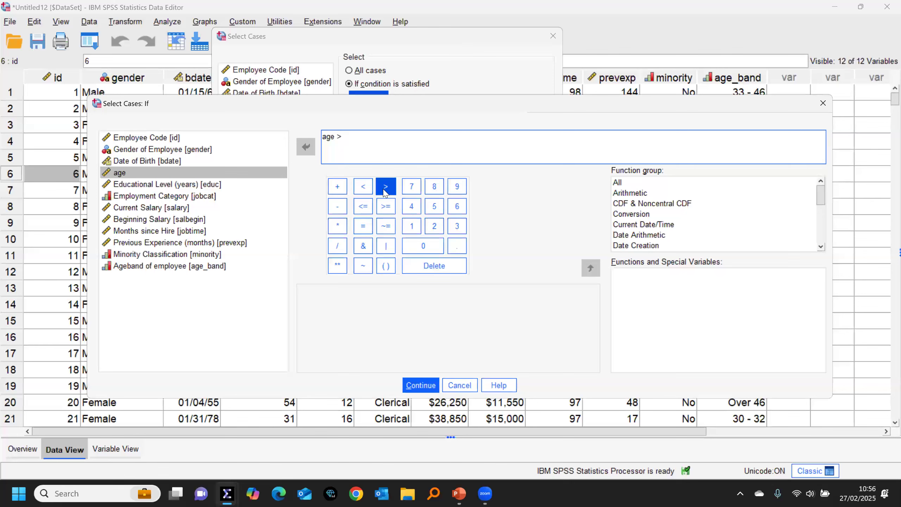
drag(335, 138, 342, 137)
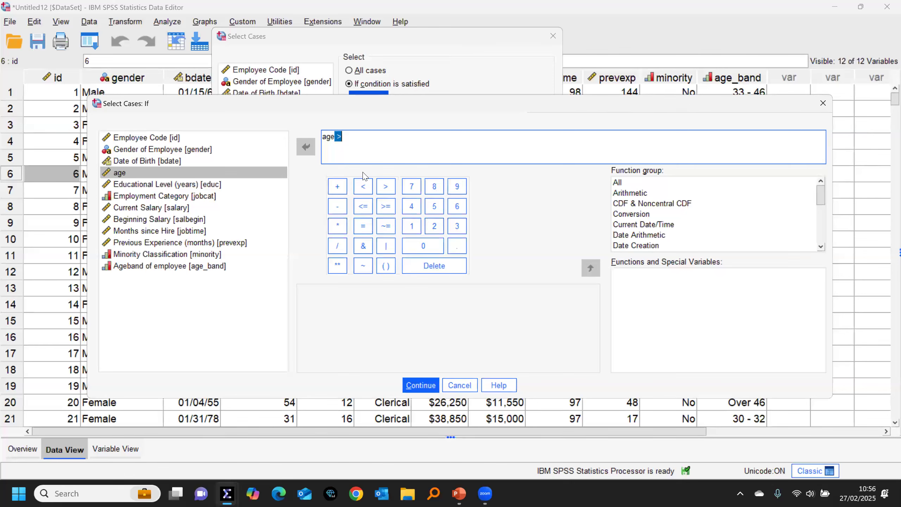
click(387, 206)
text(30)
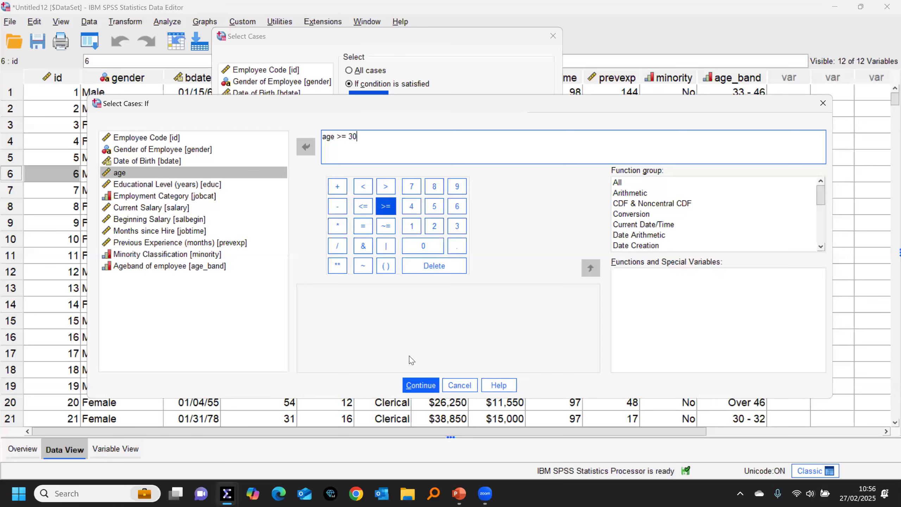
click(420, 385)
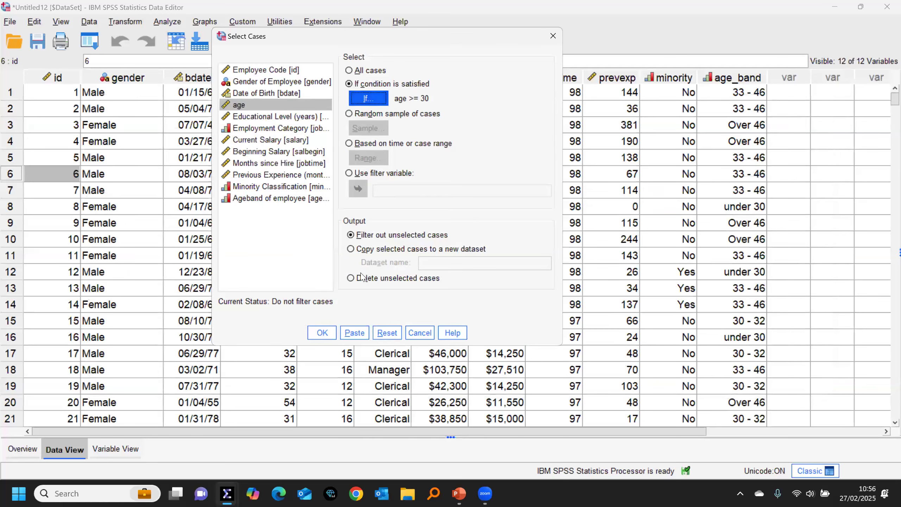
Step: Apply the case selection with unselected cases filtered out rather than deleted, and return to the Data Editor
click(394, 279)
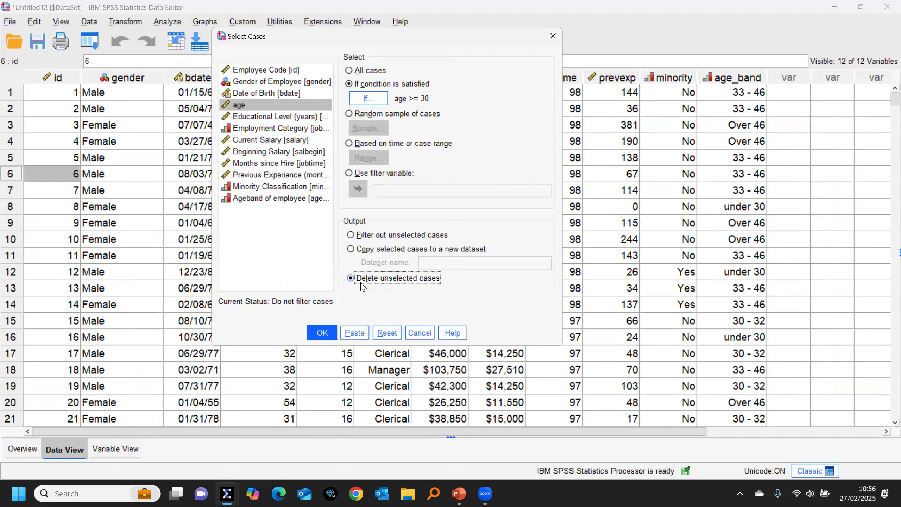
click(351, 235)
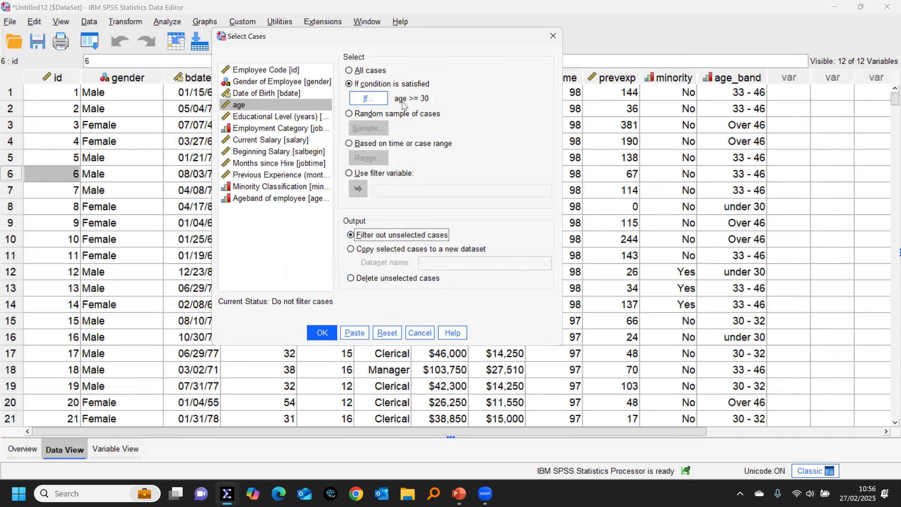
click(322, 332)
key(alt+Tab)
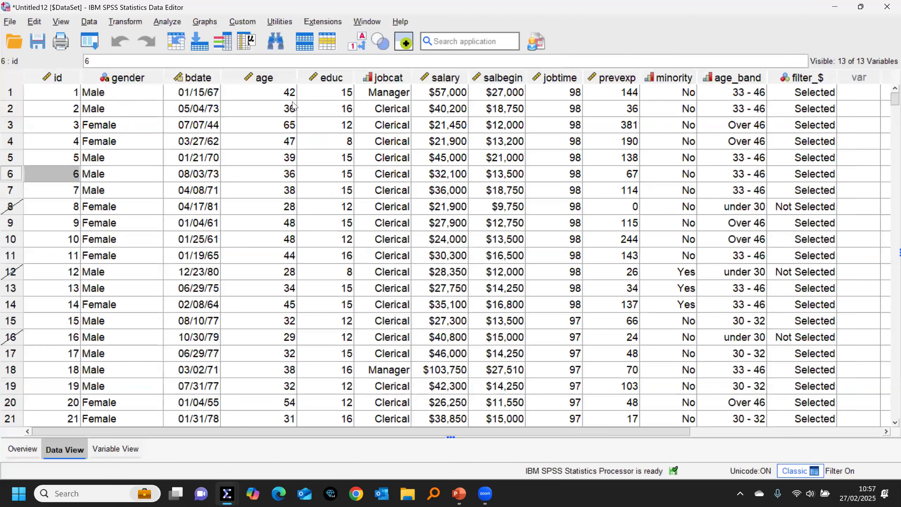
Step: Run descriptive statistics on the age variable directly from its data column
right_click(293, 105)
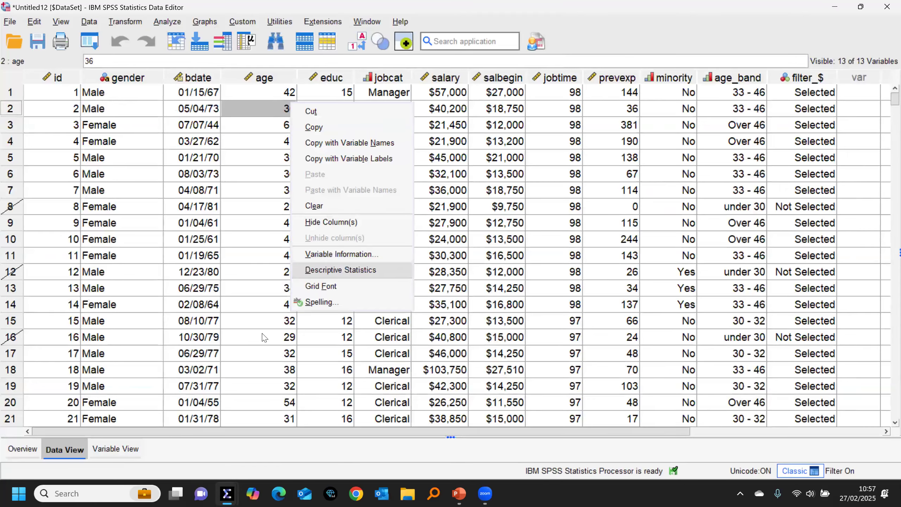
key(Return)
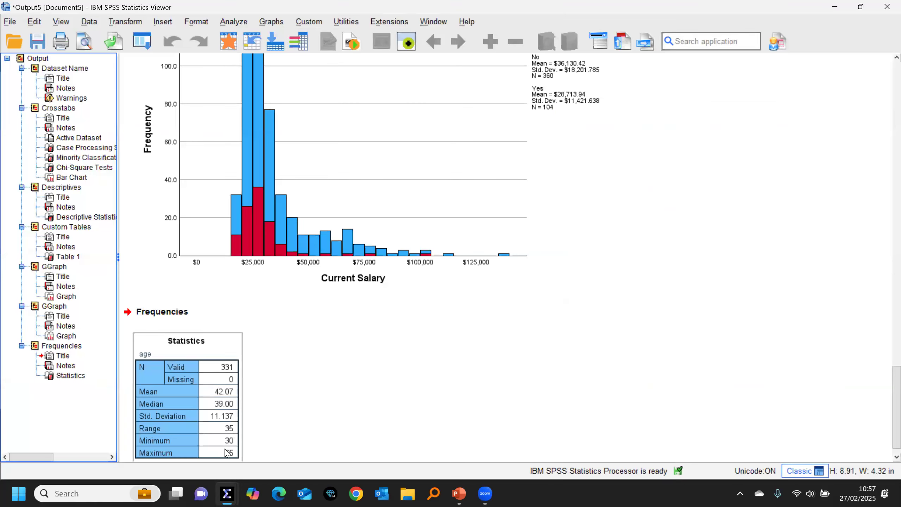
Step: Recall the Select Cases dialog to show the option to delete unselected cases, and leave without applying it
click(142, 46)
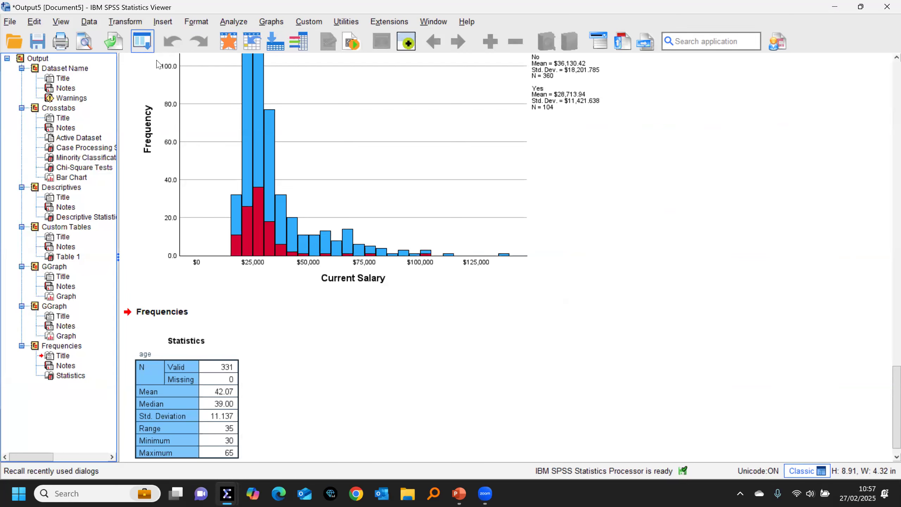
click(162, 64)
click(365, 281)
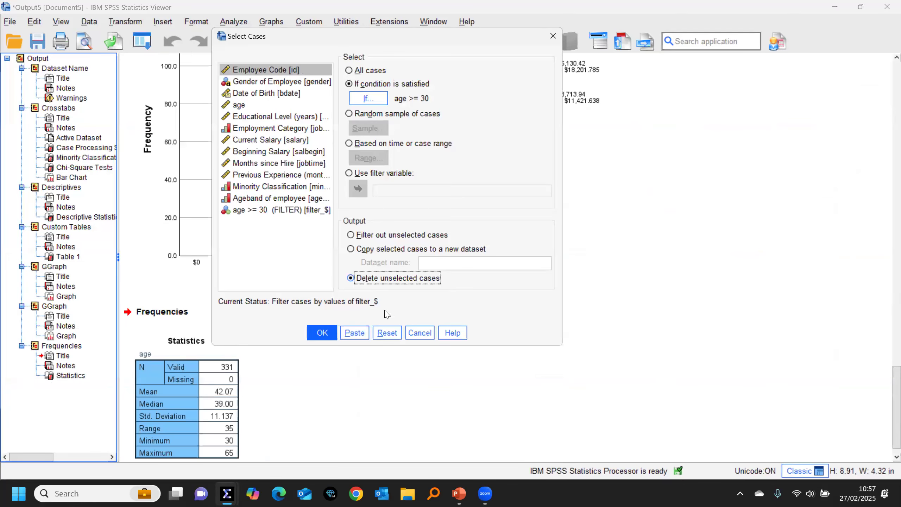
click(420, 332)
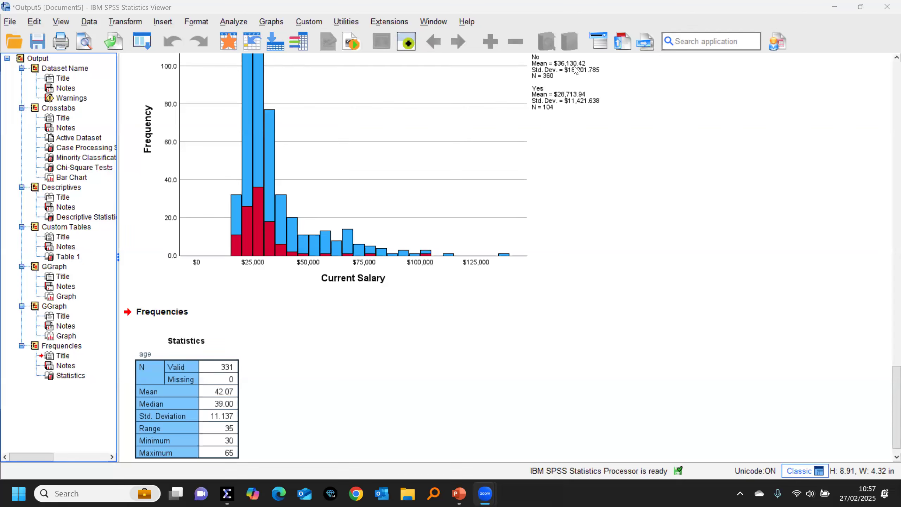
Step: Return from the Output5 viewer to the filtered dataset in the Data Editor
click(133, 207)
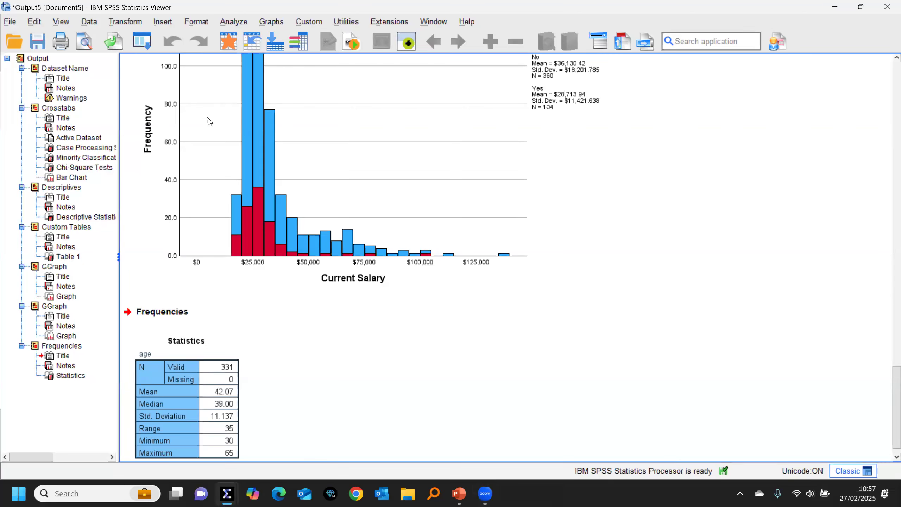
click(227, 44)
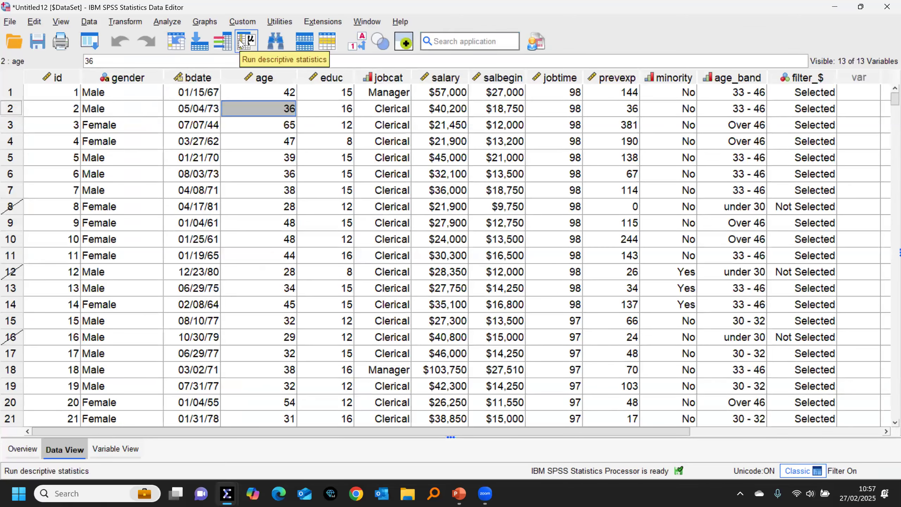
click(240, 44)
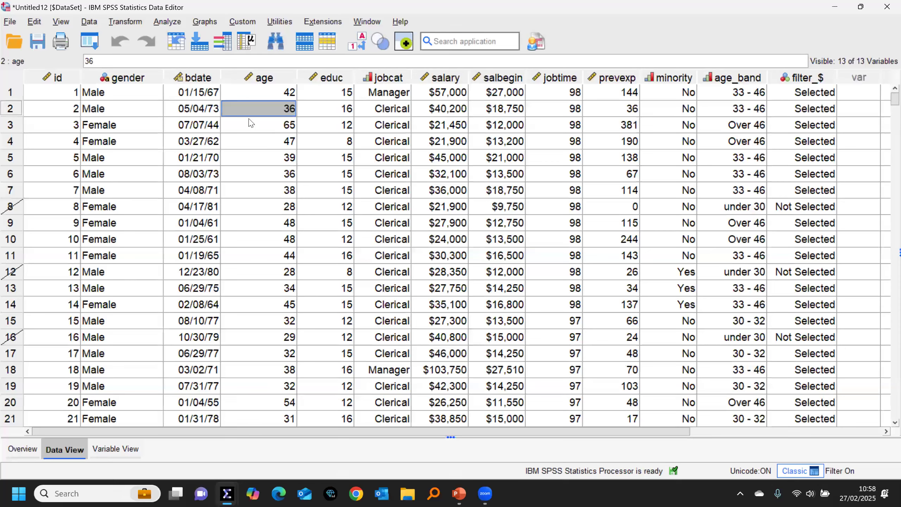
Step: Look at the data files available to open in the Getting started with SPSS Statistics folder, and leave without opening one
click(11, 21)
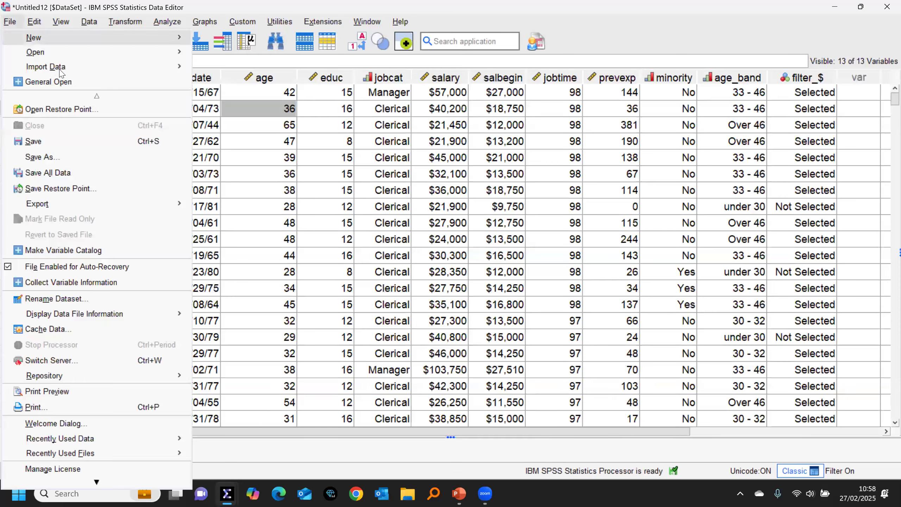
mouse_move(65, 58)
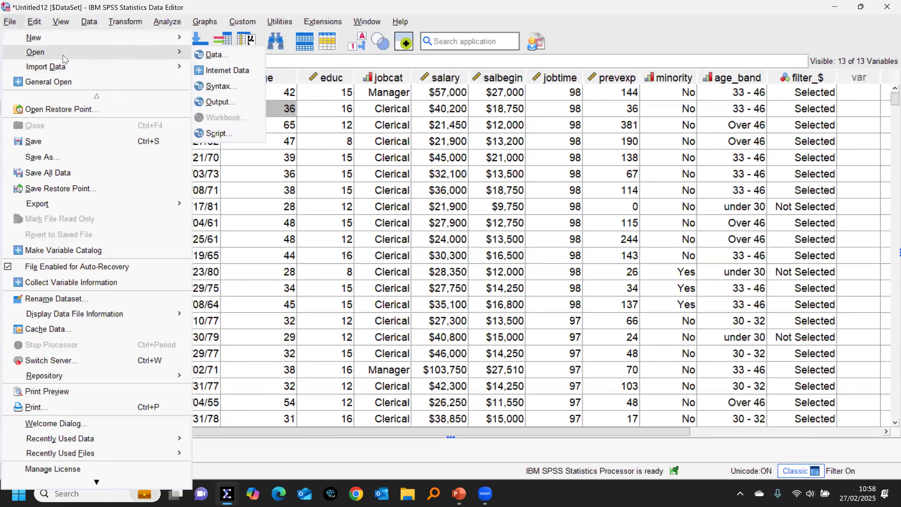
click(214, 55)
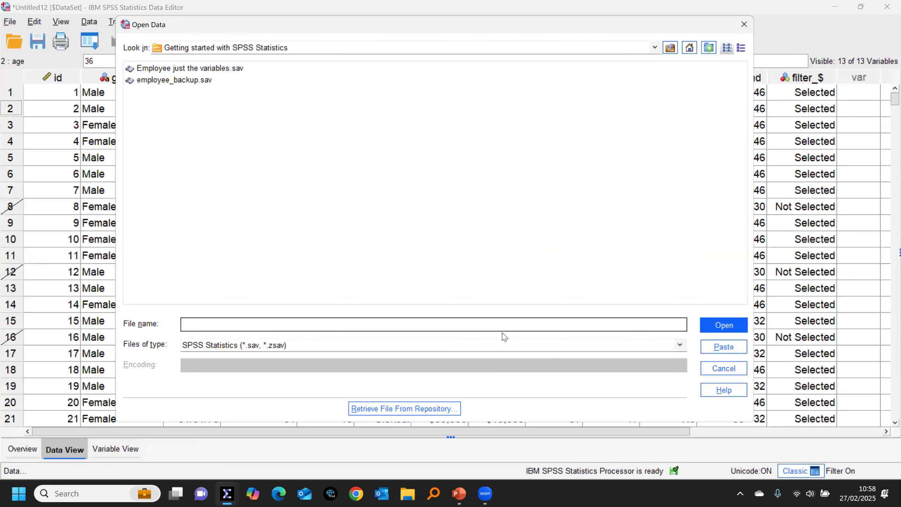
click(711, 369)
Step: Examine the choice of variables to keep when saving the dataset under a new name, and leave without saving
click(14, 23)
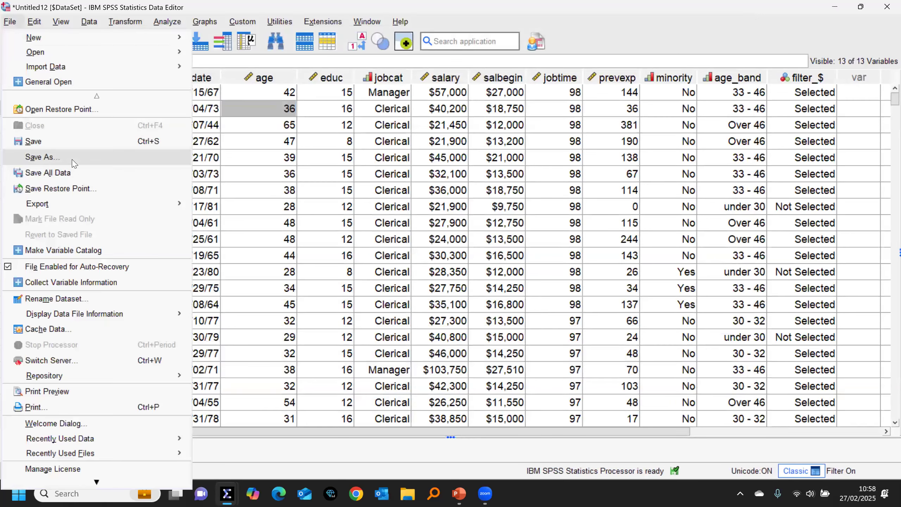
click(42, 157)
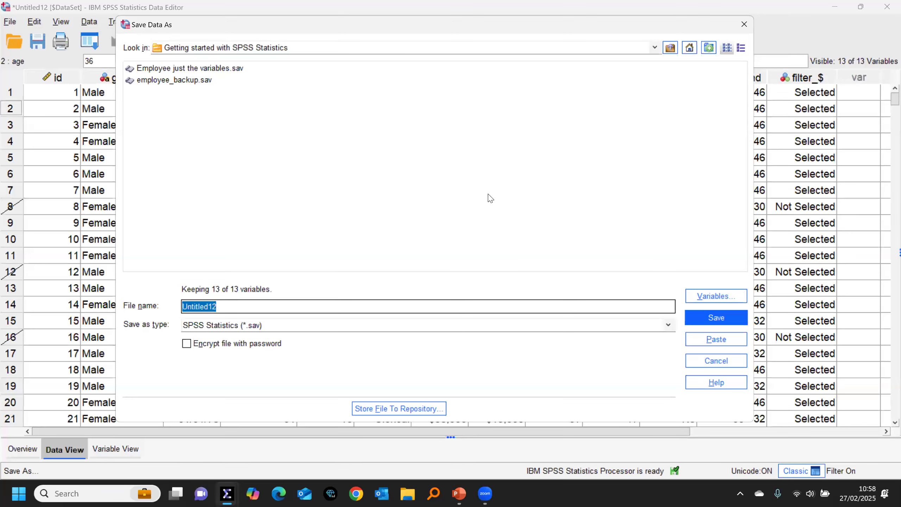
click(711, 297)
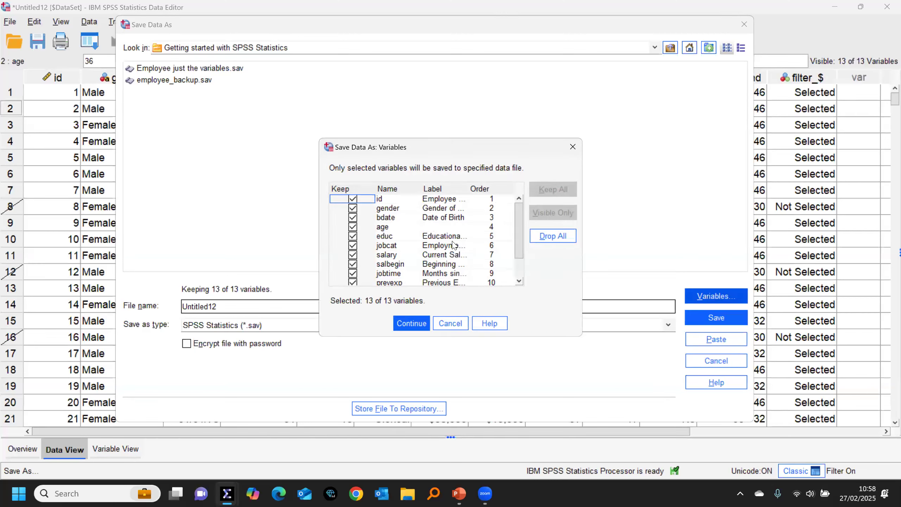
scroll(523, 243, down, 1)
scroll(523, 243, up, 1)
scroll(520, 242, down, 1)
scroll(524, 200, up, 1)
scroll(516, 233, down, 1)
scroll(518, 208, up, 1)
scroll(517, 238, down, 1)
scroll(517, 237, up, 1)
click(448, 324)
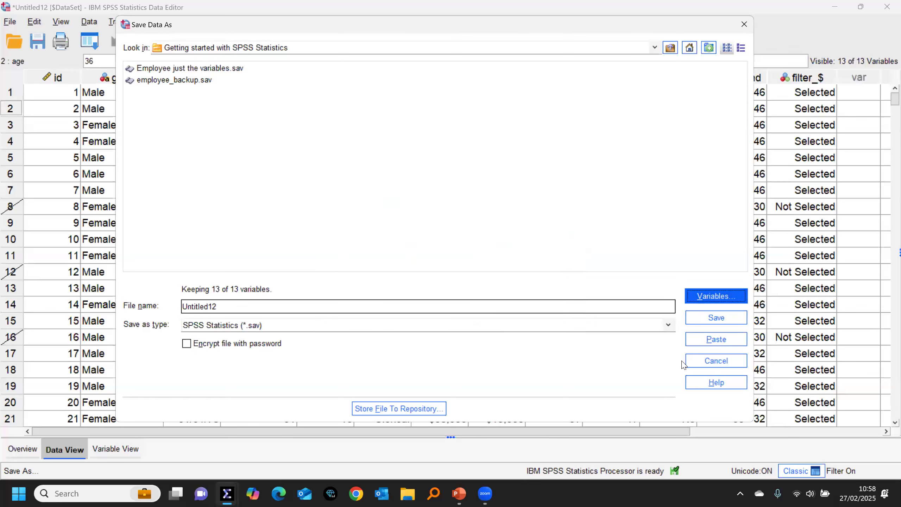
click(691, 362)
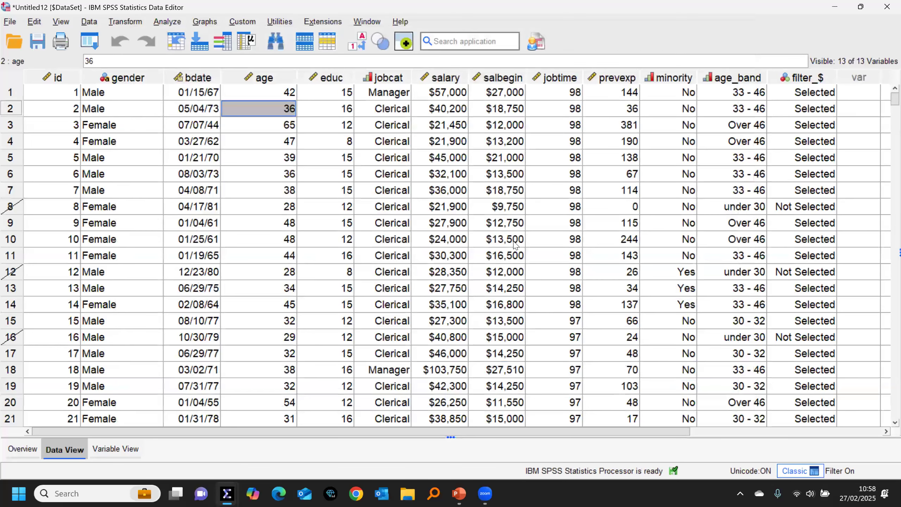
click(88, 22)
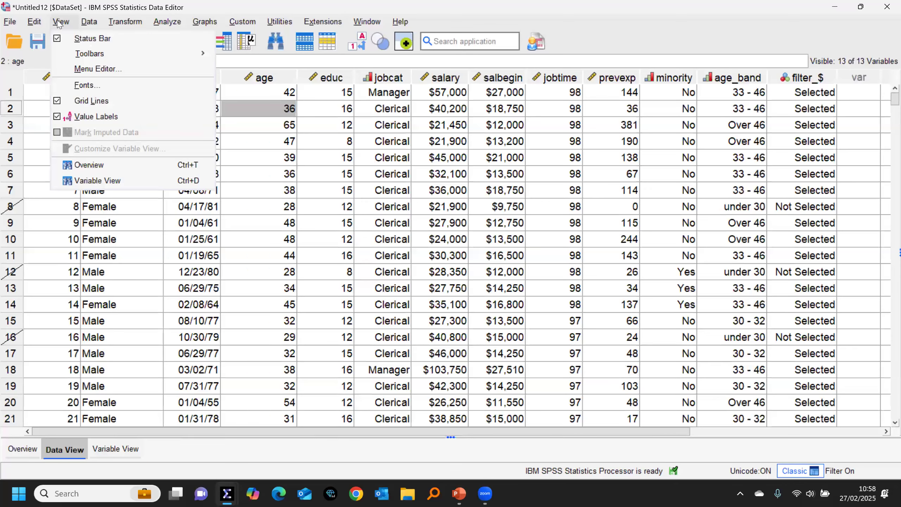
mouse_move(125, 22)
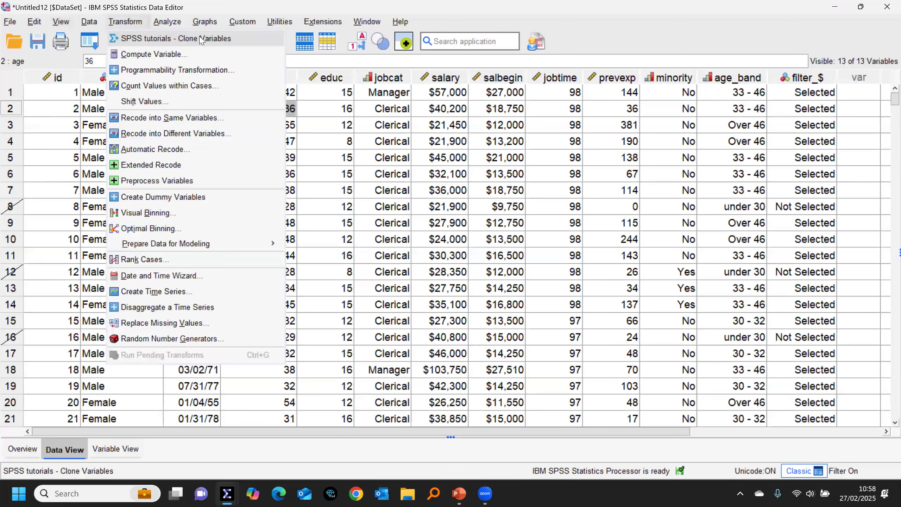
Step: Switch to the running PowerPoint slide show with the "Let's take a closer look" slide
click(460, 494)
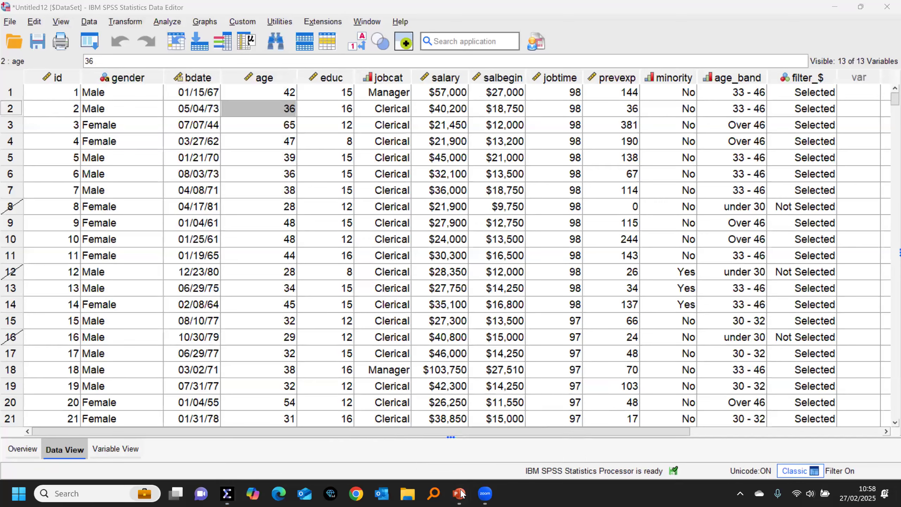
click(396, 437)
click(774, 473)
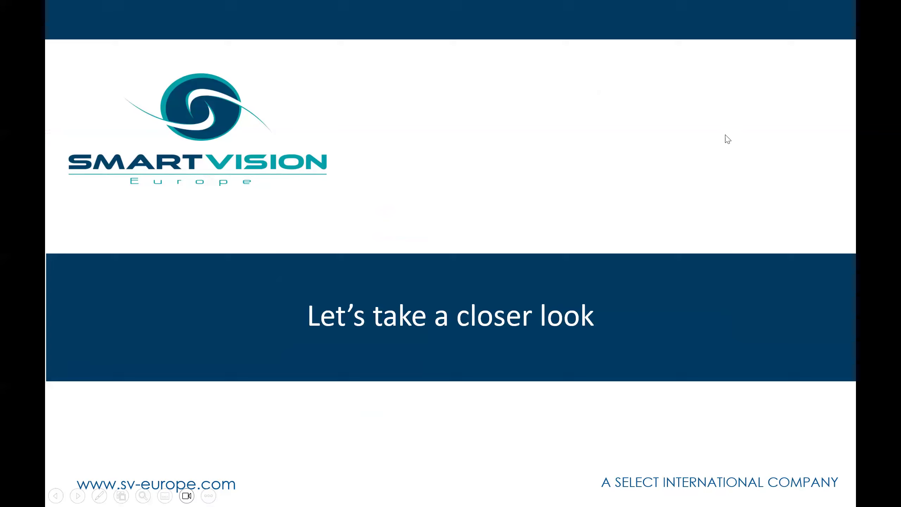